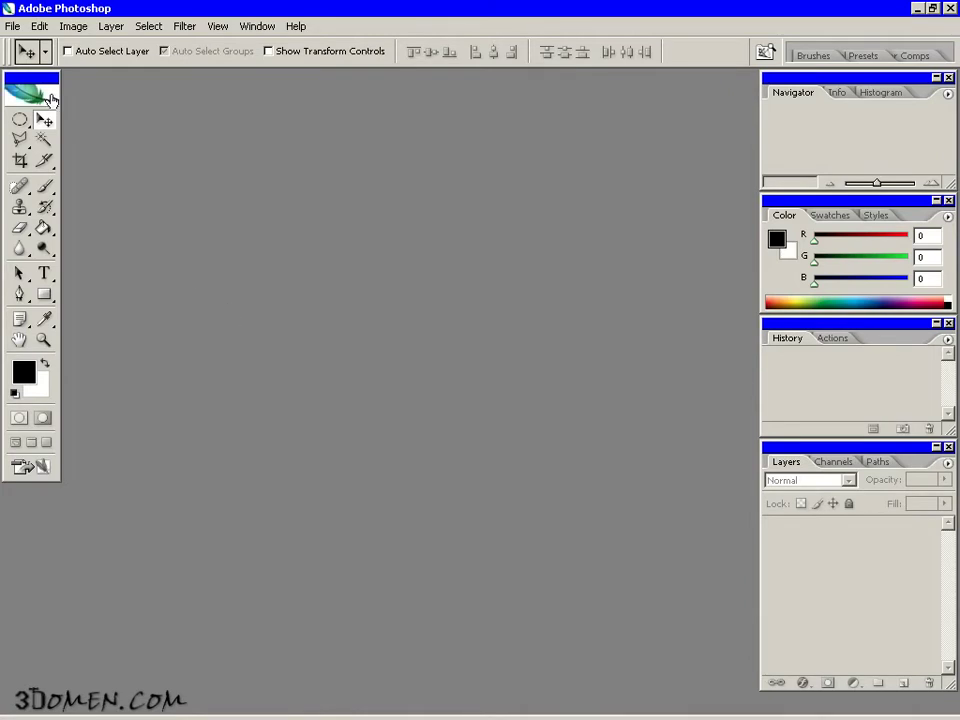
# Create a new 800 × 600 pixel document at 72 pixels/inch and enlarge its window around the canvas.
pyautogui.click(13, 26)
pyautogui.click(21, 47)
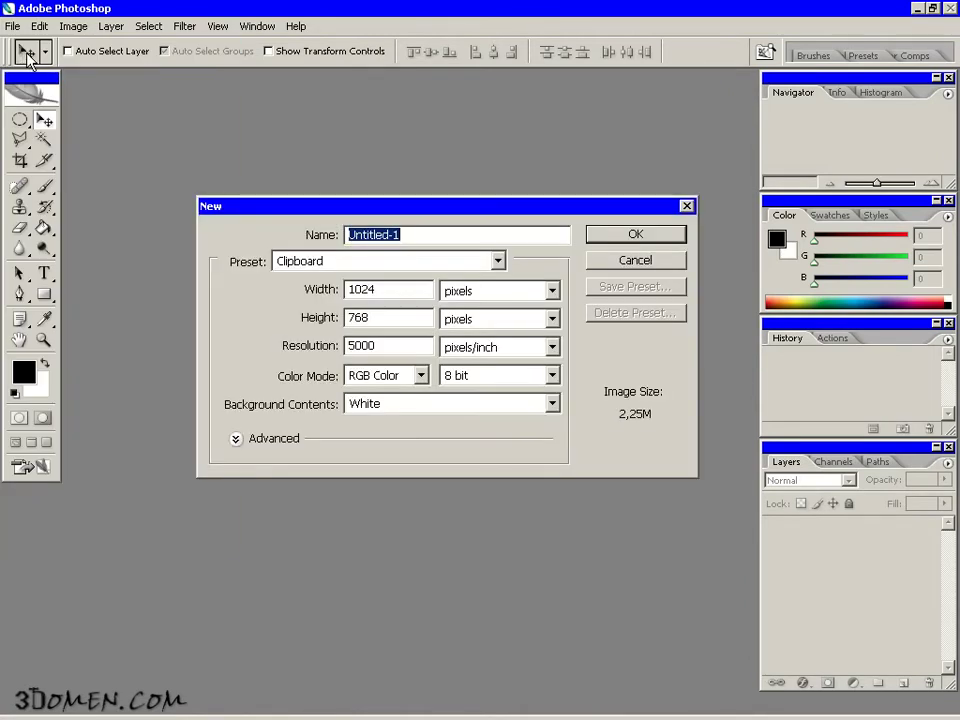
pyautogui.doubleClick(383, 291)
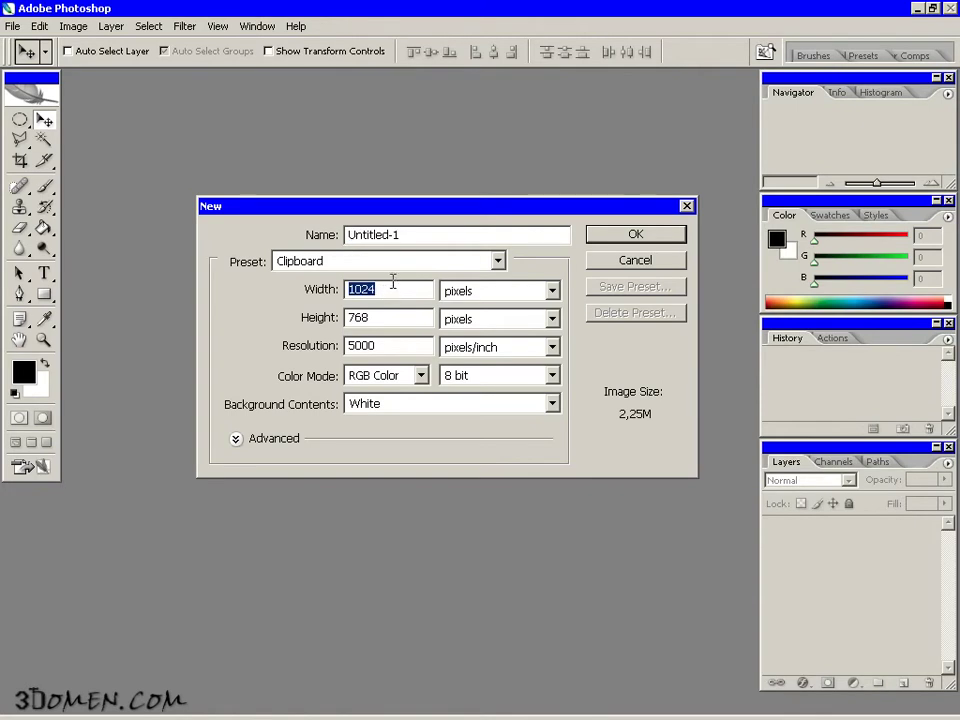
pyautogui.write('800')
pyautogui.doubleClick(392, 317)
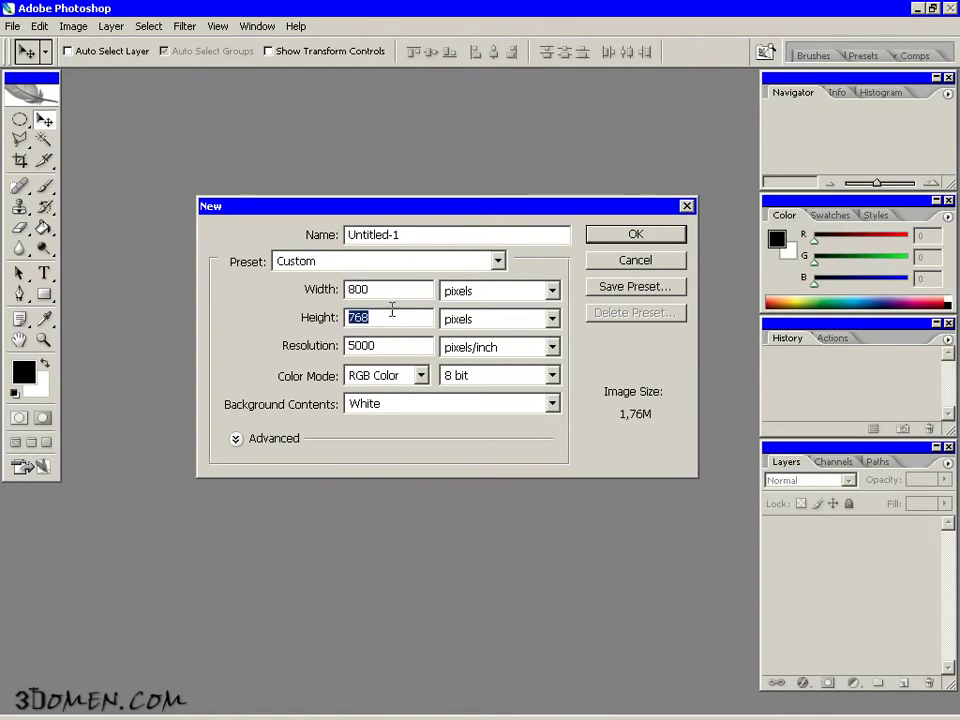
pyautogui.write('600')
pyautogui.doubleClick(392, 343)
pyautogui.write('72')
pyautogui.click(618, 240)
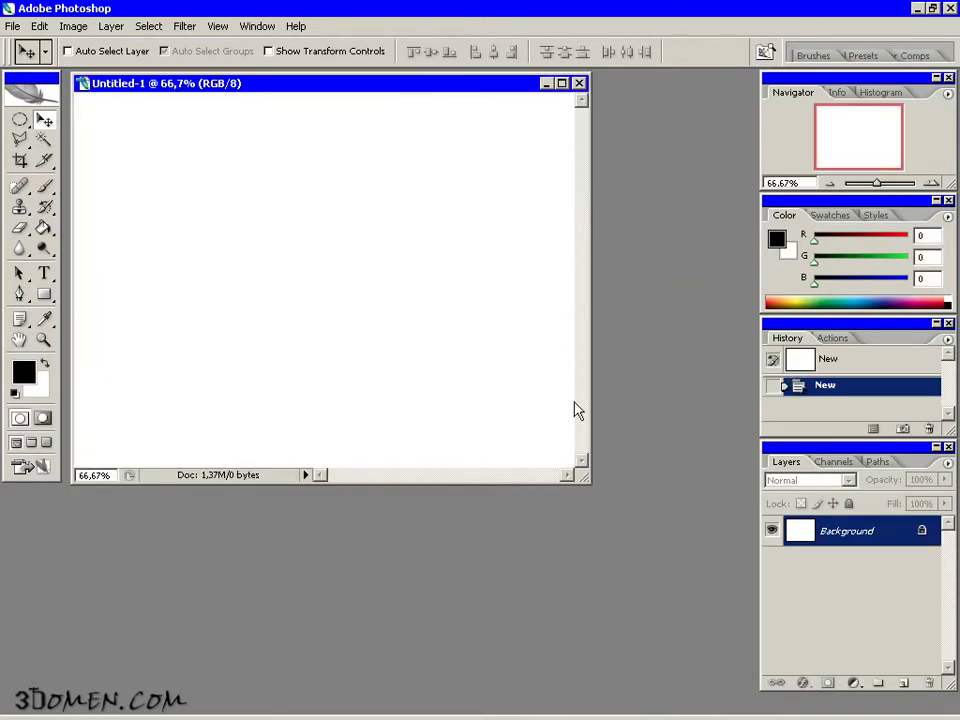
pyautogui.moveTo(585, 481); pyautogui.dragTo(688, 557)
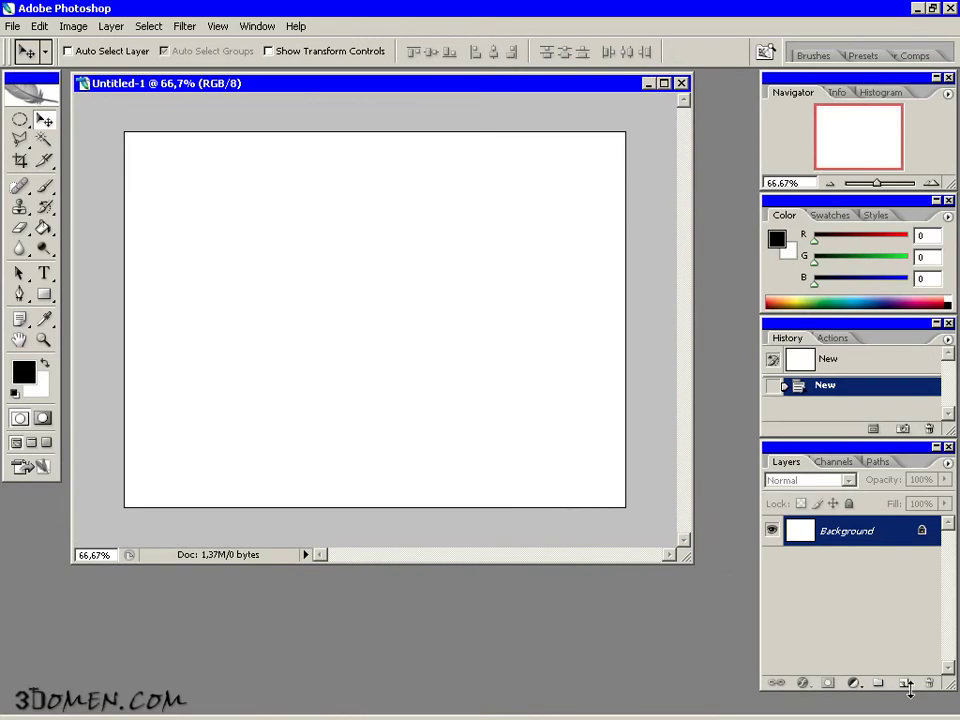
# Add a new layer above the Background and fill it with white using the Paint Bucket.
pyautogui.click(906, 685)
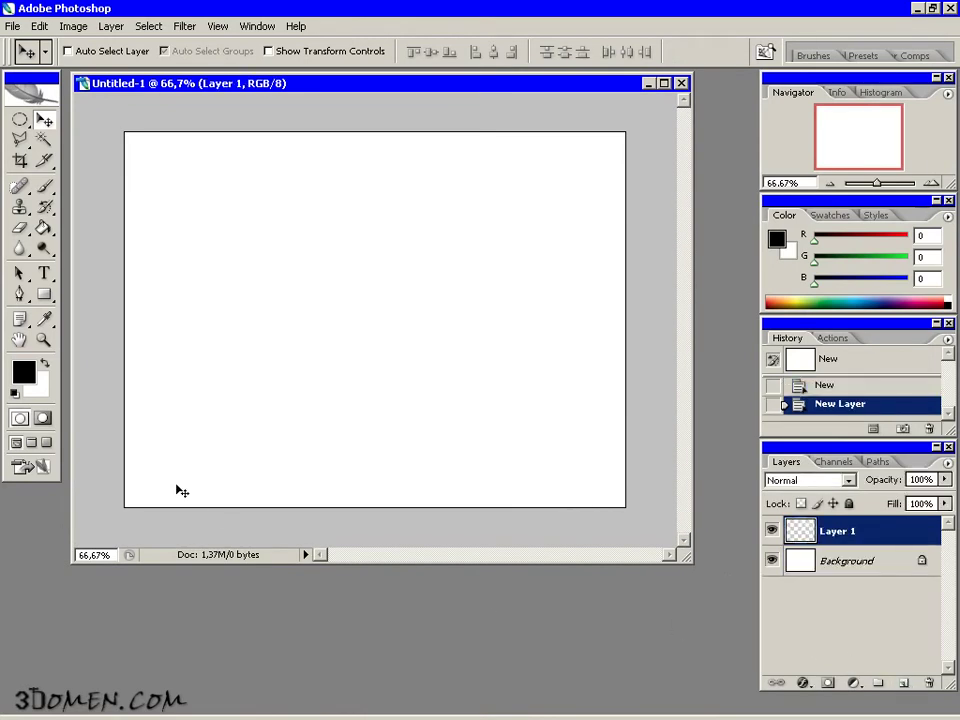
pyautogui.click(44, 364)
pyautogui.click(45, 228)
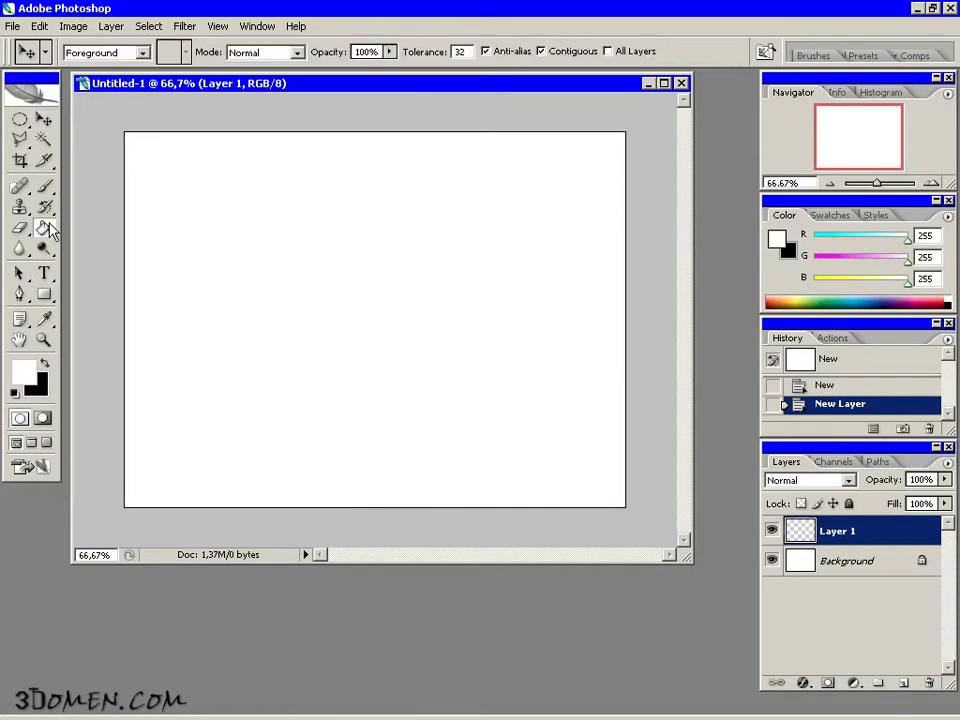
pyautogui.click(184, 225)
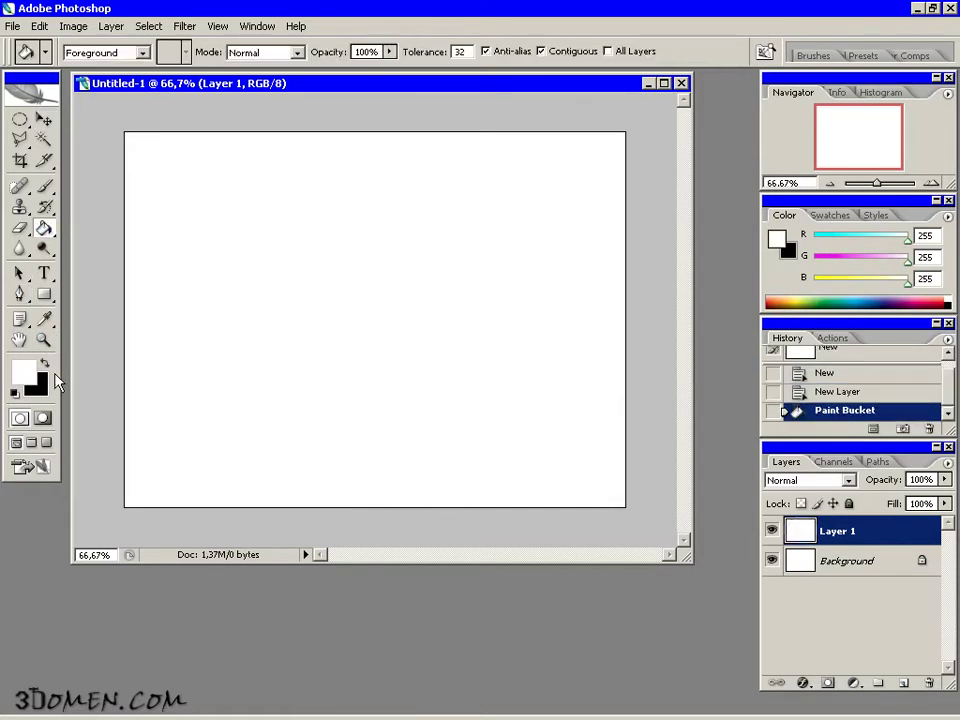
# Make black the foreground color and turn off Shape Dynamics, Scattering, Texture and Noise for the Brush tool.
pyautogui.click(44, 364)
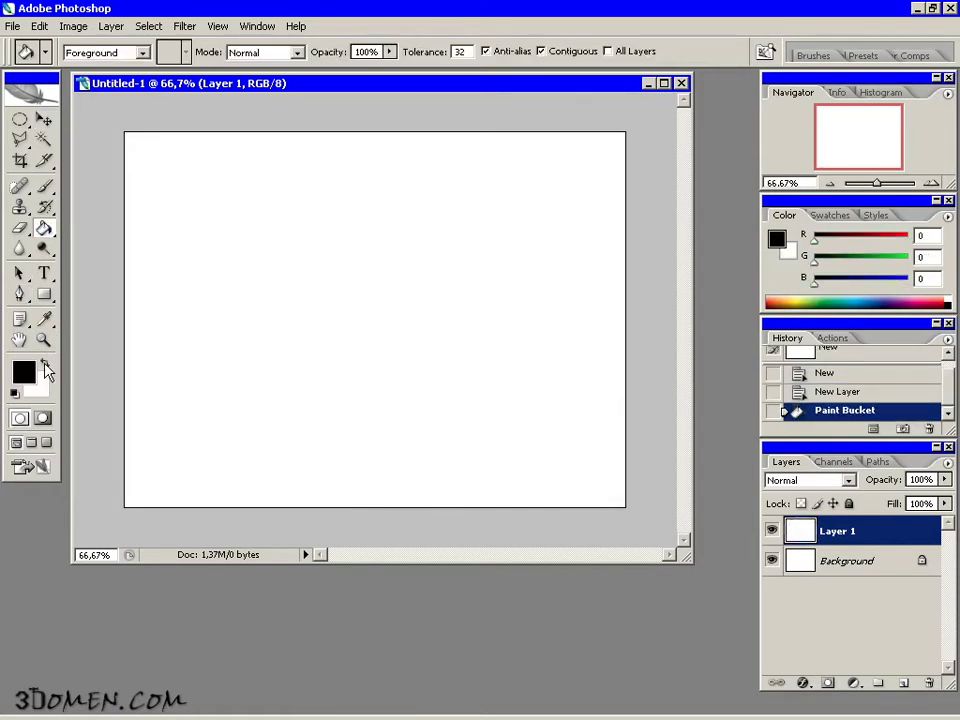
pyautogui.click(46, 187)
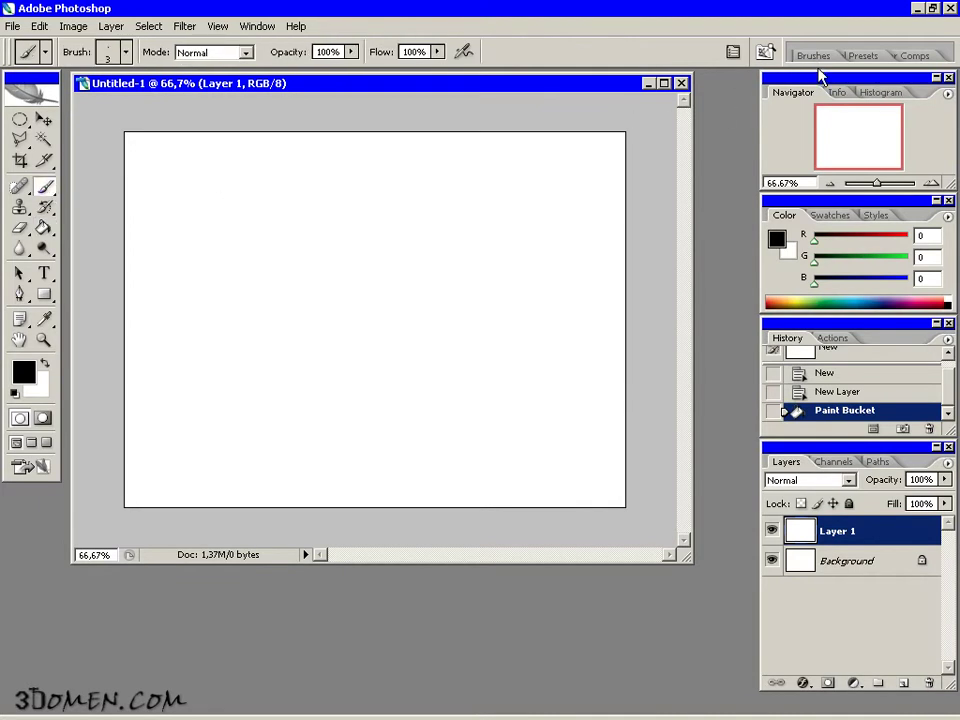
pyautogui.click(815, 56)
pyautogui.click(633, 118)
pyautogui.click(633, 137)
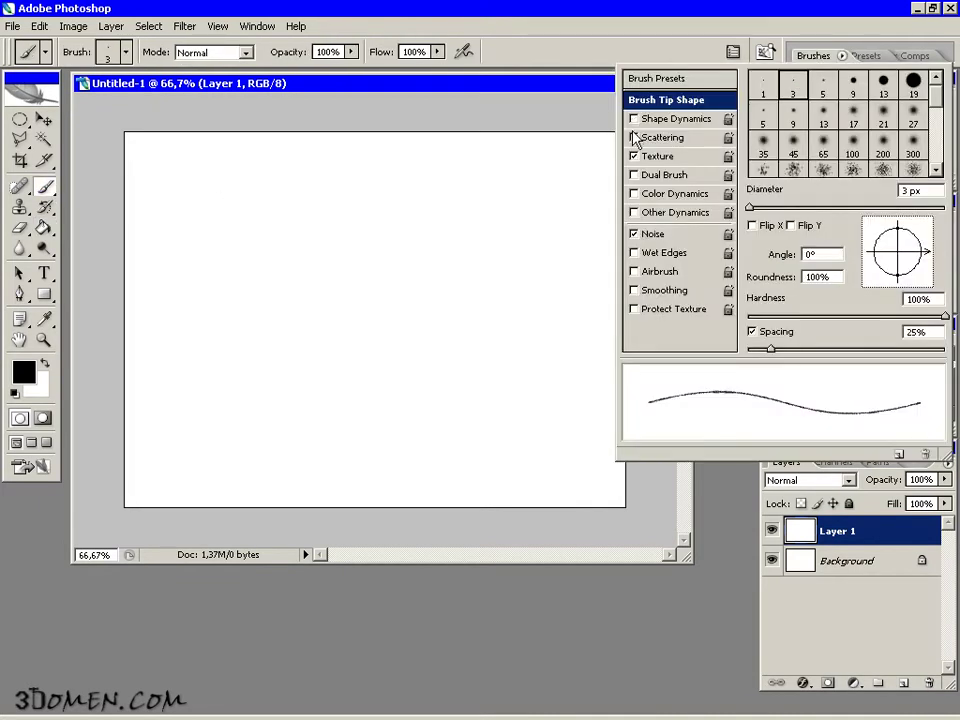
pyautogui.click(633, 156)
pyautogui.click(633, 233)
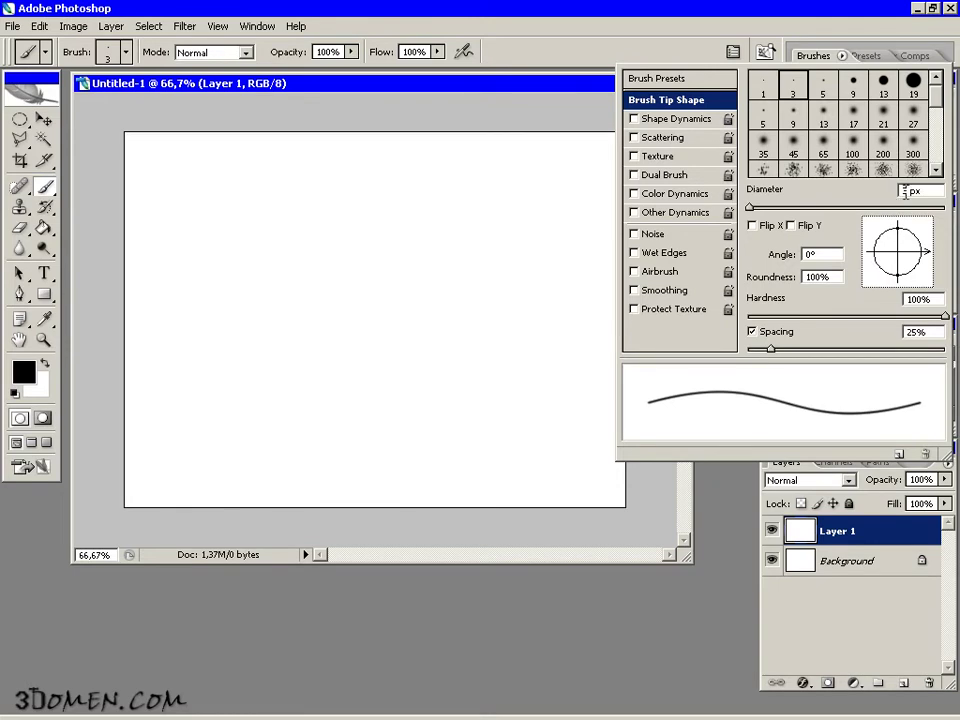
# Set the brush tip's diameter to 28 px and its spacing to 95%.
pyautogui.write('28')
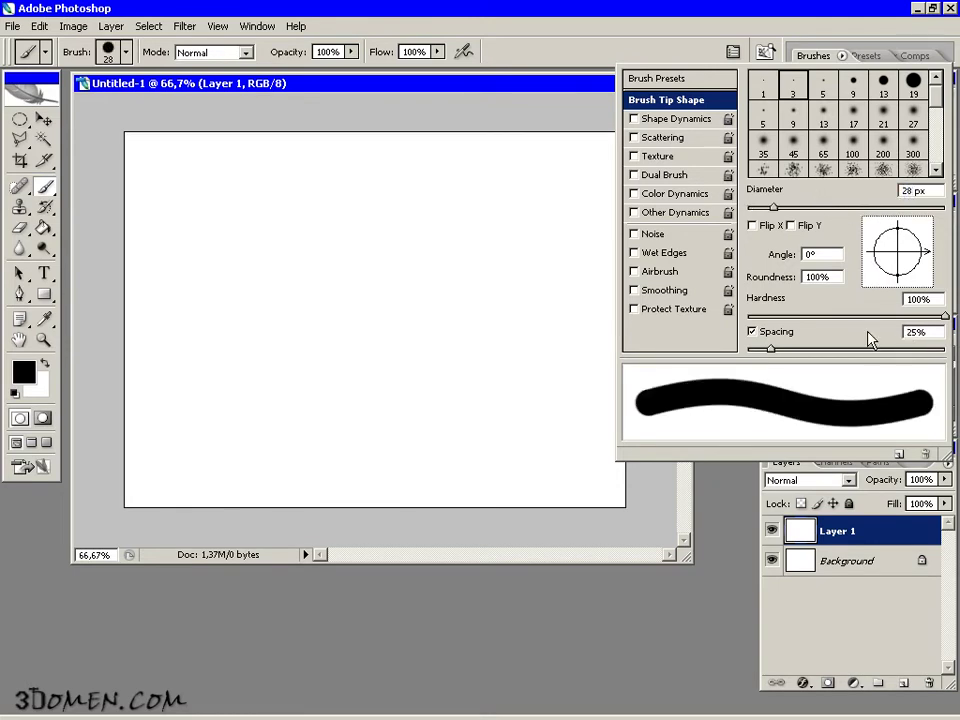
pyautogui.press('Delete')
pyautogui.write('9')
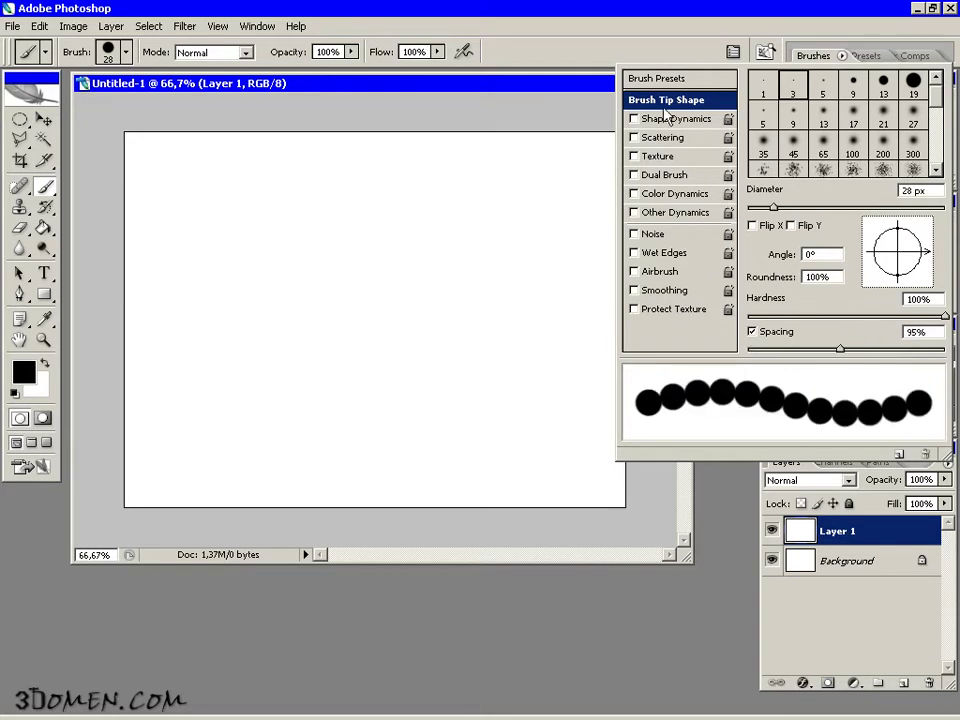
pyautogui.click(570, 6)
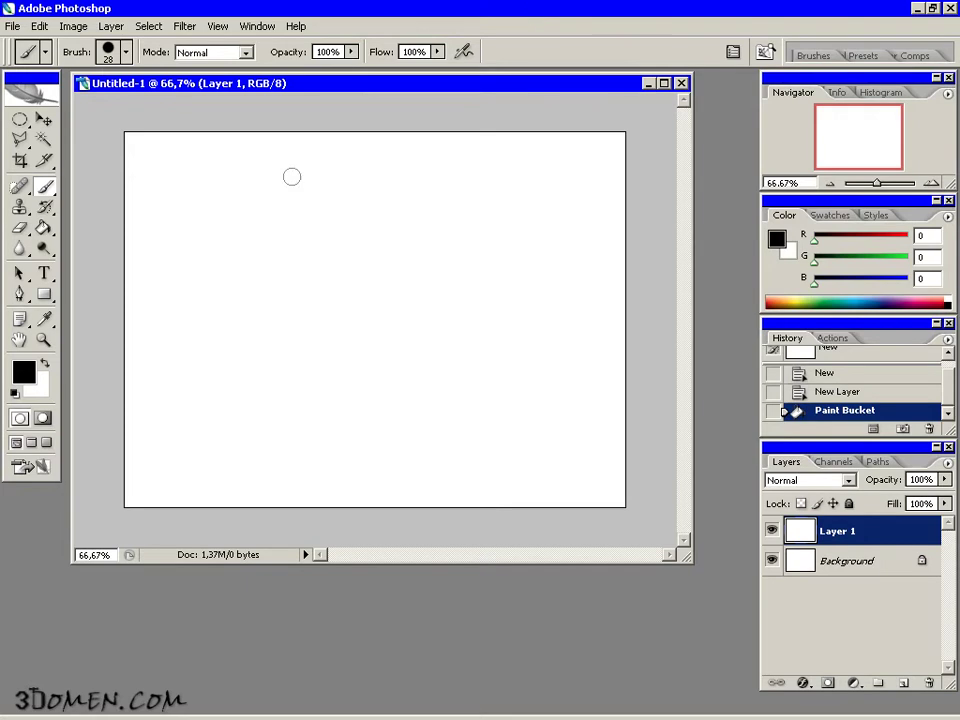
# Draw an upright rectangular path with the Rectangle tool in the left half of the canvas.
pyautogui.click(46, 297)
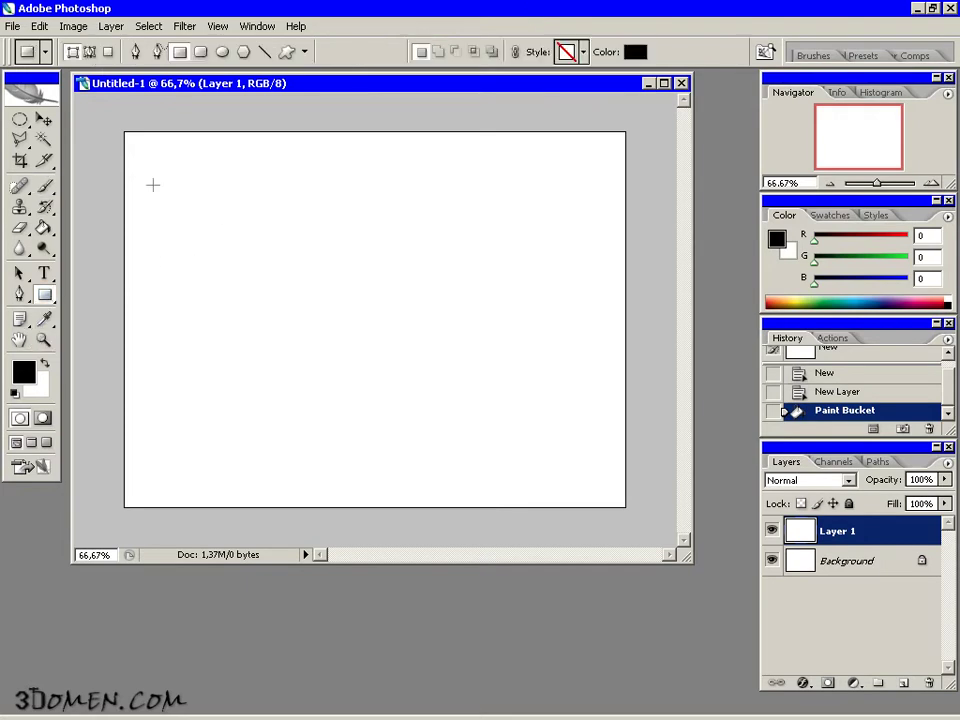
pyautogui.click(90, 53)
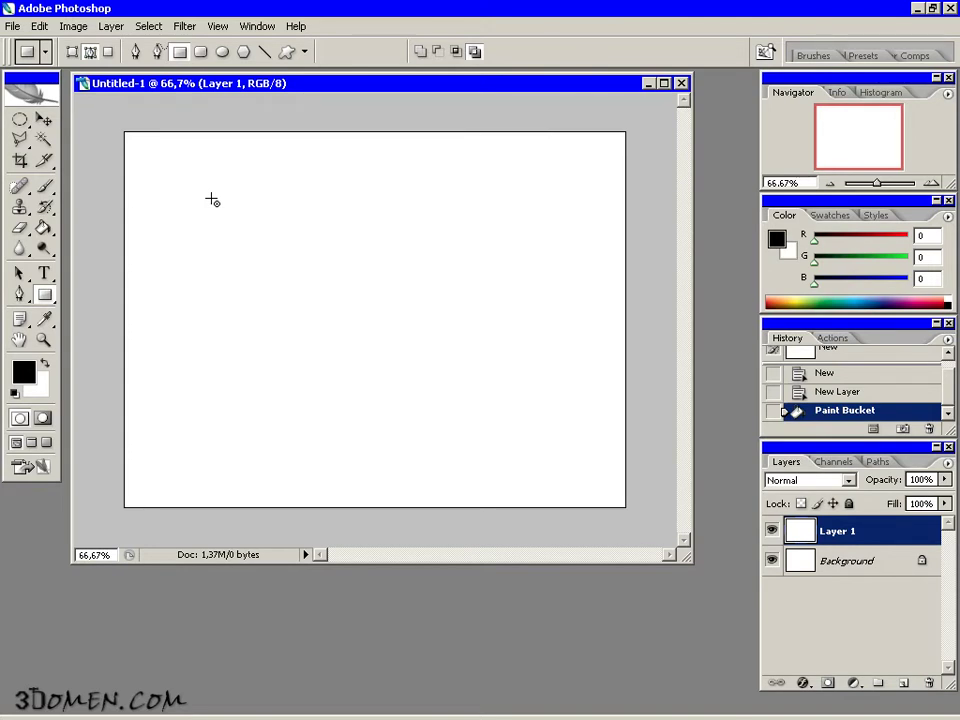
pyautogui.moveTo(250, 186); pyautogui.dragTo(366, 373)
# Stroke the rectangular path with the Brush, without simulated pressure.
pyautogui.rightClick(312, 288)
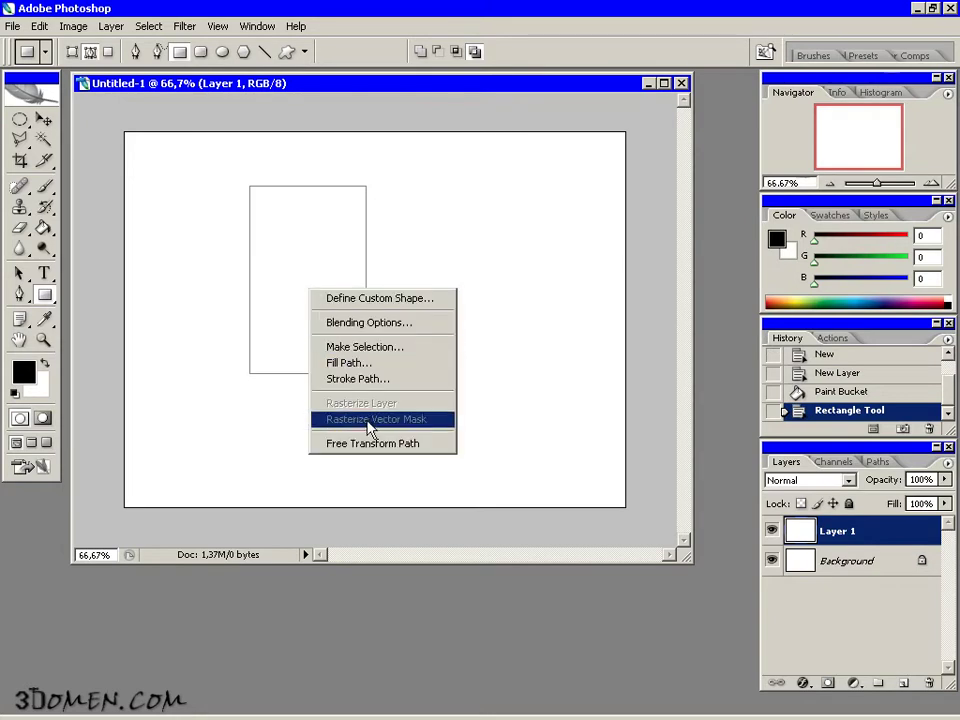
pyautogui.click(376, 378)
pyautogui.click(700, 325)
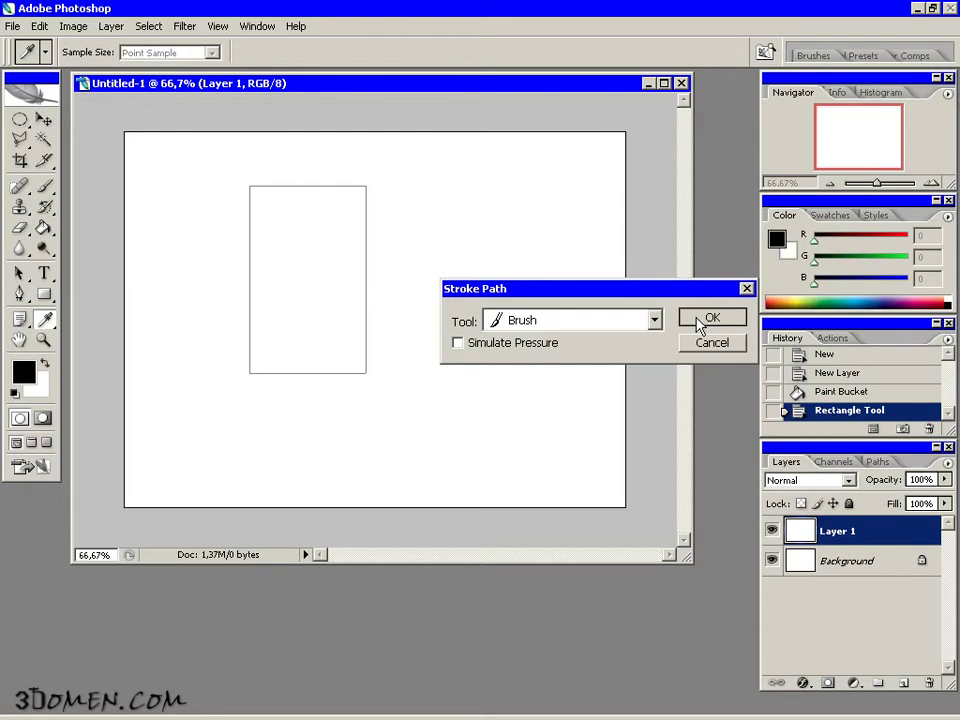
pyautogui.click(705, 318)
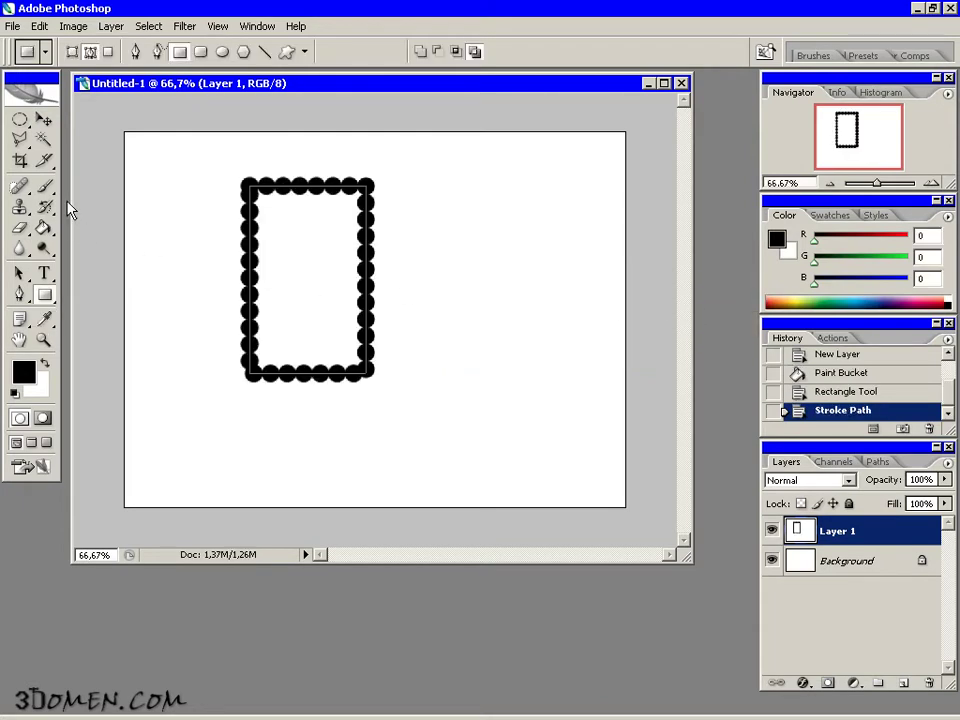
# Magic Wand the white area inside the dotted frame, invert the selection to delete the path and everything outside that area, and deselect.
pyautogui.click(43, 139)
pyautogui.click(306, 236)
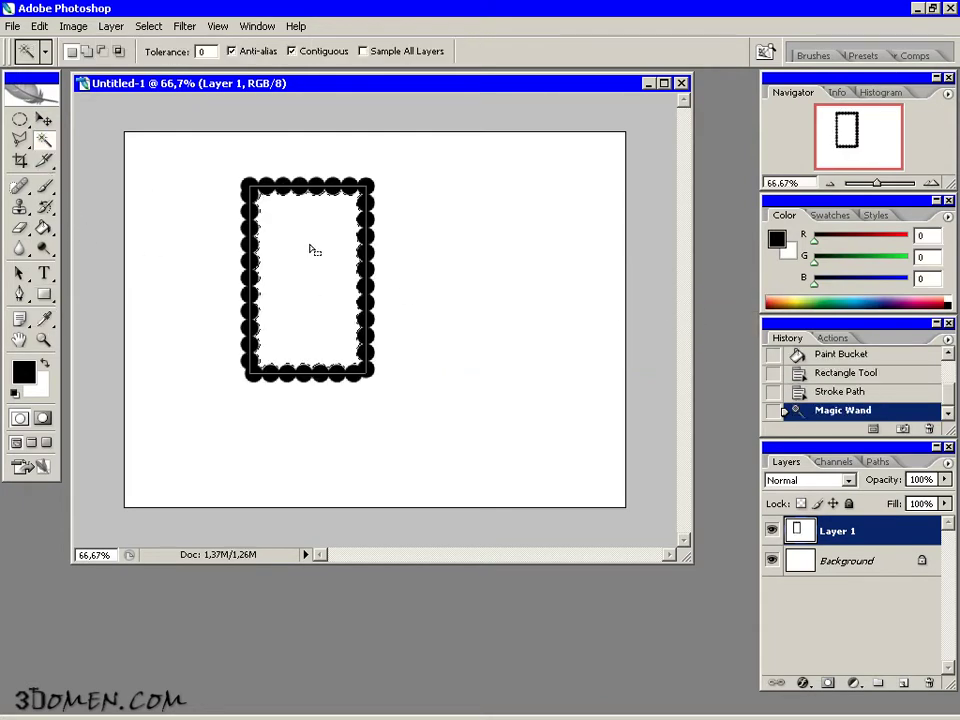
pyautogui.rightClick(310, 243)
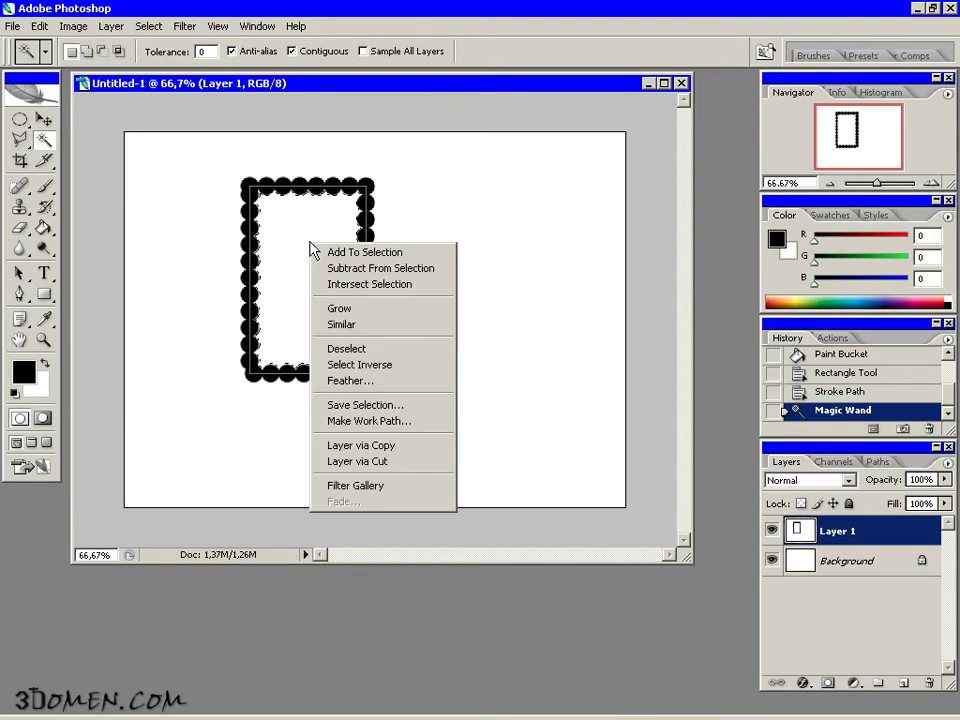
pyautogui.click(372, 364)
pyautogui.press('Delete')
pyautogui.press('Delete')
pyautogui.rightClick(393, 335)
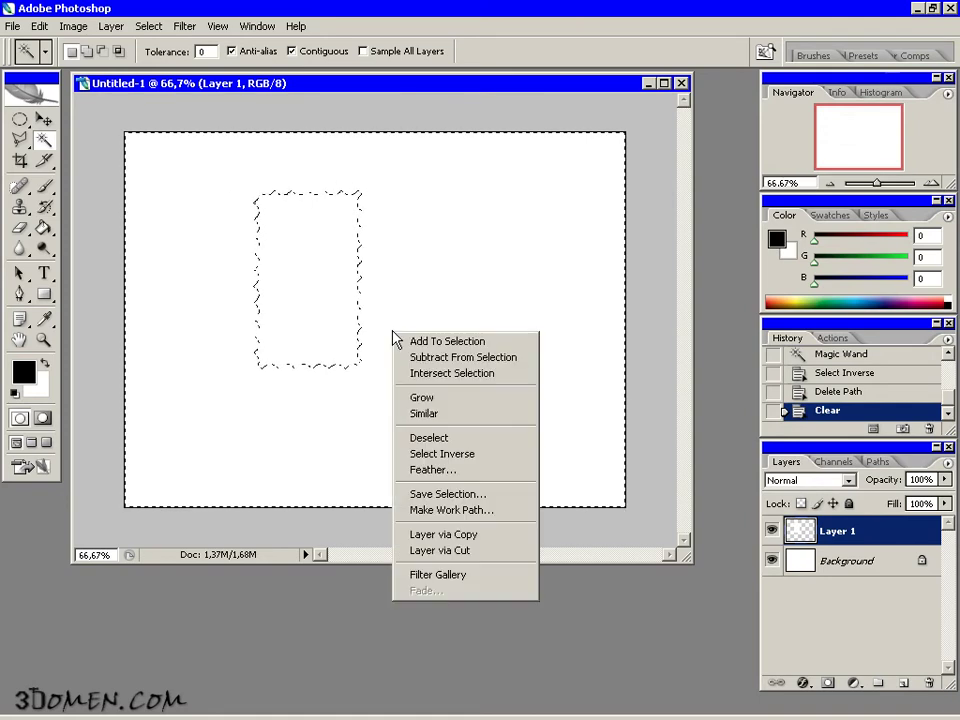
pyautogui.click(459, 438)
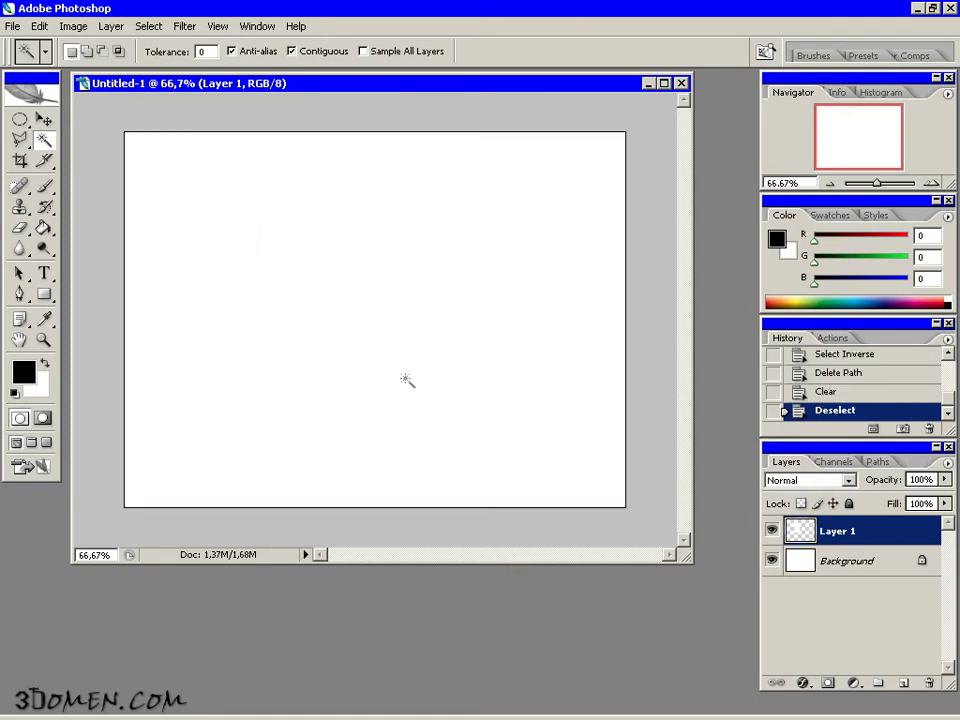
# Apply a Drop Shadow with a distance of 1 px to Layer 1.
pyautogui.doubleClick(917, 533)
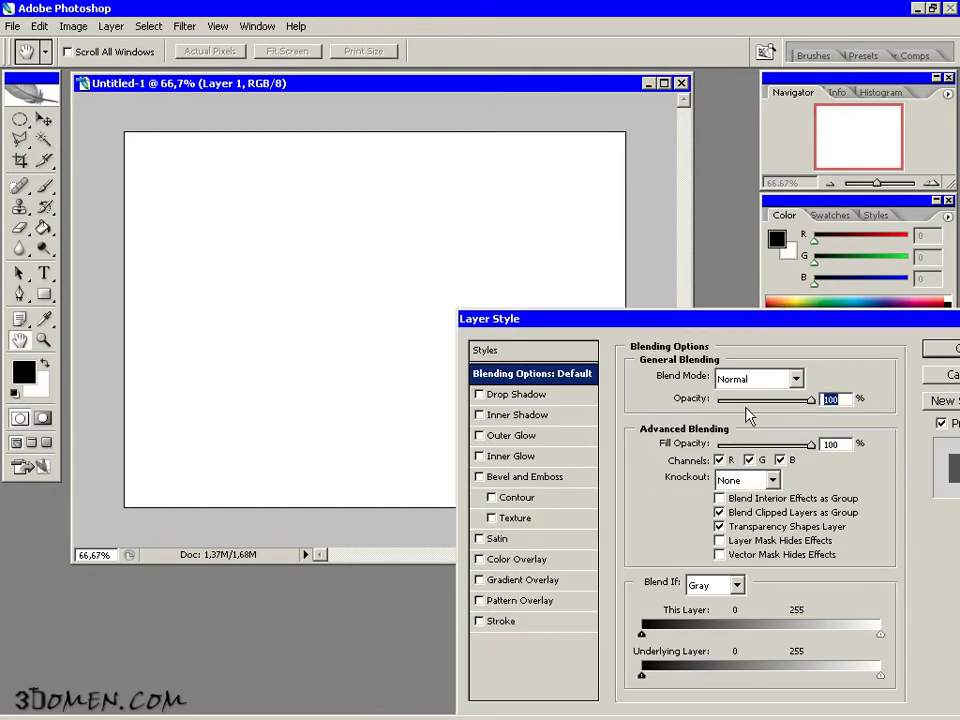
pyautogui.moveTo(735, 320); pyautogui.dragTo(625, 126)
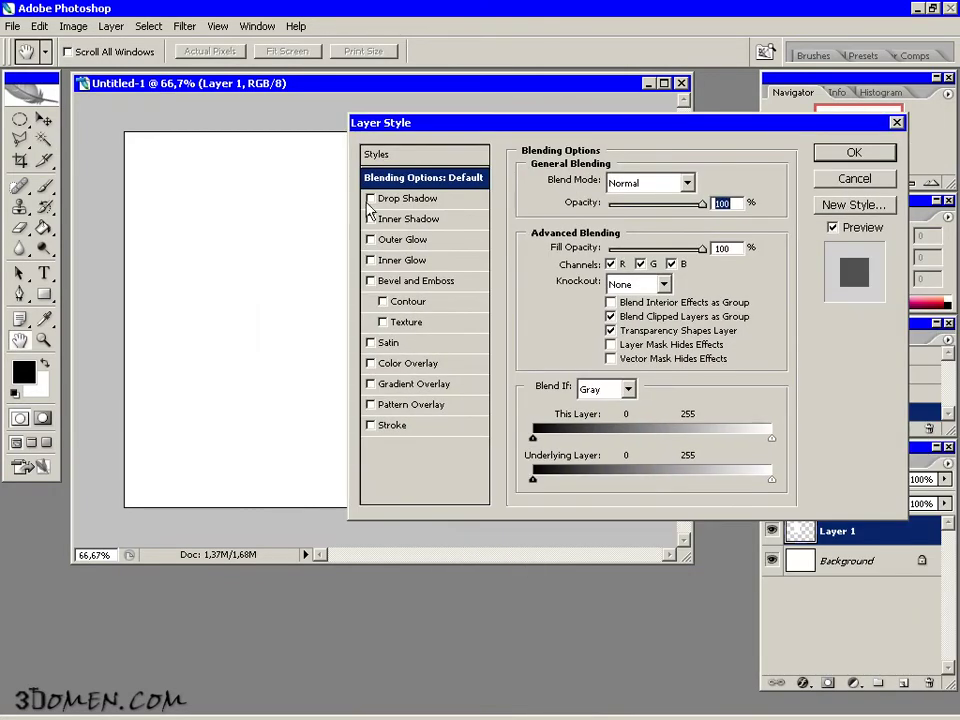
pyautogui.click(371, 199)
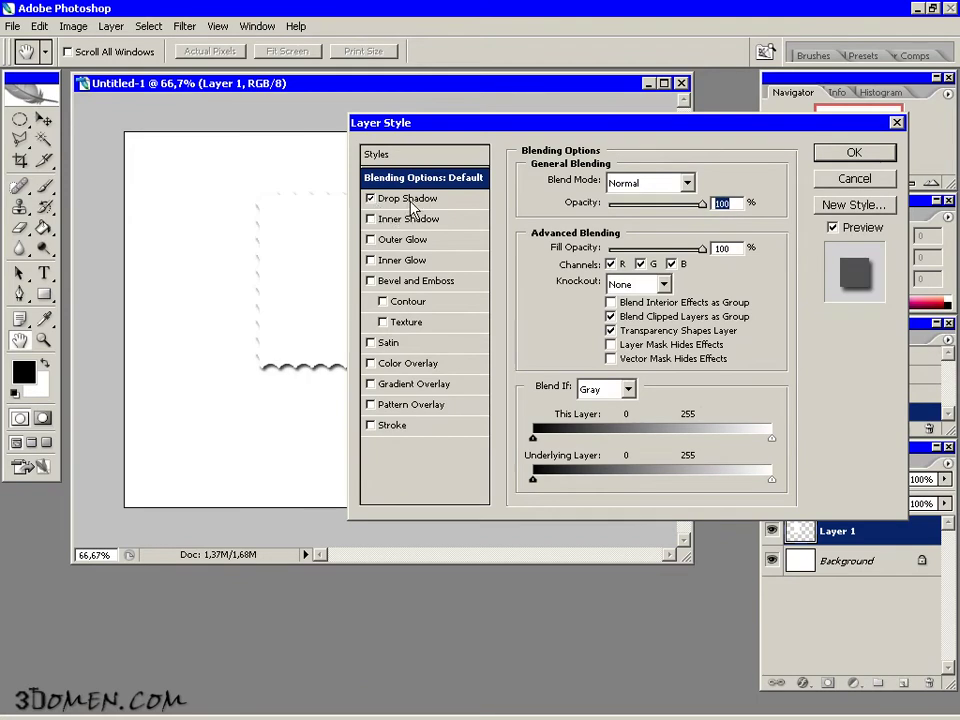
pyautogui.click(409, 200)
pyautogui.doubleClick(700, 259)
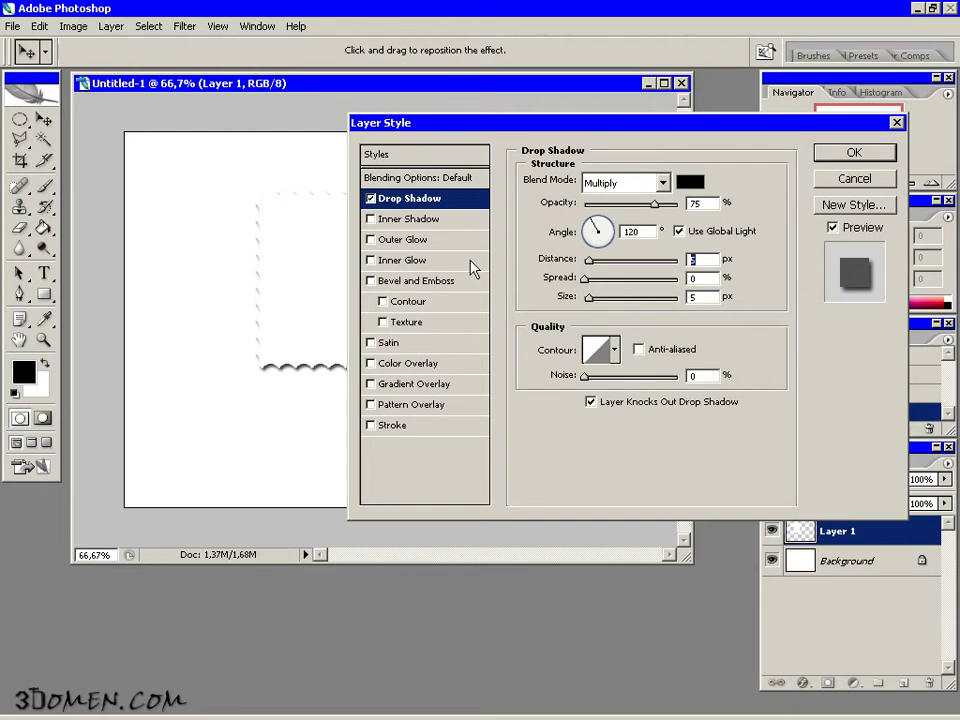
pyautogui.write('1')
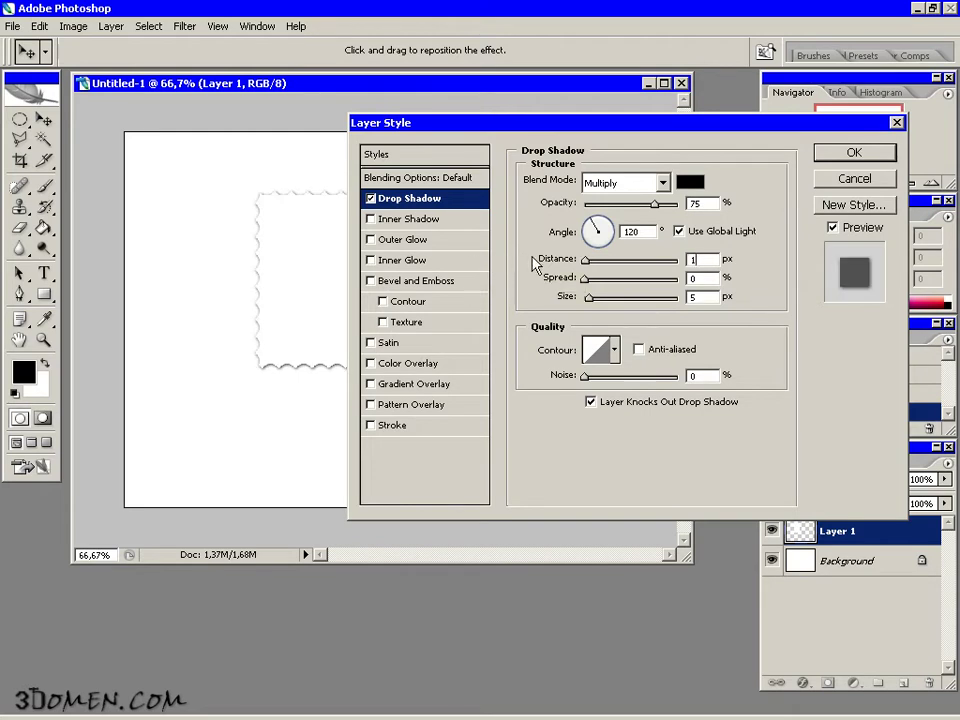
pyautogui.click(850, 155)
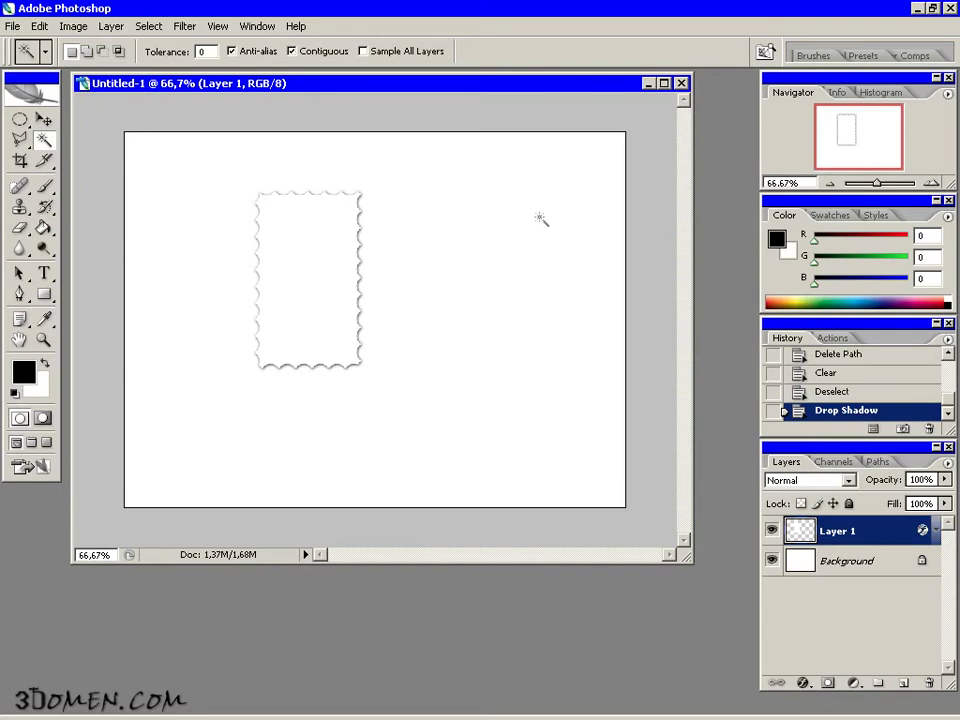
# Add uniform, monochromatic noise of 3% to the stamp shape on Layer 1.
pyautogui.click(184, 26)
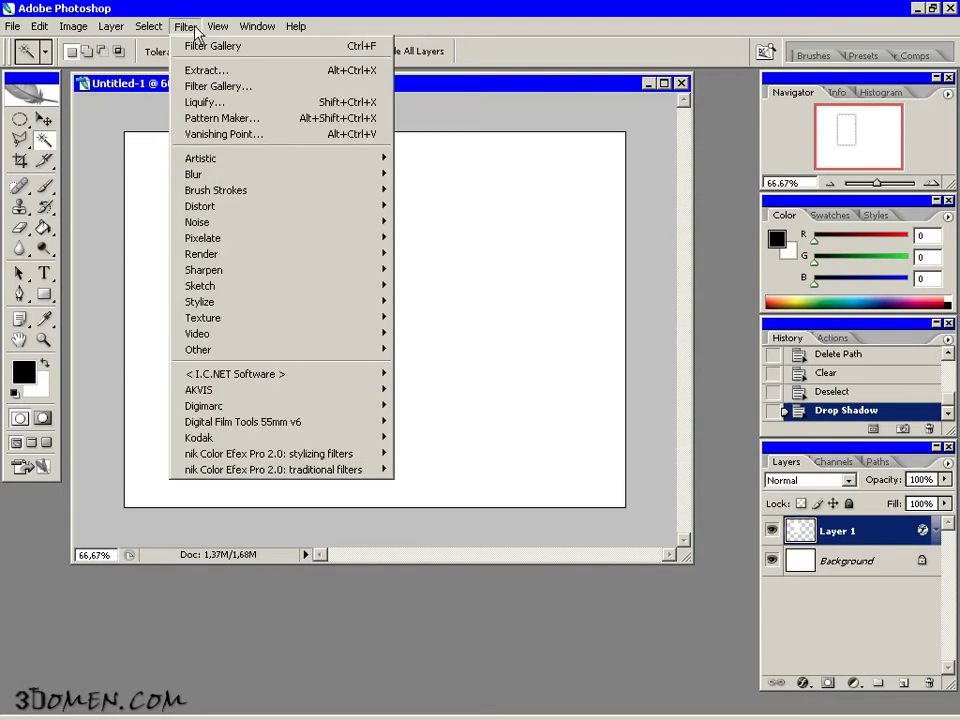
pyautogui.moveTo(338, 230)
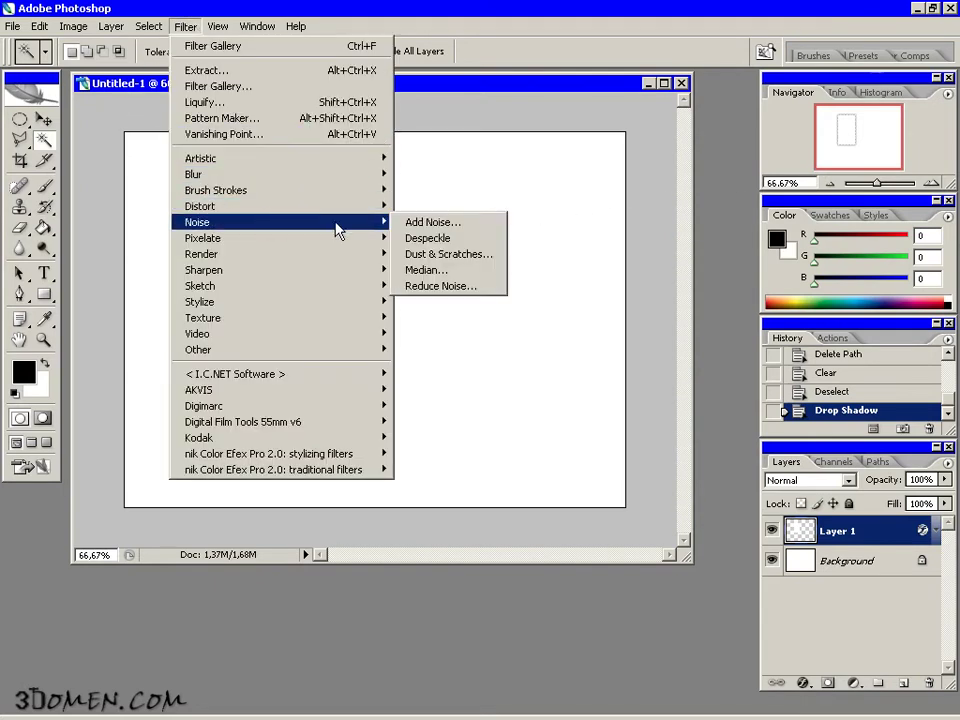
pyautogui.click(440, 222)
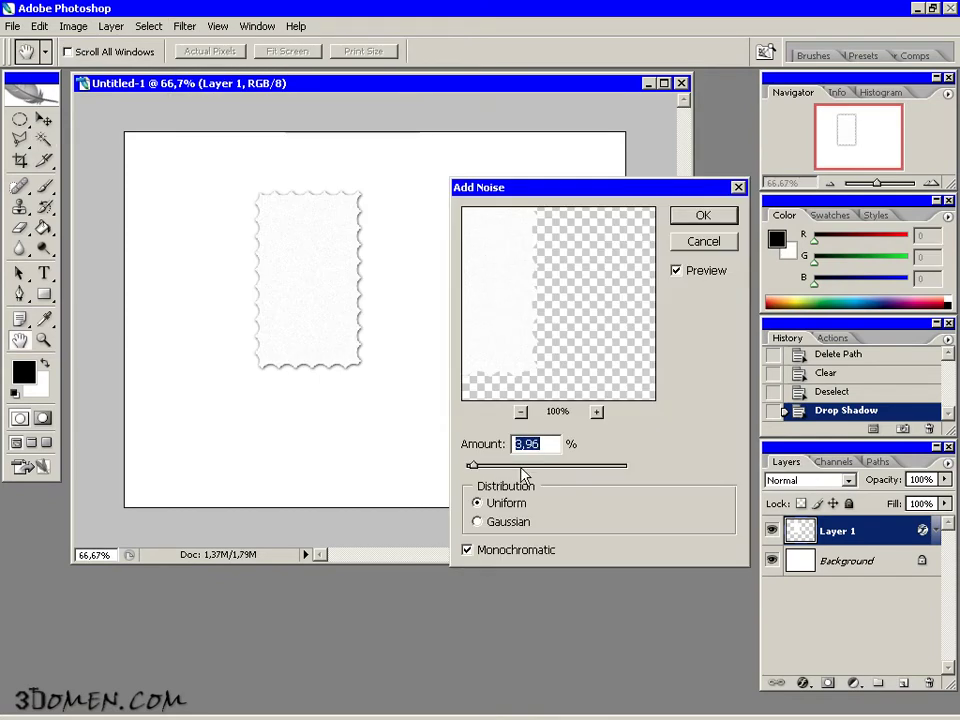
pyautogui.moveTo(472, 466); pyautogui.dragTo(594, 451)
pyautogui.write('3')
pyautogui.click(716, 219)
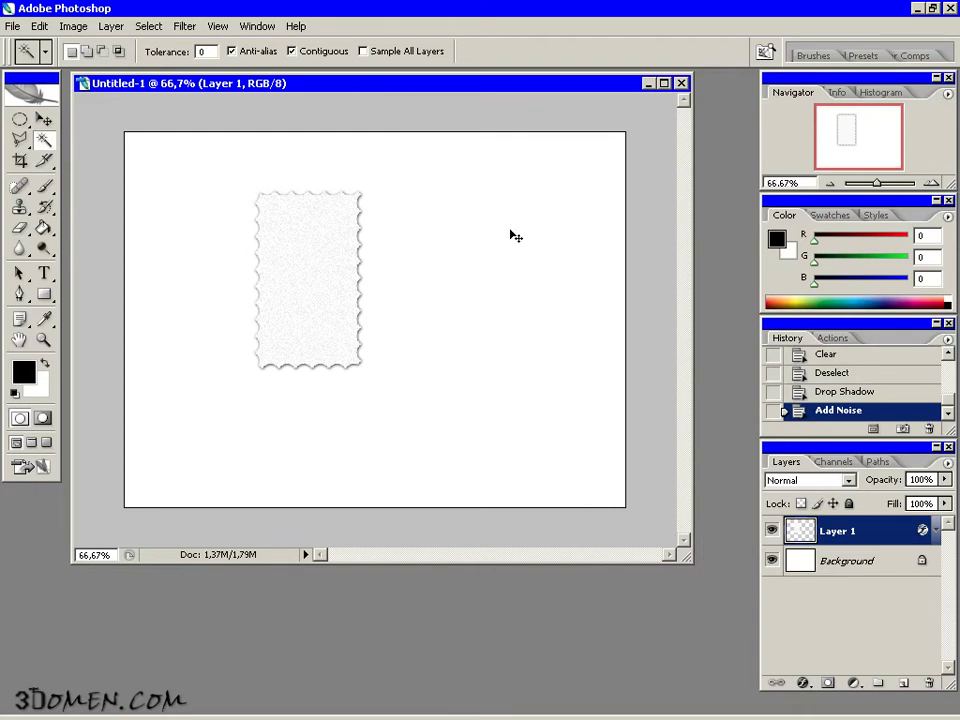
# Colorize the stamp paper on Layer 1 with Hue/Saturation, setting hue 56 and saturation 62 and adjusting the lightness.
pyautogui.hotkey('ctrl', 'u')
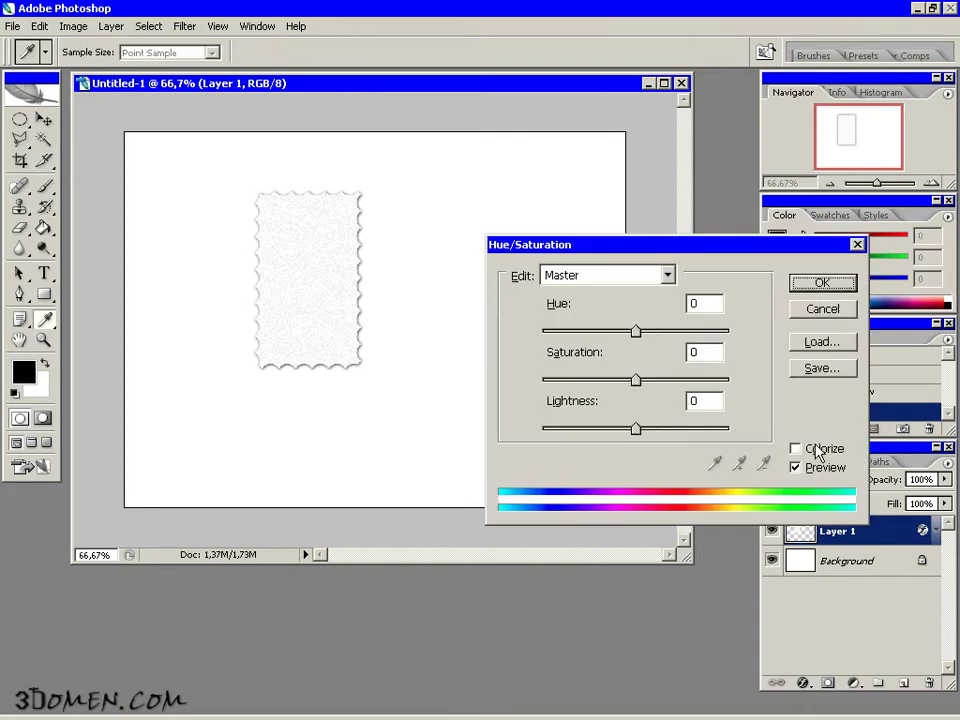
pyautogui.click(817, 452)
pyautogui.doubleClick(694, 303)
pyautogui.write('56')
pyautogui.press('Tab')
pyautogui.write('62')
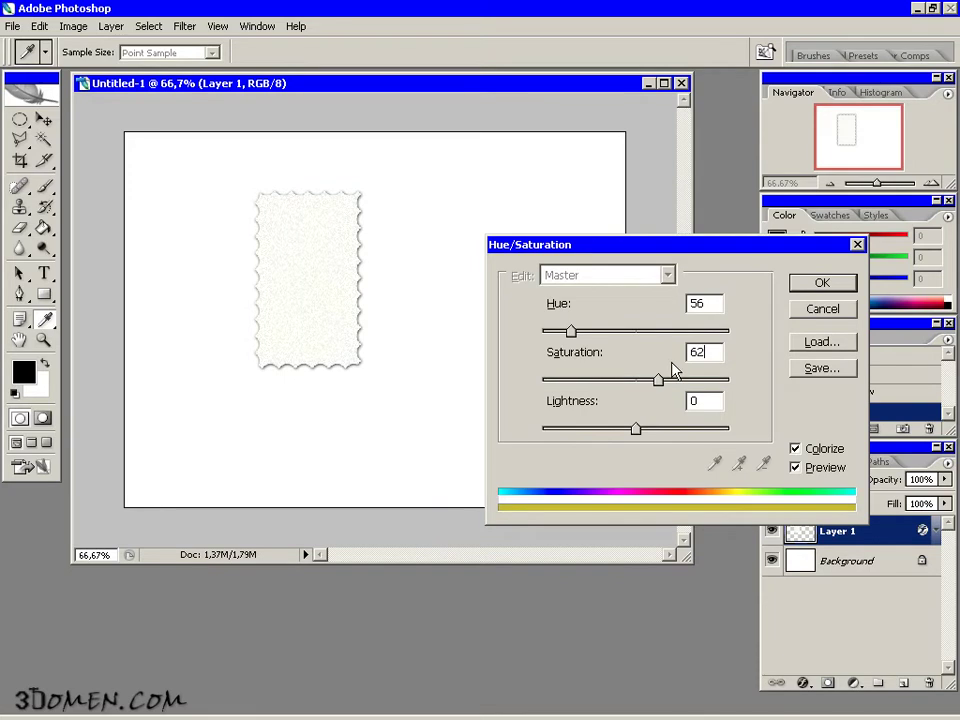
pyautogui.moveTo(636, 439); pyautogui.dragTo(634, 435)
pyautogui.click(821, 284)
pyautogui.press('w')
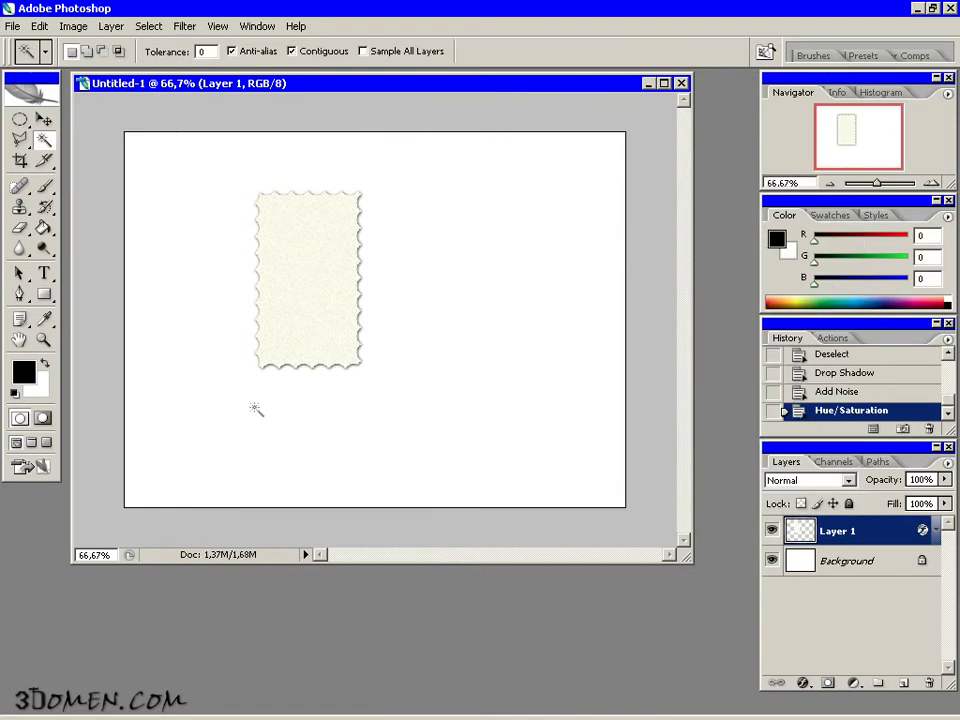
# Open the image wallacegromit_together_1024.
pyautogui.click(12, 26)
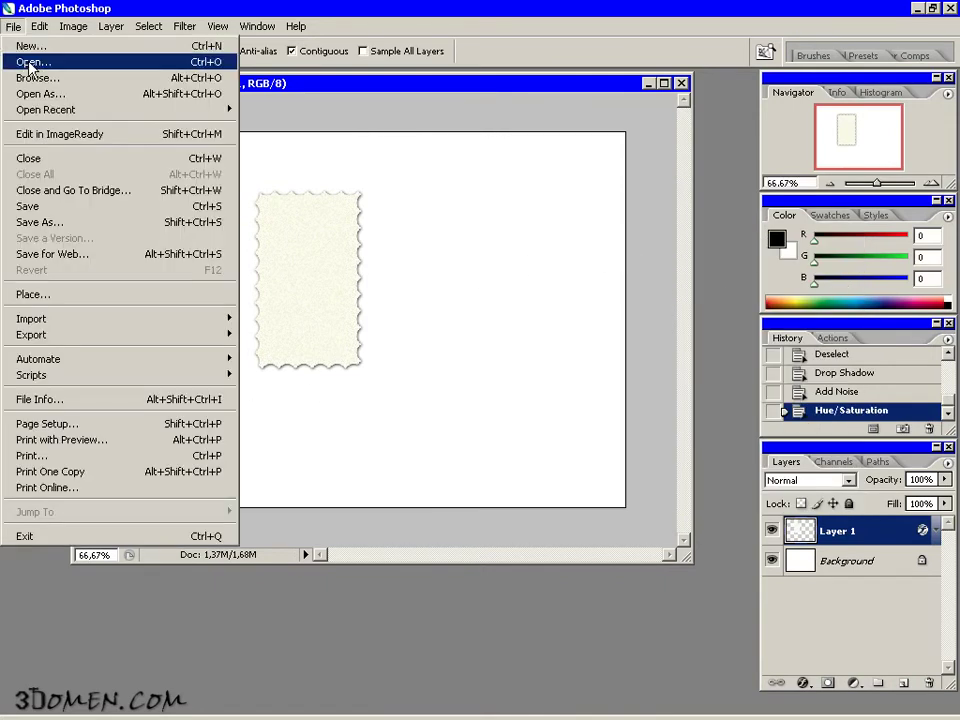
pyautogui.click(30, 62)
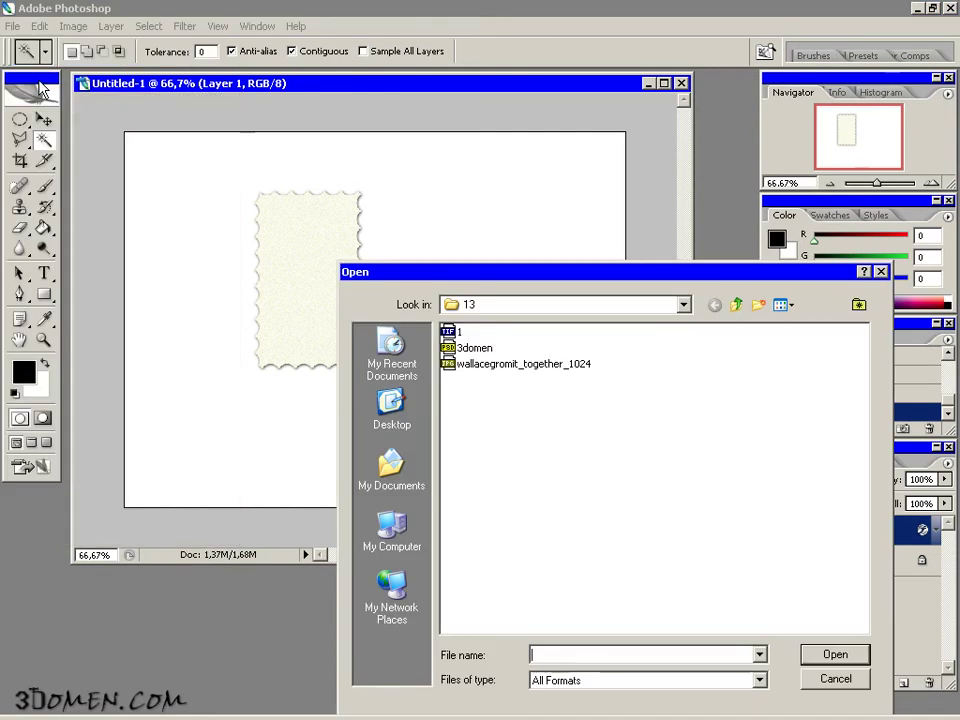
pyautogui.click(586, 364)
pyautogui.click(830, 656)
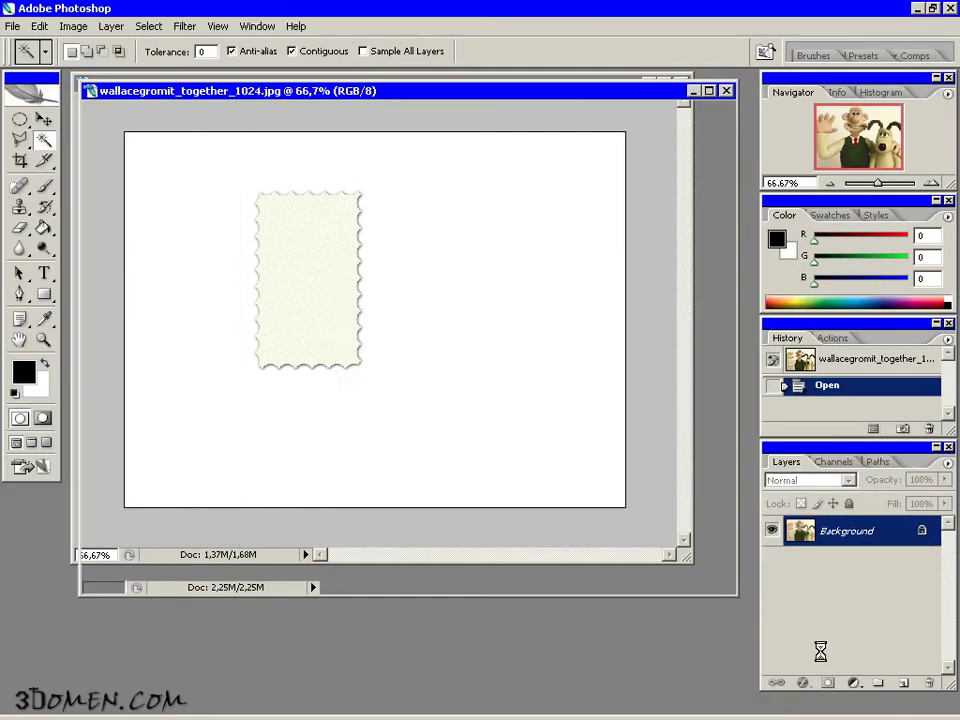
# Cut the entire picture and paste it into the stamp document as a new layer, closing the source file without saving.
pyautogui.hotkey('ctrl', 'a')
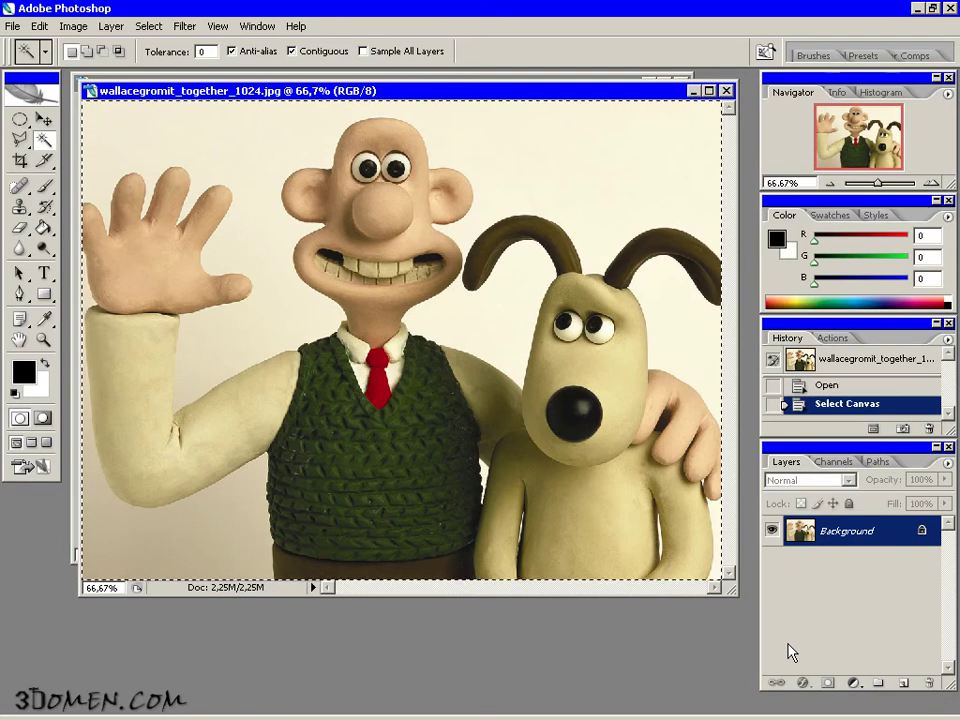
pyautogui.hotkey('ctrl', 'x')
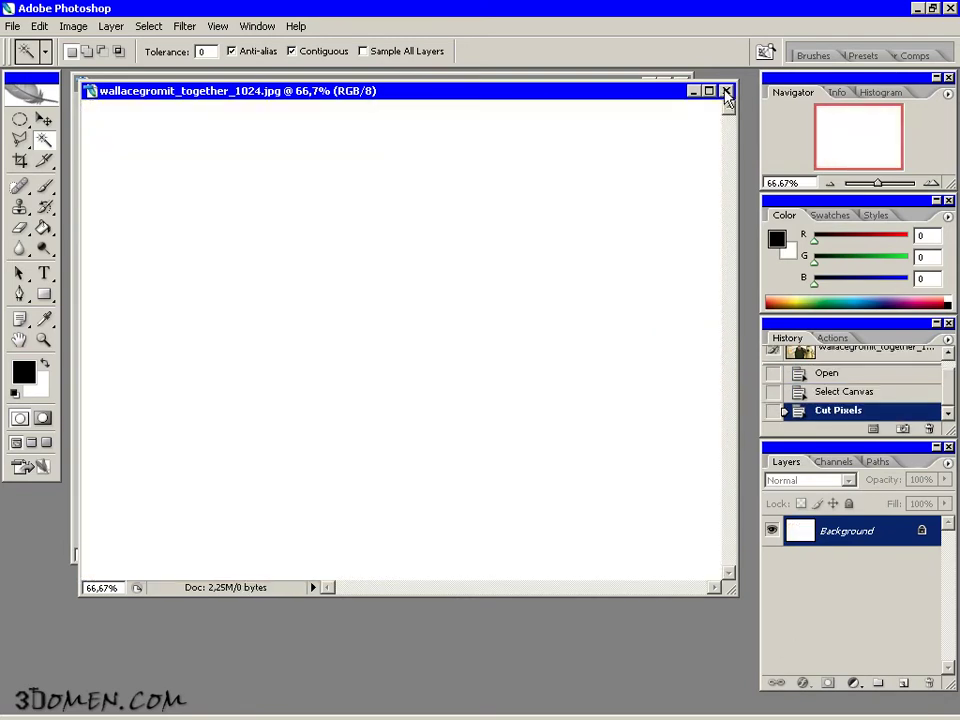
pyautogui.click(727, 91)
pyautogui.click(482, 284)
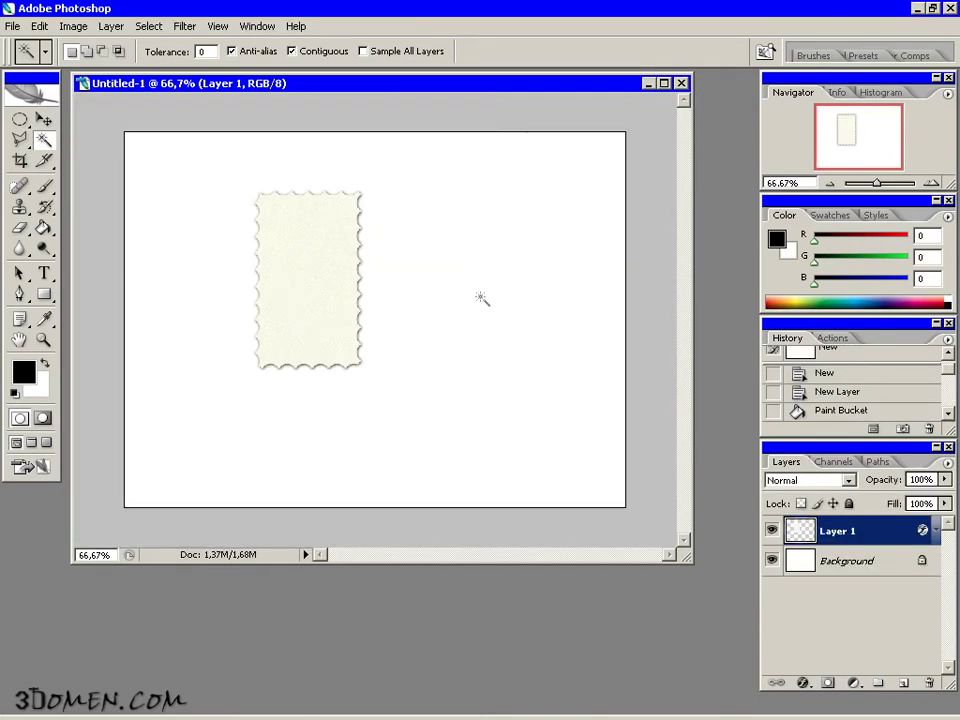
pyautogui.hotkey('ctrl', 'v')
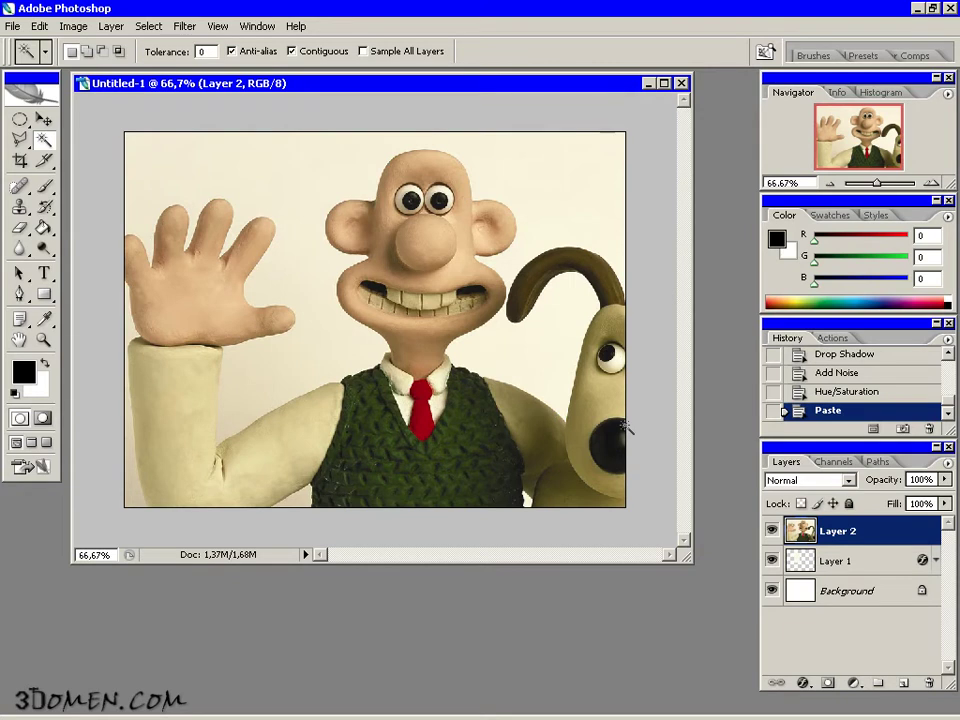
# Free Transform the pasted picture proportionally to 12% and place it in the upper part of the stamp.
pyautogui.hotkey('ctrl', 't')
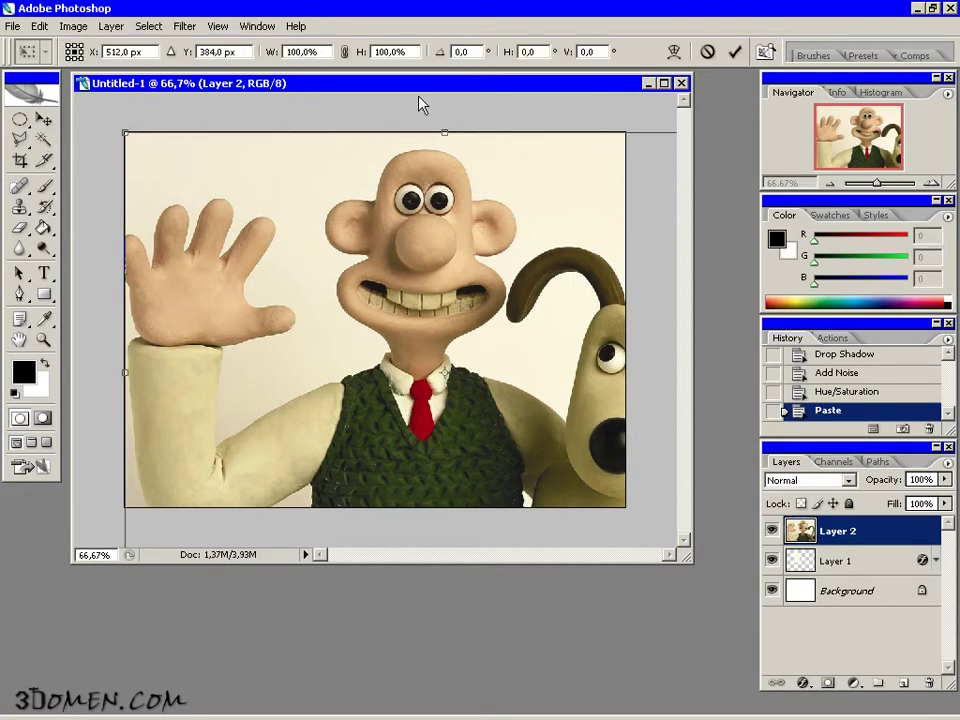
pyautogui.click(343, 52)
pyautogui.moveTo(272, 57); pyautogui.dragTo(198, 64)
pyautogui.moveTo(445, 372); pyautogui.dragTo(316, 258)
pyautogui.doubleClick(291, 51)
pyautogui.write('12')
pyautogui.press('Return')
pyautogui.moveTo(341, 269); pyautogui.dragTo(333, 248)
pyautogui.scroll(4, 329, 249)
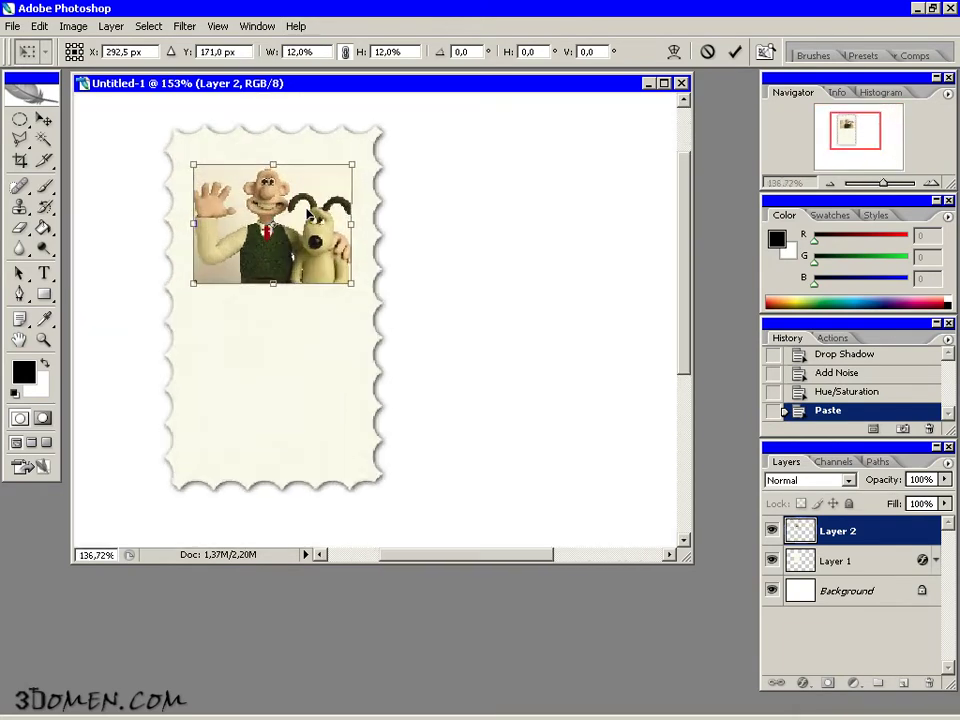
# Enlarge the picture's scale to 14%, apply the transform, and center the picture between the stamp's side edges.
pyautogui.doubleClick(293, 52)
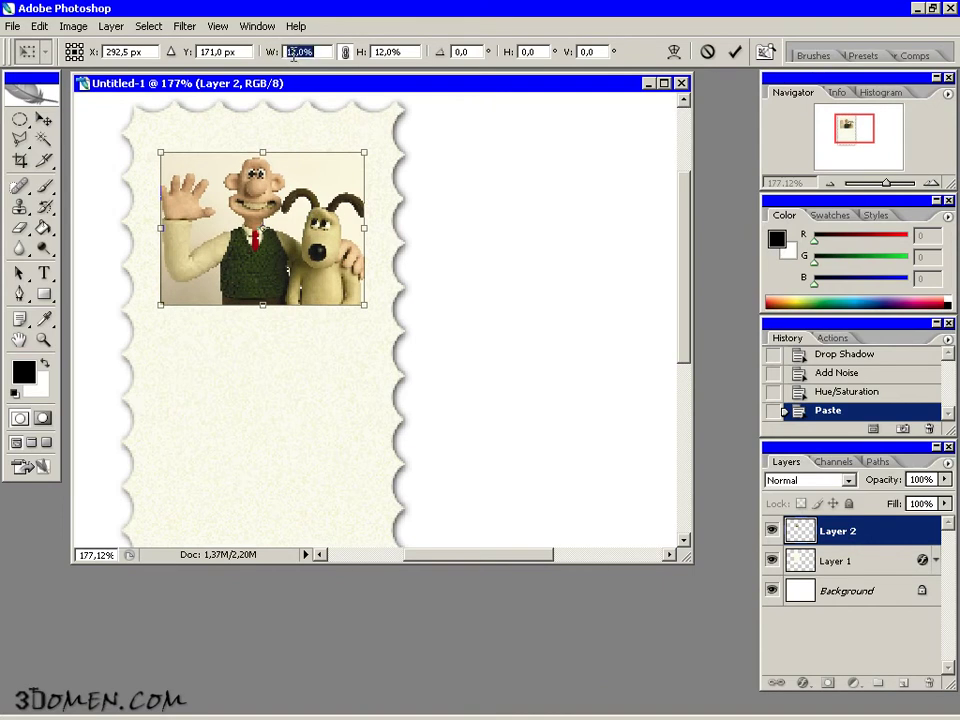
pyautogui.write('14')
pyautogui.press('Return')
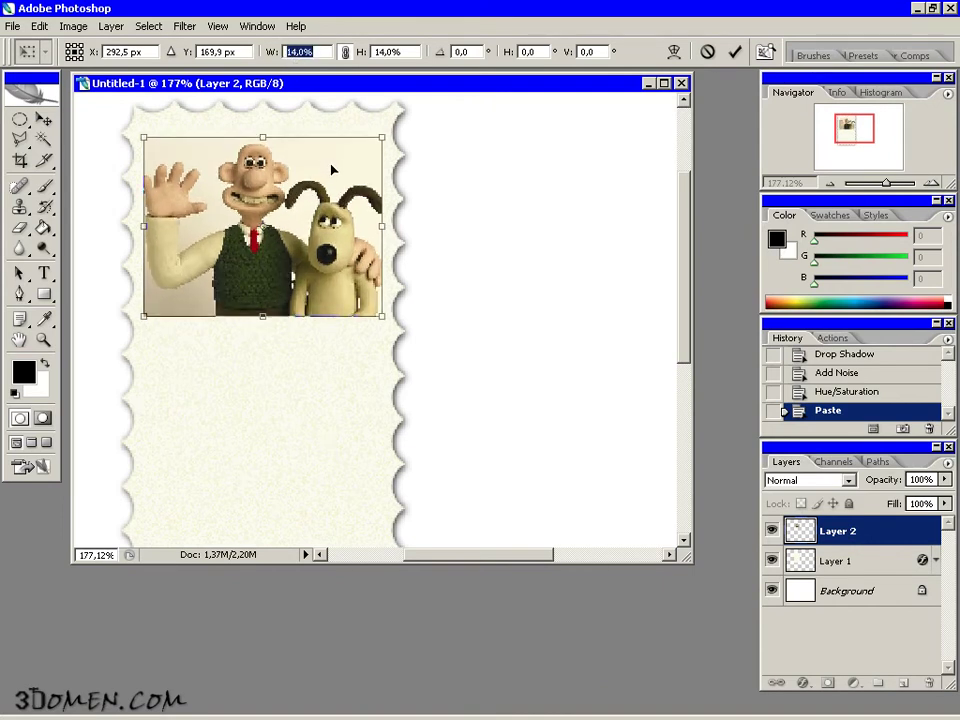
pyautogui.moveTo(329, 173); pyautogui.dragTo(333, 167)
pyautogui.click(45, 122)
pyautogui.click(421, 275)
pyautogui.scroll(1, 182, 193)
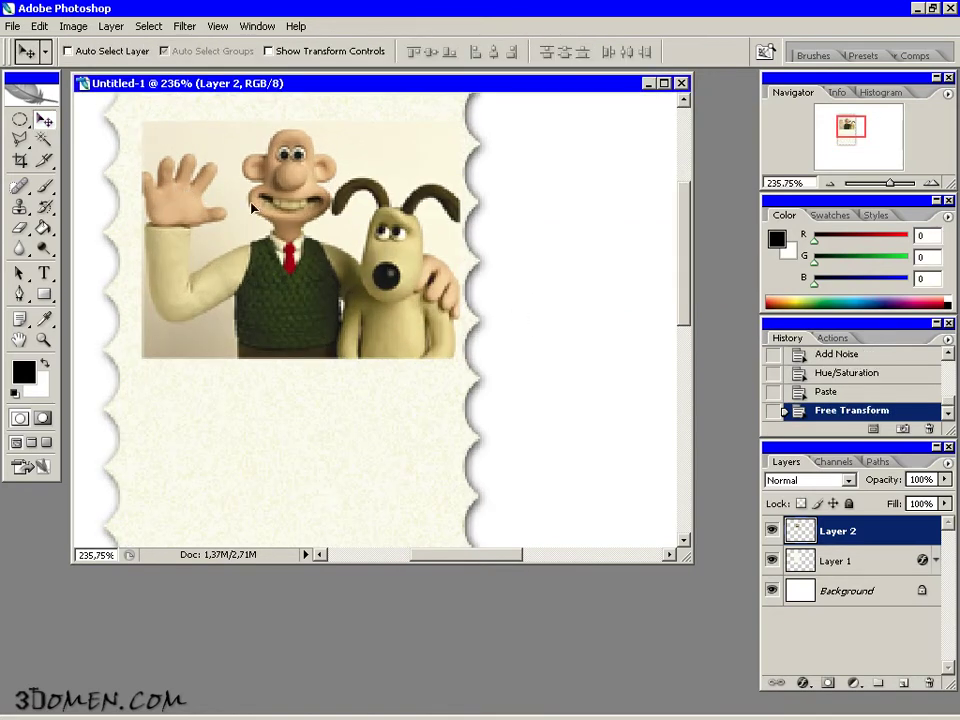
pyautogui.moveTo(257, 210); pyautogui.dragTo(246, 210)
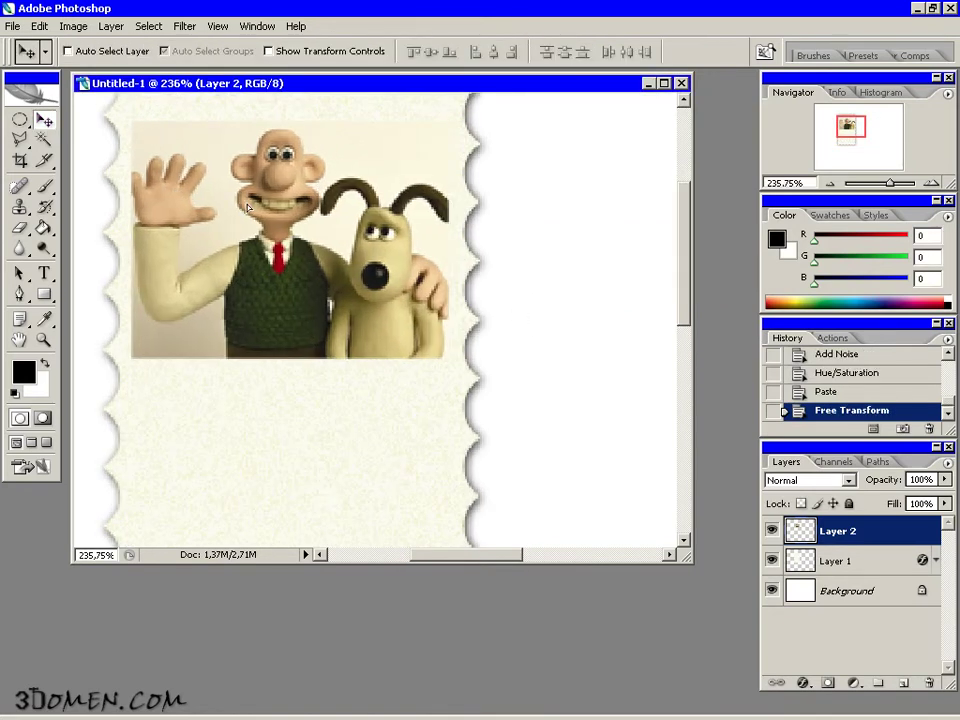
# Soften the picture's edges by marqueeing its inner area with a 4 px feather, inverting the selection, clearing it twice, and deselecting.
pyautogui.click(14, 120)
pyautogui.click(60, 113)
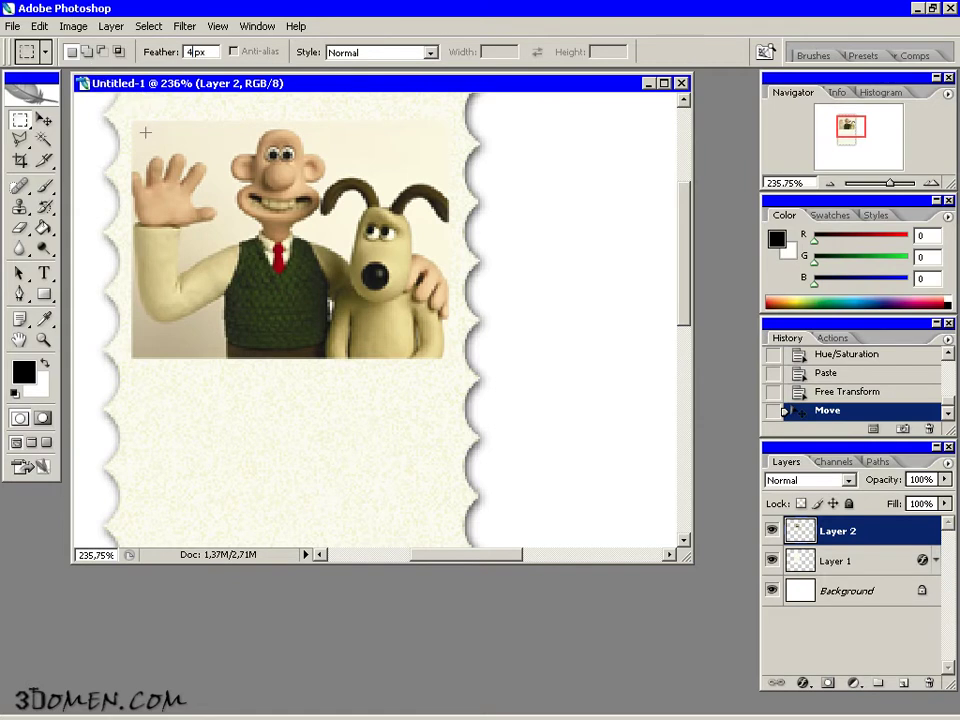
pyautogui.moveTo(426, 343); pyautogui.dragTo(430, 343)
pyautogui.rightClick(378, 291)
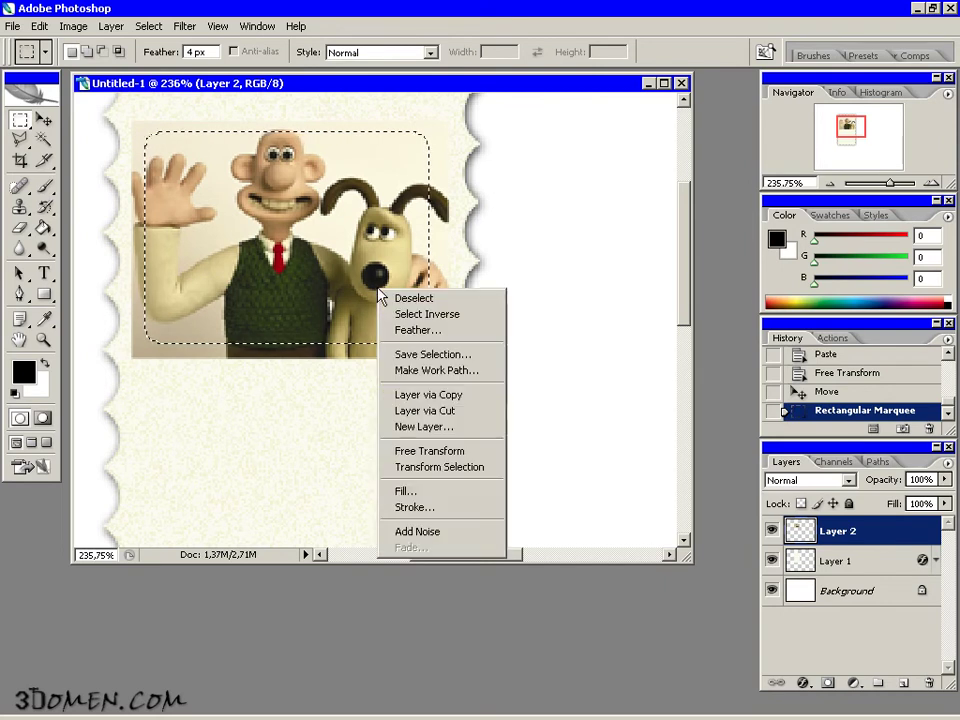
pyautogui.click(396, 313)
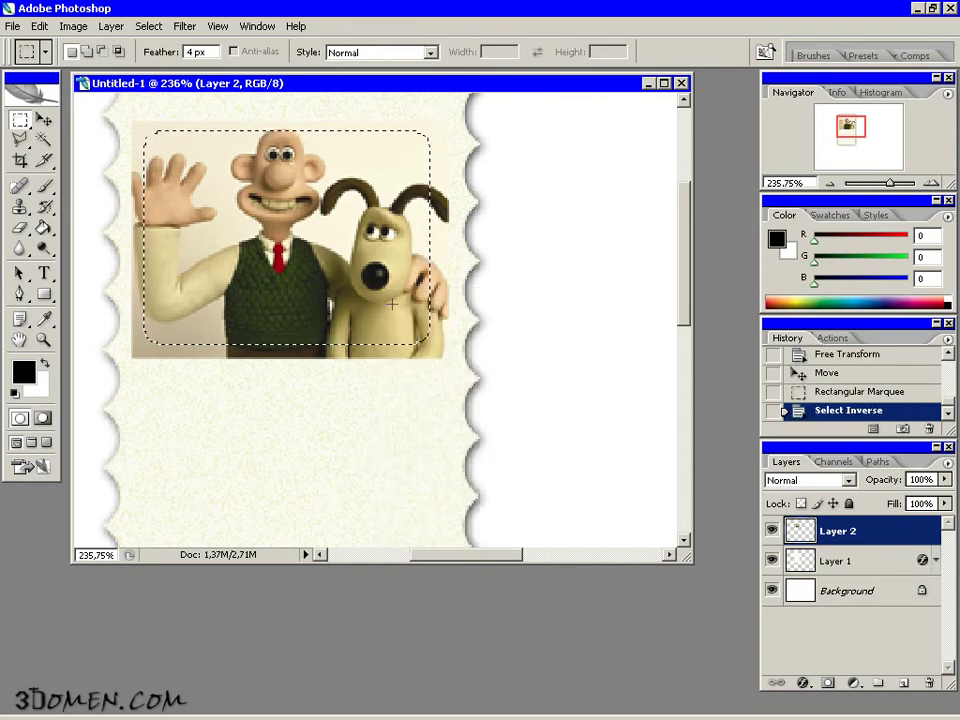
pyautogui.press('Delete')
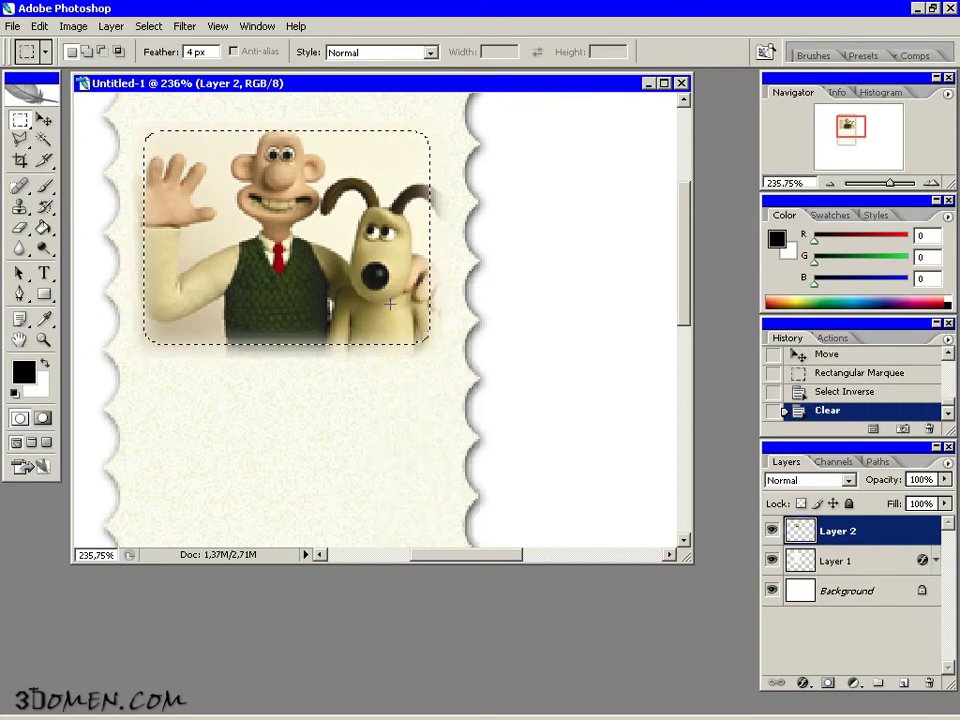
pyautogui.press('Delete')
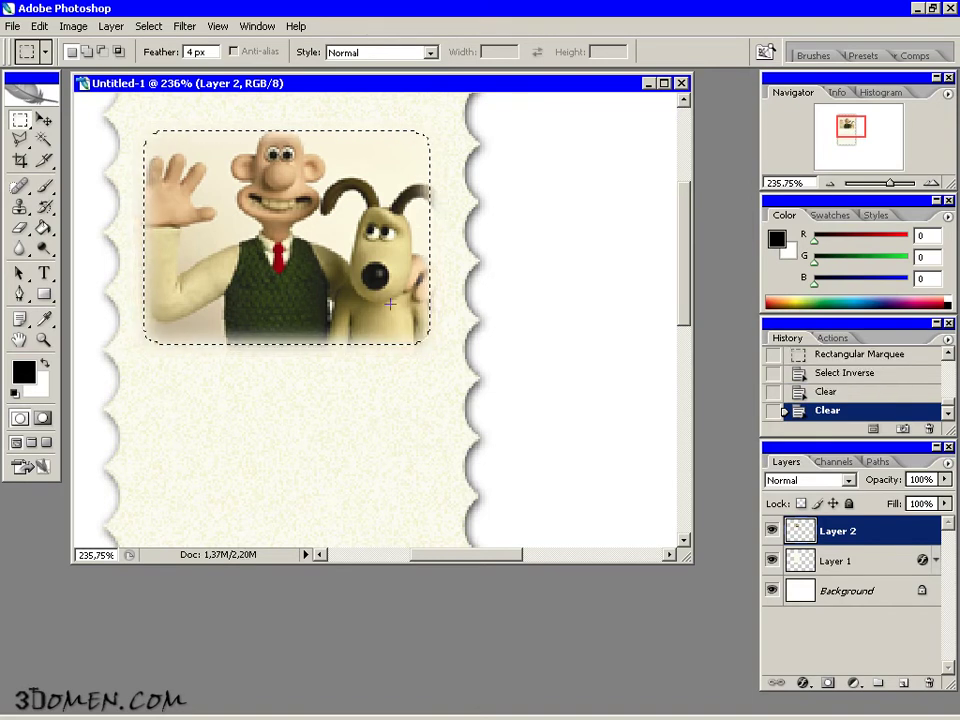
pyautogui.rightClick(390, 304)
pyautogui.click(395, 313)
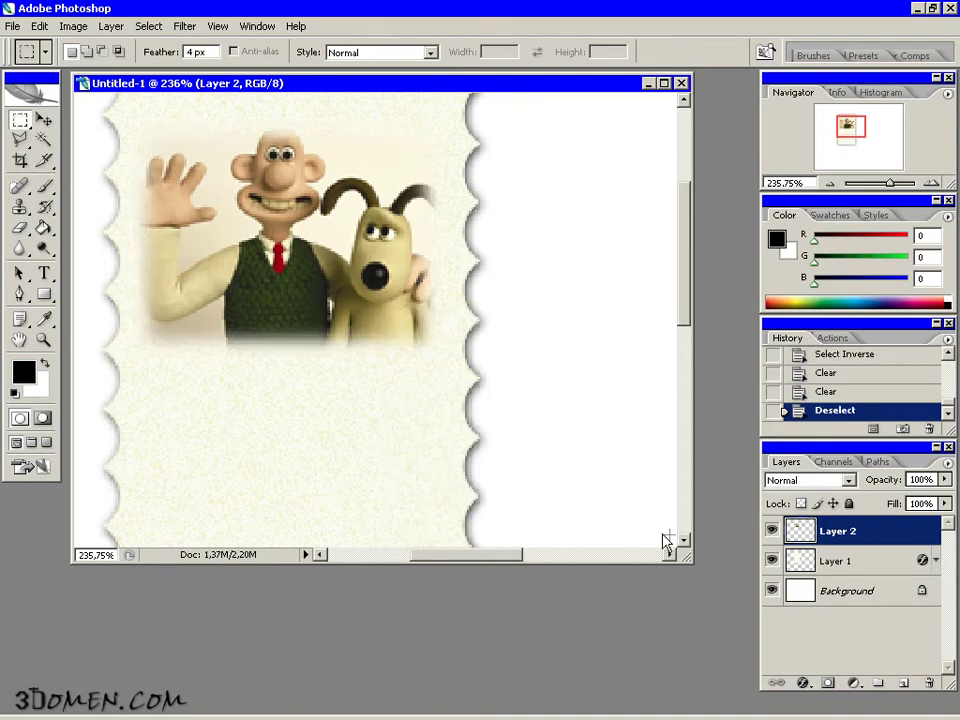
# On Layer 1, add a 3 px black centered stroke around an unfeathered rectangular selection just inside the stamp's perforated edges, and deselect.
pyautogui.click(855, 560)
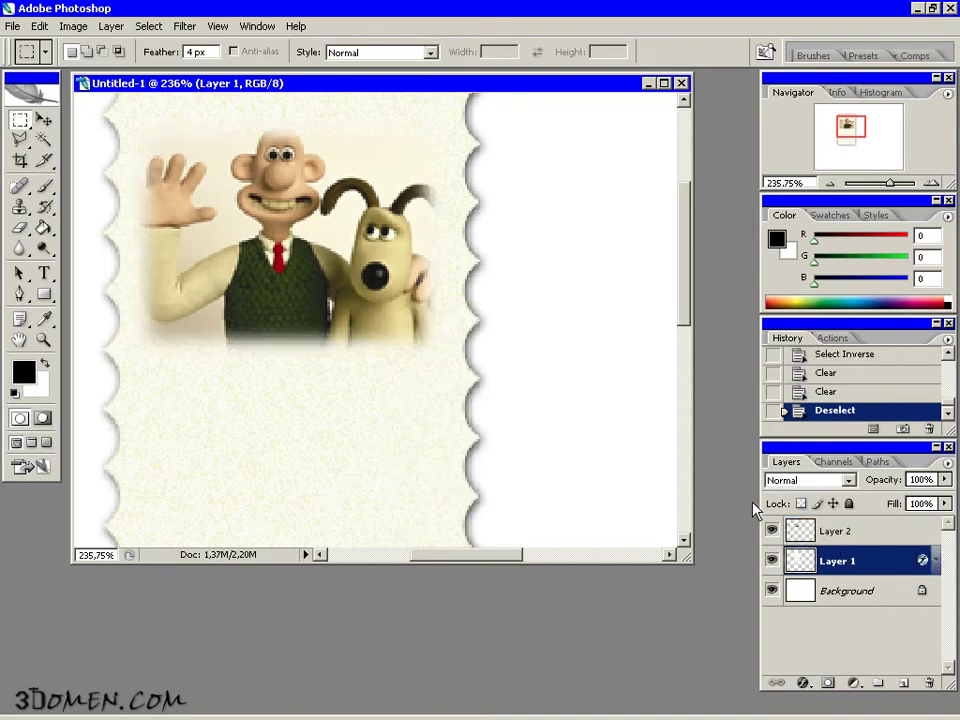
pyautogui.scroll(-3, 453, 357)
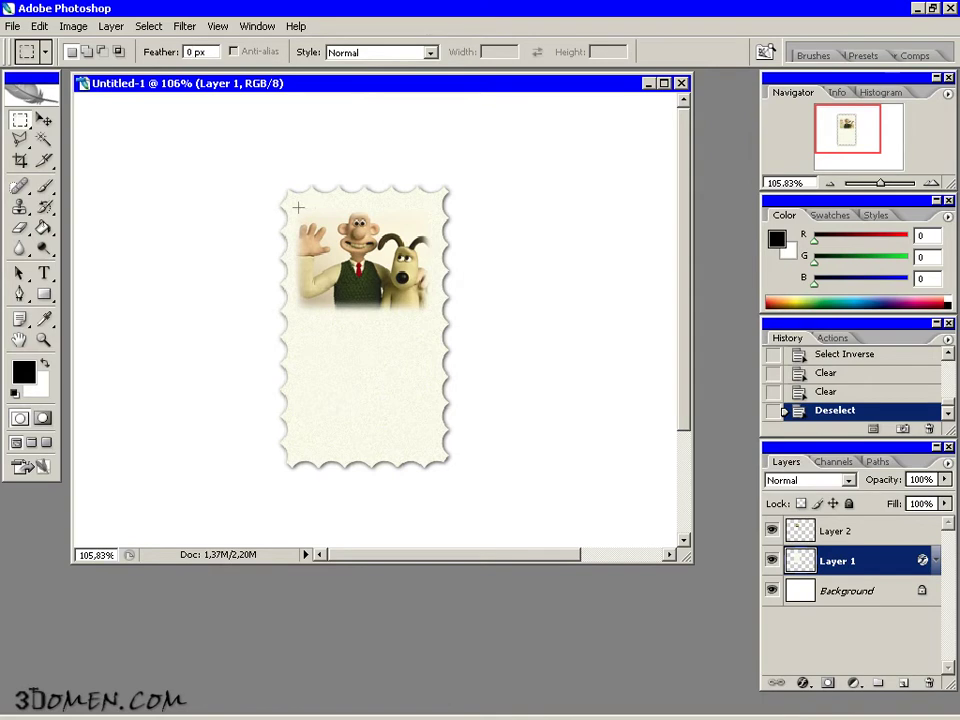
pyautogui.moveTo(370, 300); pyautogui.dragTo(416, 437)
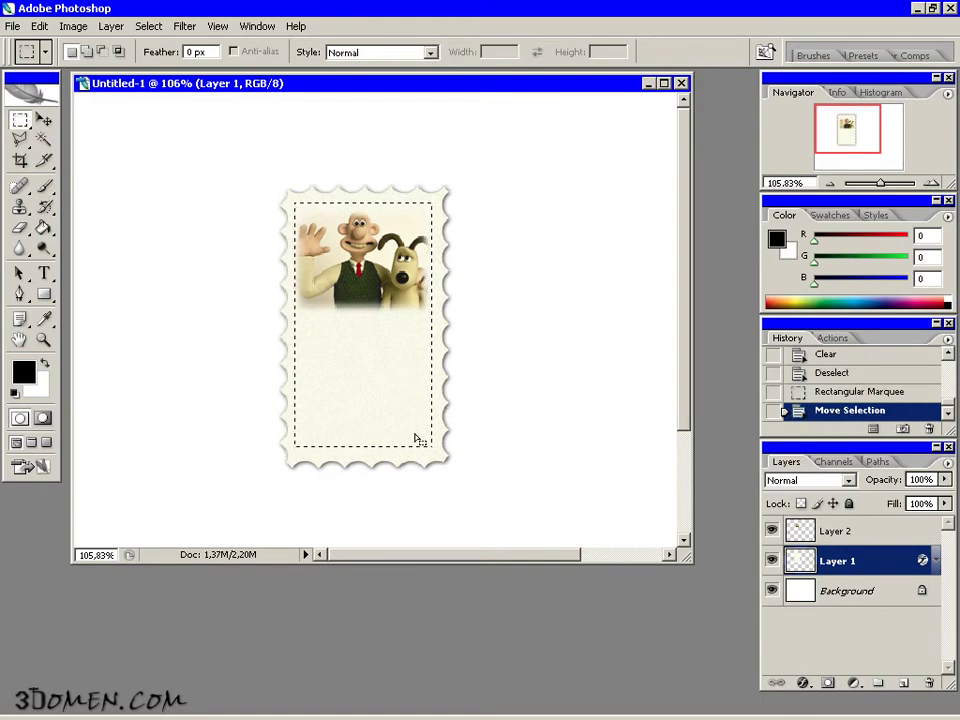
pyautogui.rightClick(373, 372)
pyautogui.click(447, 597)
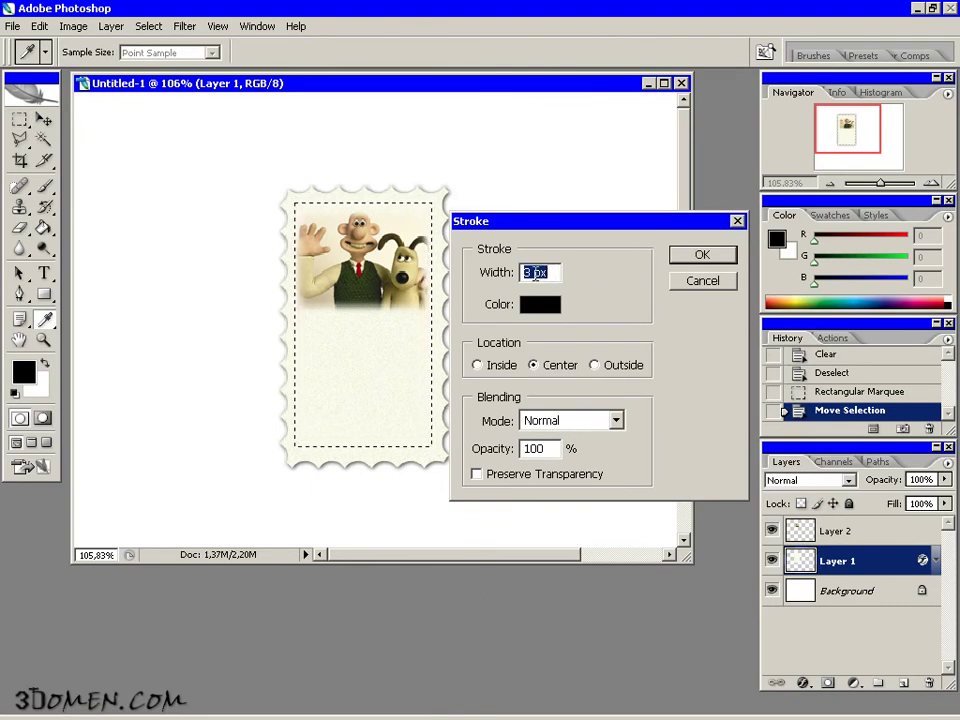
pyautogui.click(700, 255)
pyautogui.press('m')
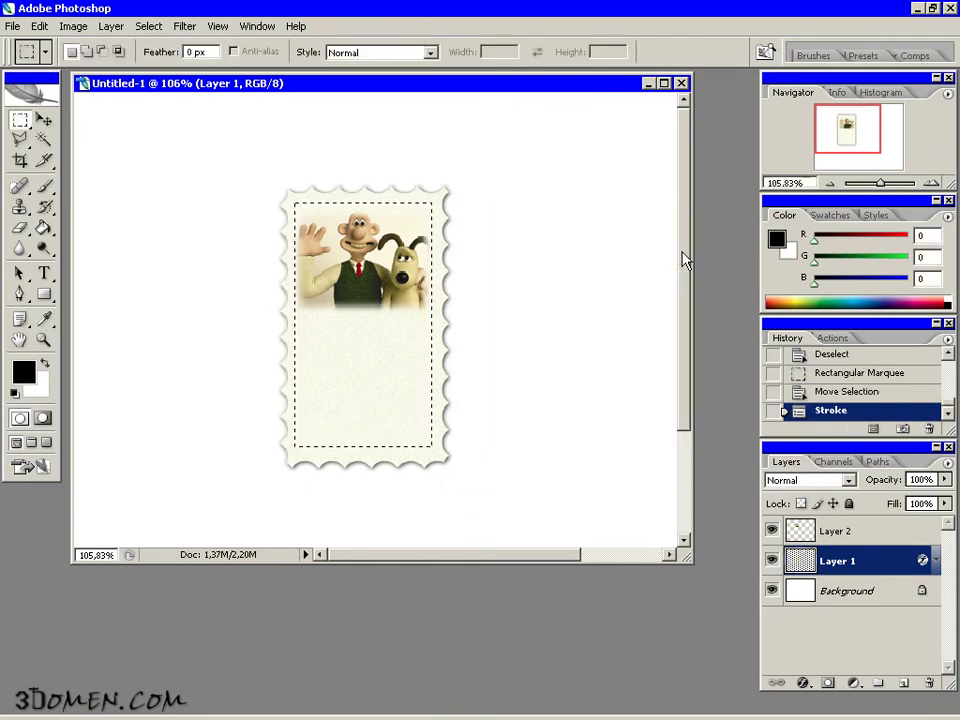
pyautogui.rightClick(423, 254)
pyautogui.click(442, 263)
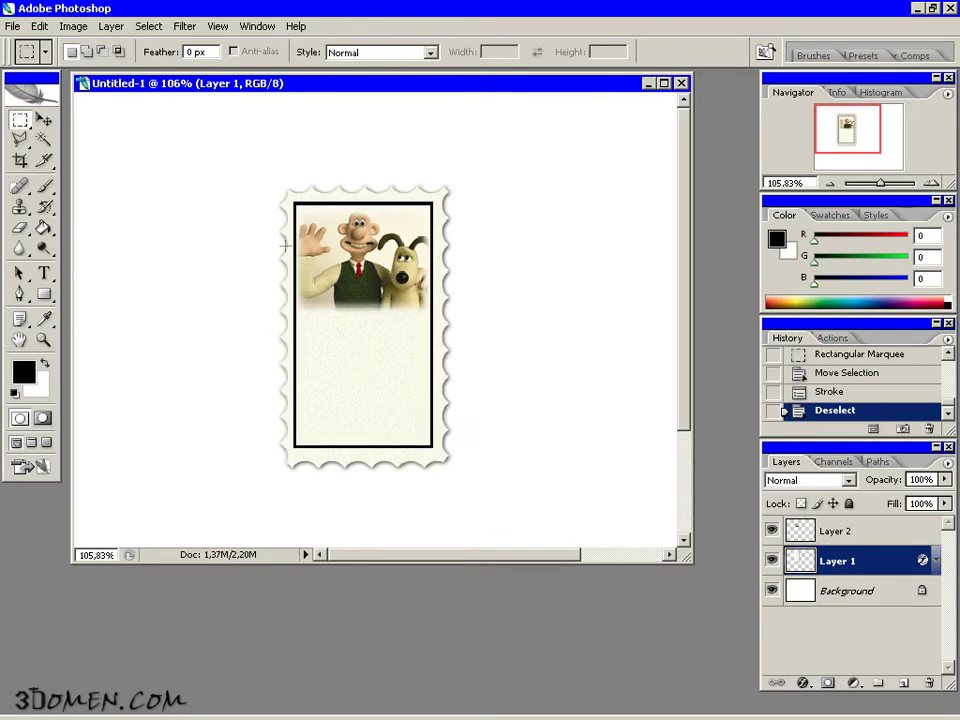
# Add the text "20c" in Arial in the stamp's empty area below the picture.
pyautogui.click(44, 274)
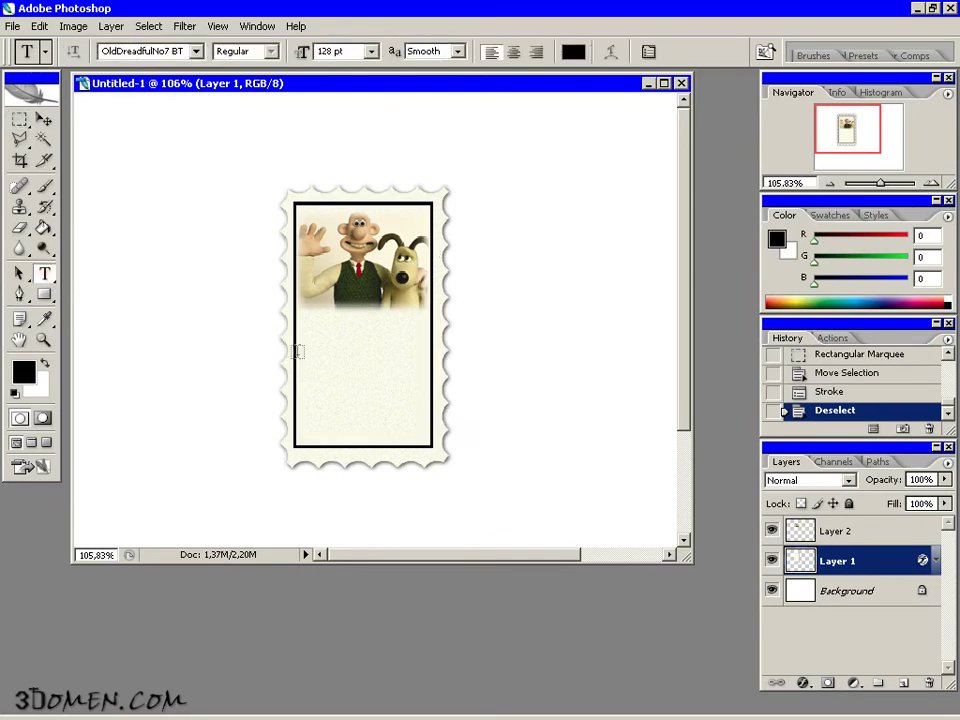
pyautogui.click(200, 53)
pyautogui.scroll(20, 205, 62)
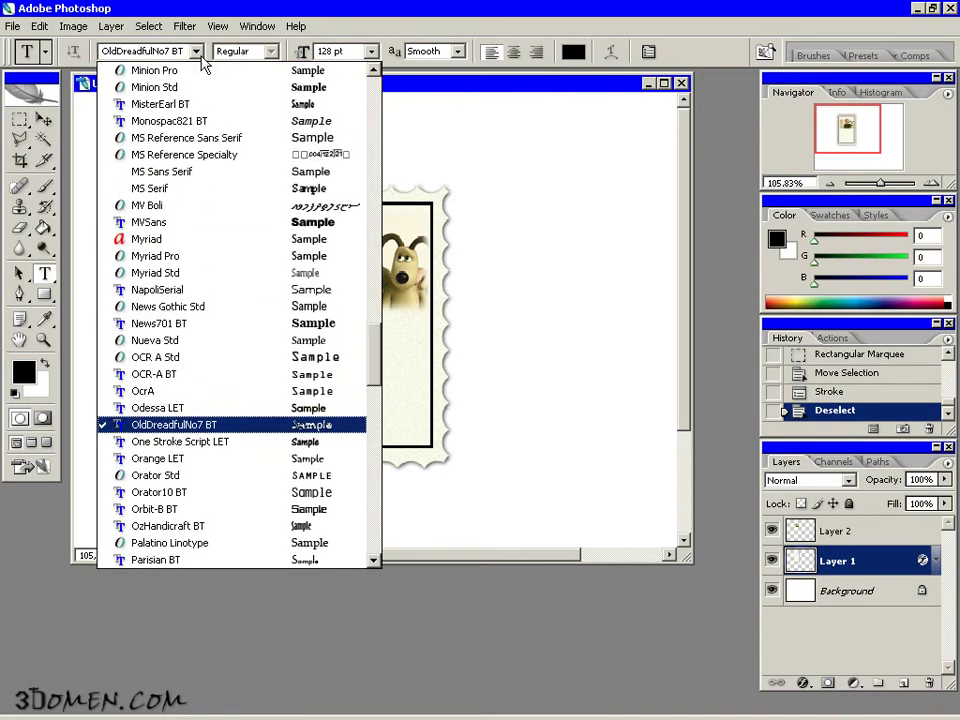
pyautogui.scroll(10, 205, 64)
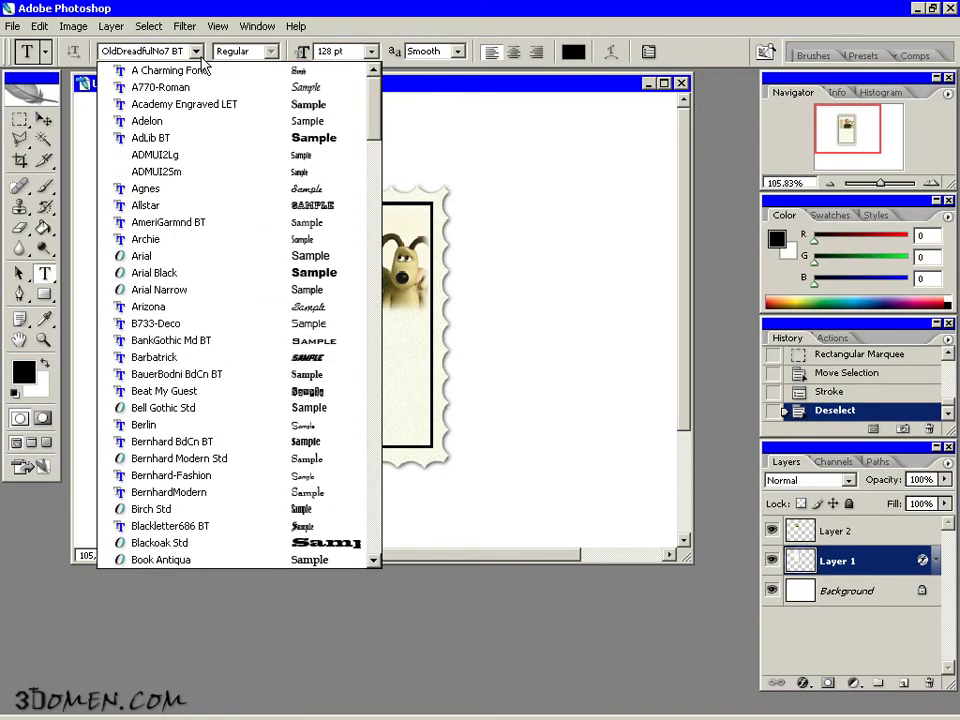
pyautogui.click(231, 256)
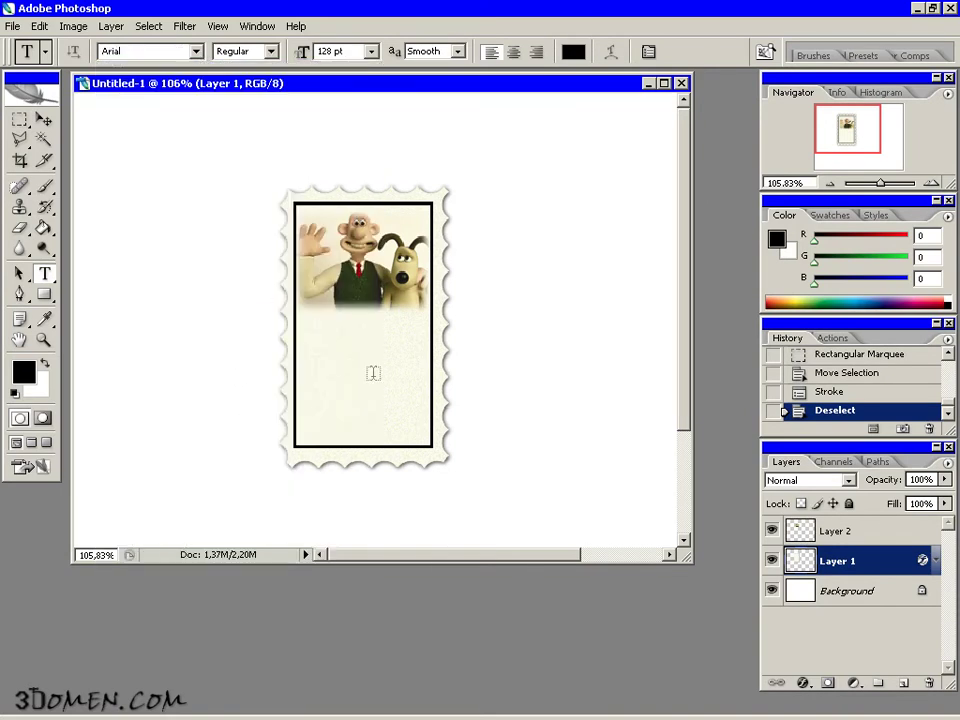
pyautogui.click(343, 398)
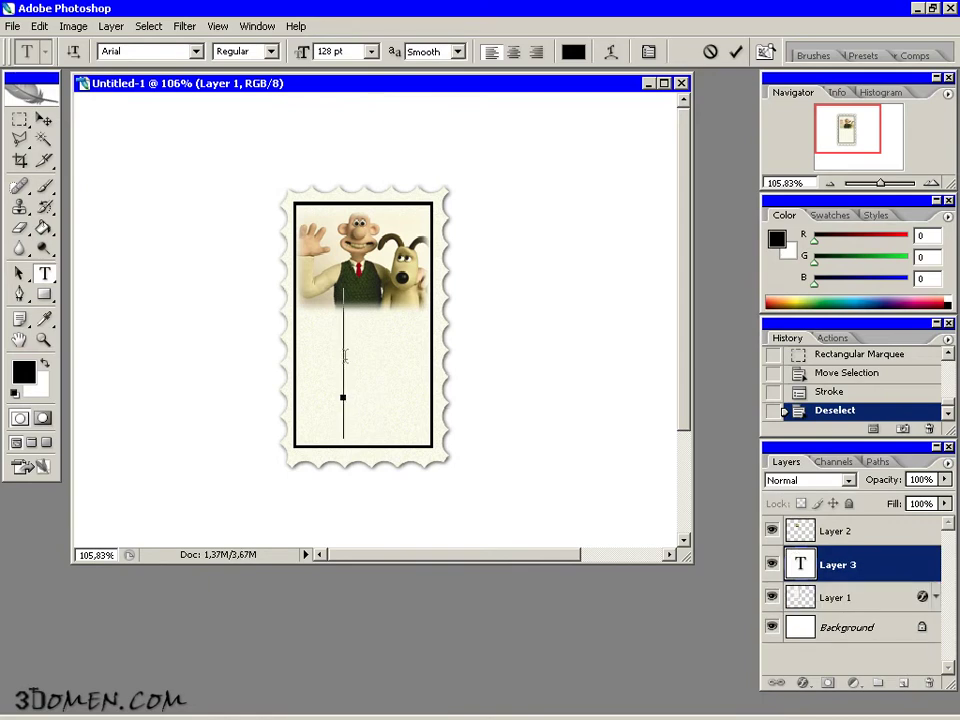
pyautogui.write('20c')
# Reduce the font size of the "20c" text to 55 pt.
pyautogui.moveTo(344, 356); pyautogui.dragTo(590, 362)
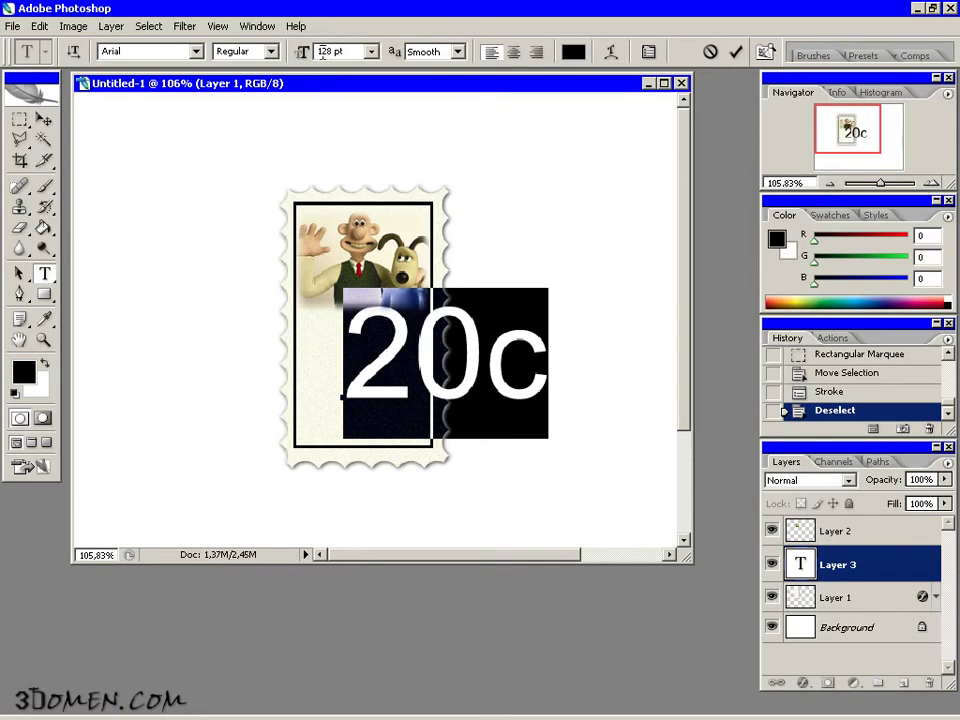
pyautogui.hotkey('shift', 'Down')
pyautogui.hotkey('shift', 'Down')
pyautogui.hotkey('shift', 'Down')
pyautogui.hotkey('shift', 'Down')
pyautogui.hotkey('shift', 'Down')
pyautogui.hotkey('shift', 'Down')
pyautogui.hotkey('shift', 'Down')
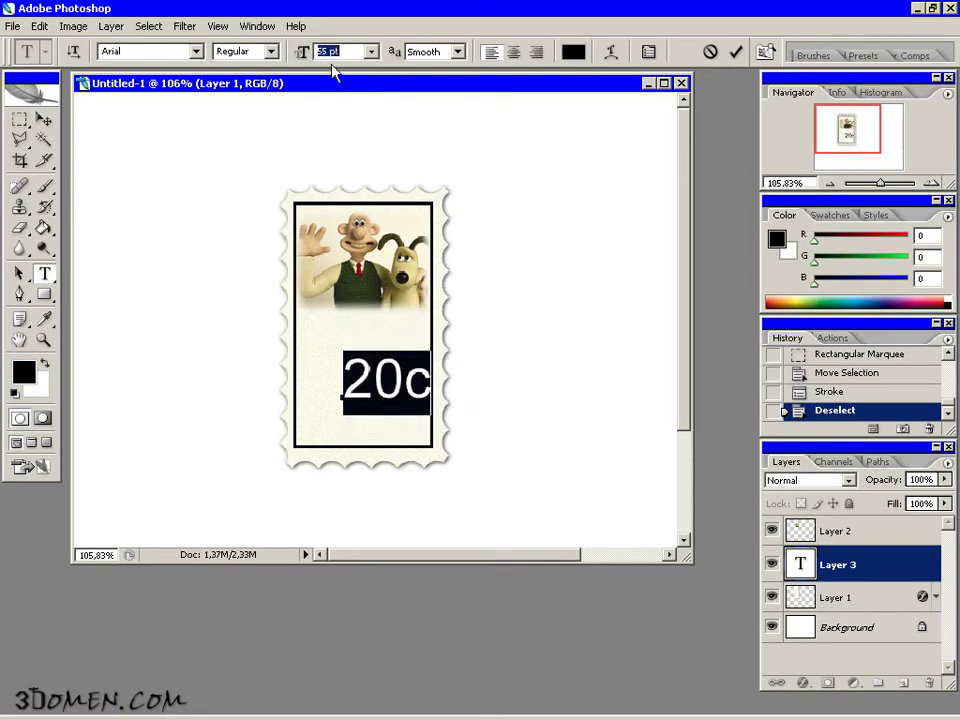
# Move the "20c" text down into the lower-right corner inside the stamp's black frame and commit the text.
pyautogui.moveTo(420, 165)
pyautogui.mouseDown()
pyautogui.moveTo(402, 171)
pyautogui.moveTo(411, 187)
pyautogui.mouseUp()
pyautogui.click(44, 119)
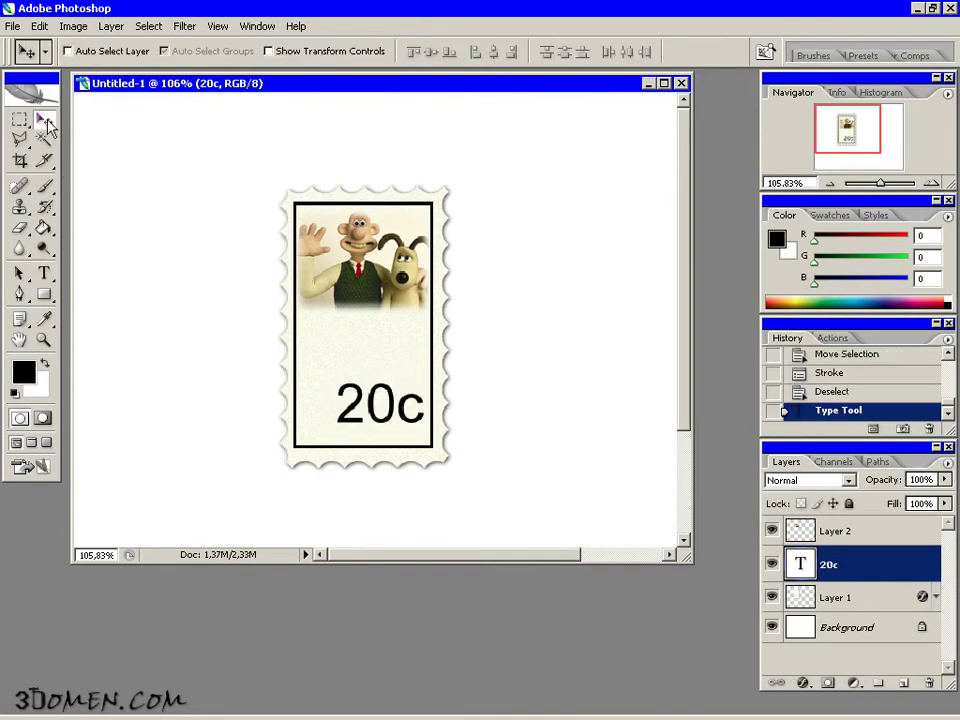
pyautogui.scroll(3, 435, 283)
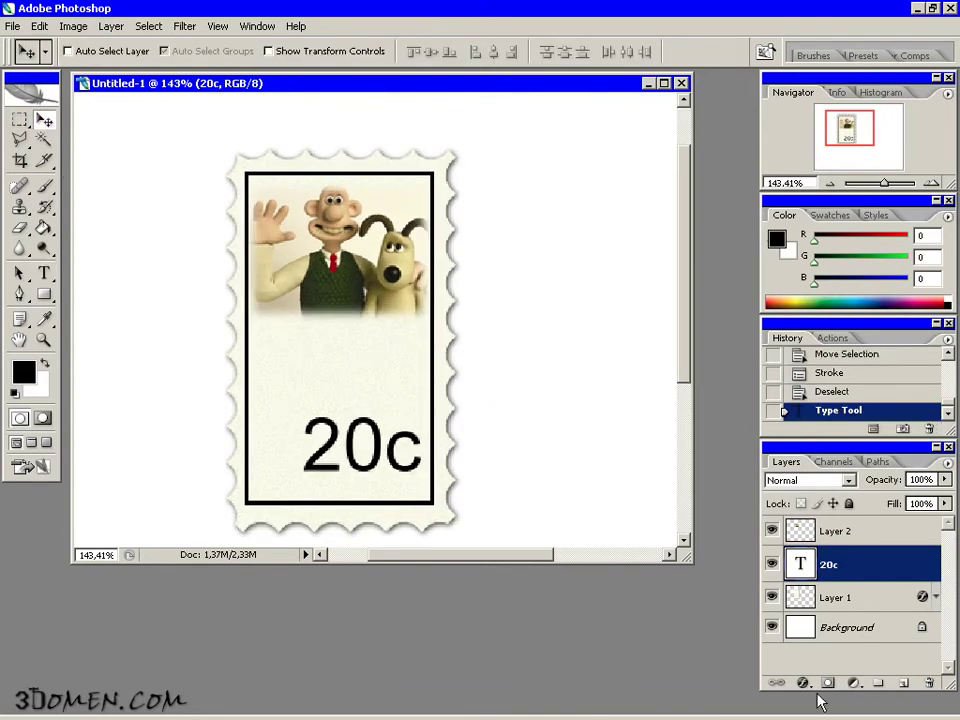
# On a new layer above the text, draw a wavy open path with the Pen tool beside the stamp's right edge.
pyautogui.click(904, 684)
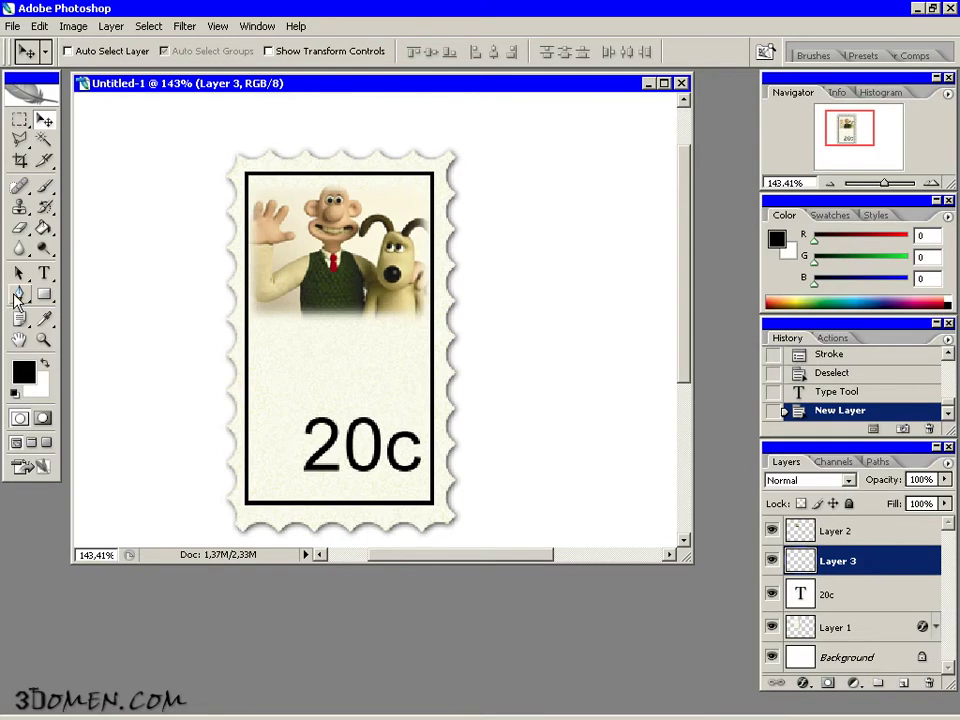
pyautogui.click(17, 295)
pyautogui.hotkey('ctrl', '0')
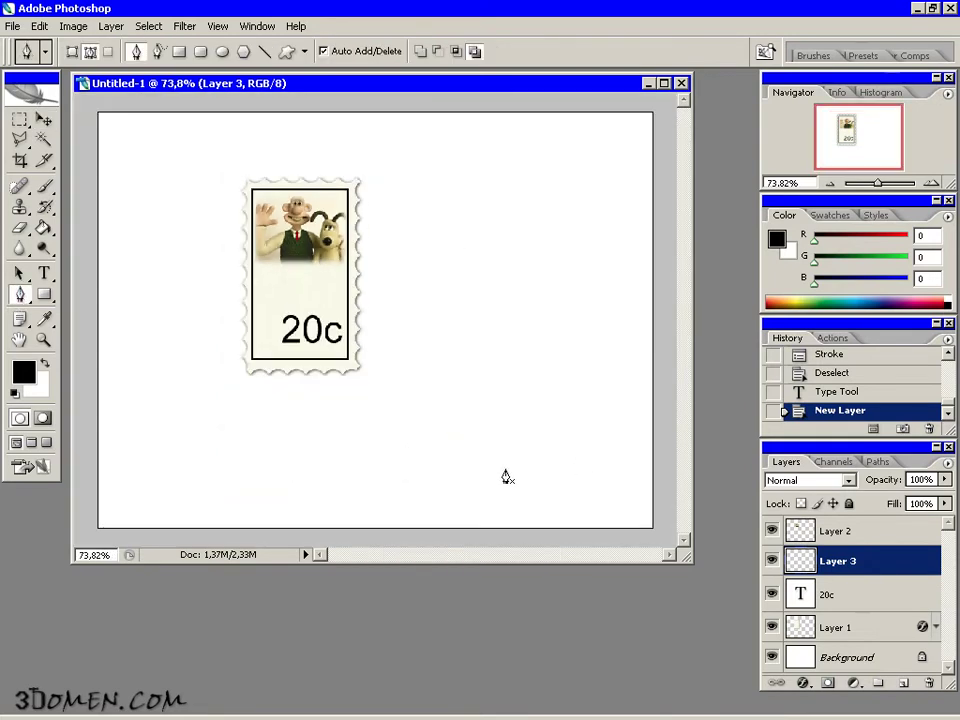
pyautogui.click(400, 331)
pyautogui.moveTo(435, 316)
pyautogui.mouseDown()
pyautogui.moveTo(470, 338)
pyautogui.moveTo(521, 318)
pyautogui.moveTo(523, 326)
pyautogui.moveTo(487, 341)
pyautogui.moveTo(423, 322)
pyautogui.mouseUp()
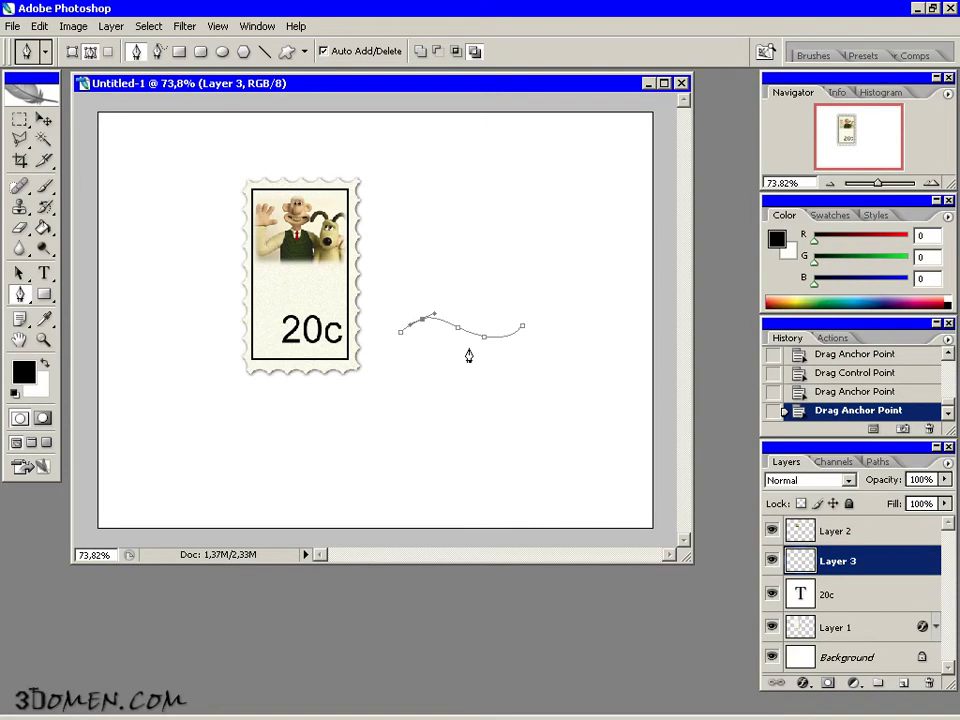
# Stroke the wavy path in black with a hard round 3 px brush, without simulated pressure.
pyautogui.click(44, 186)
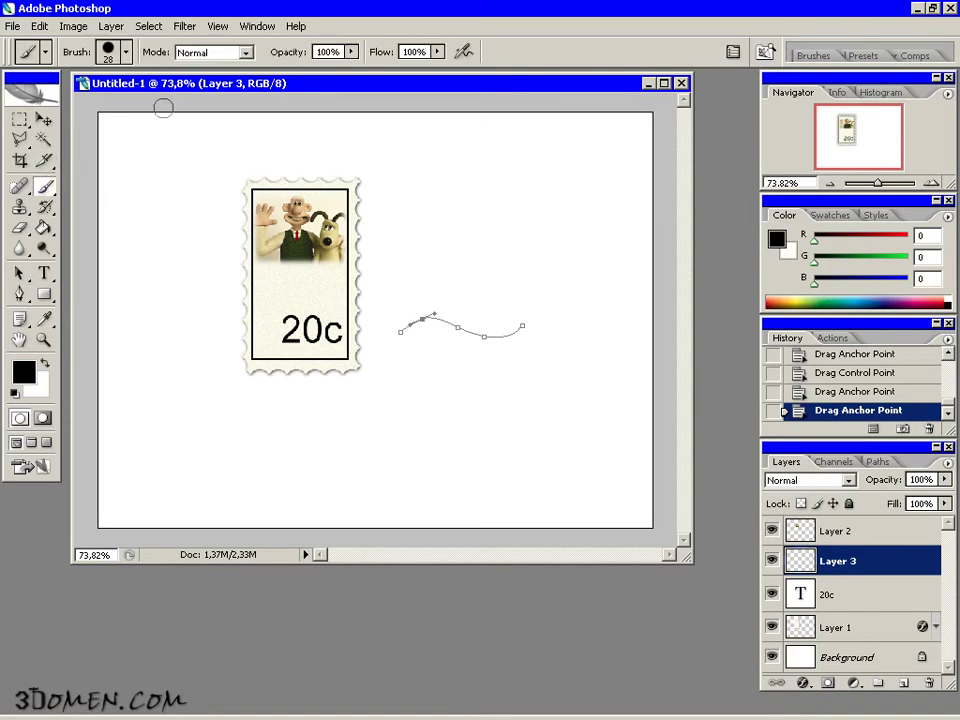
pyautogui.click(126, 54)
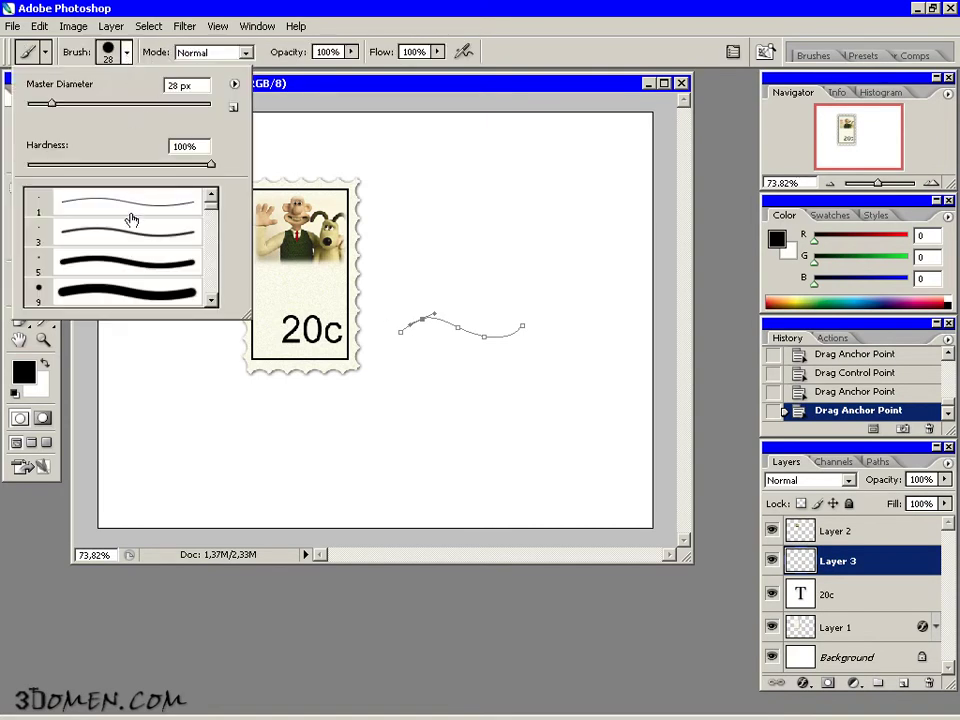
pyautogui.click(75, 237)
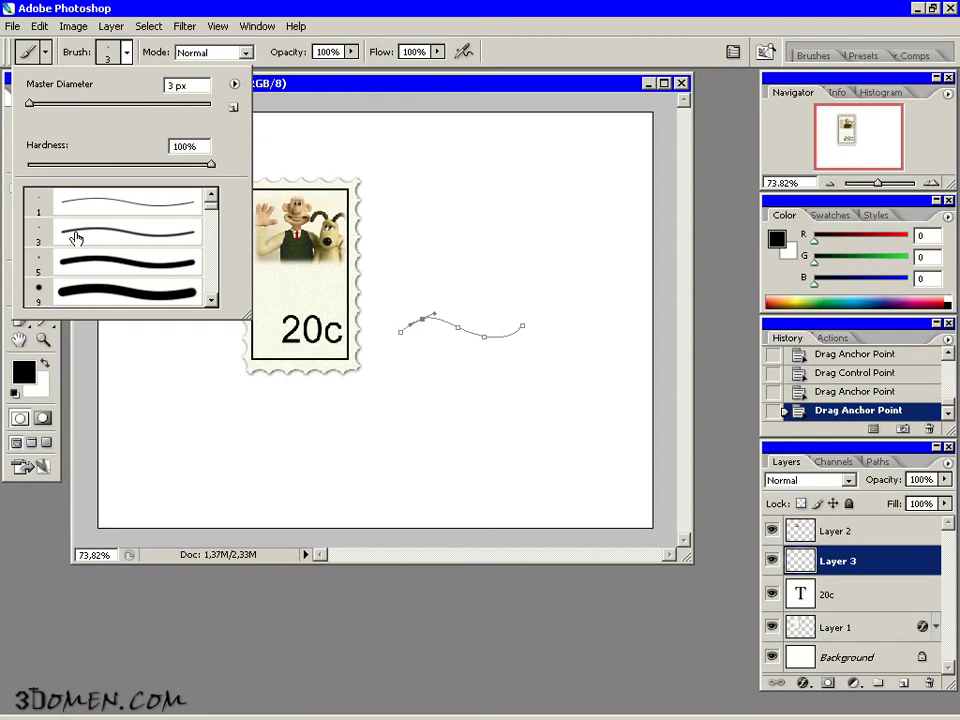
pyautogui.click(250, 8)
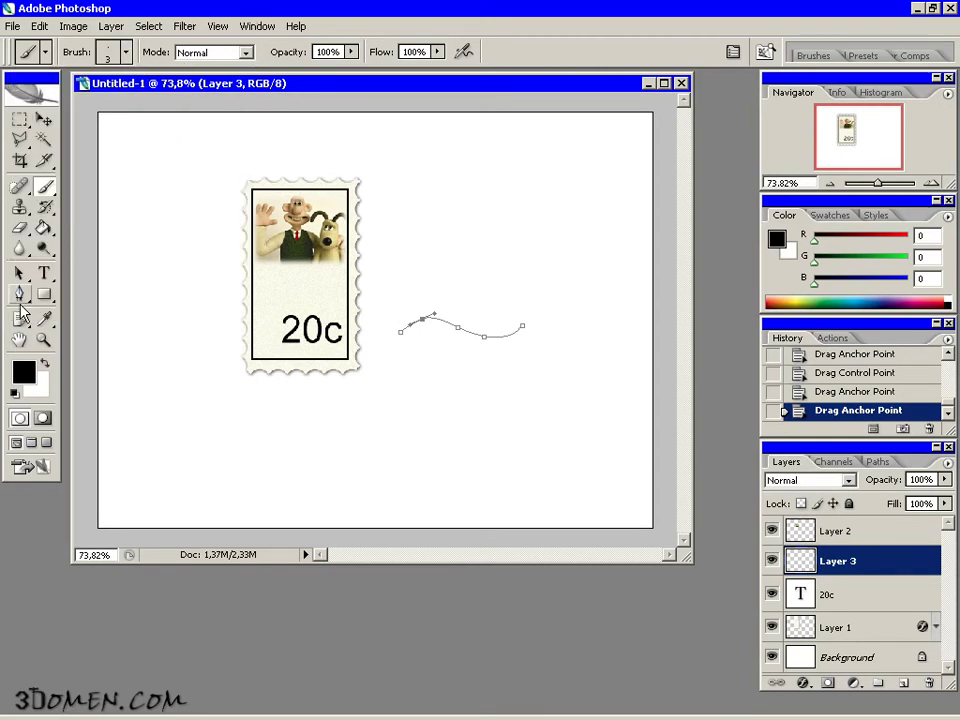
pyautogui.click(19, 294)
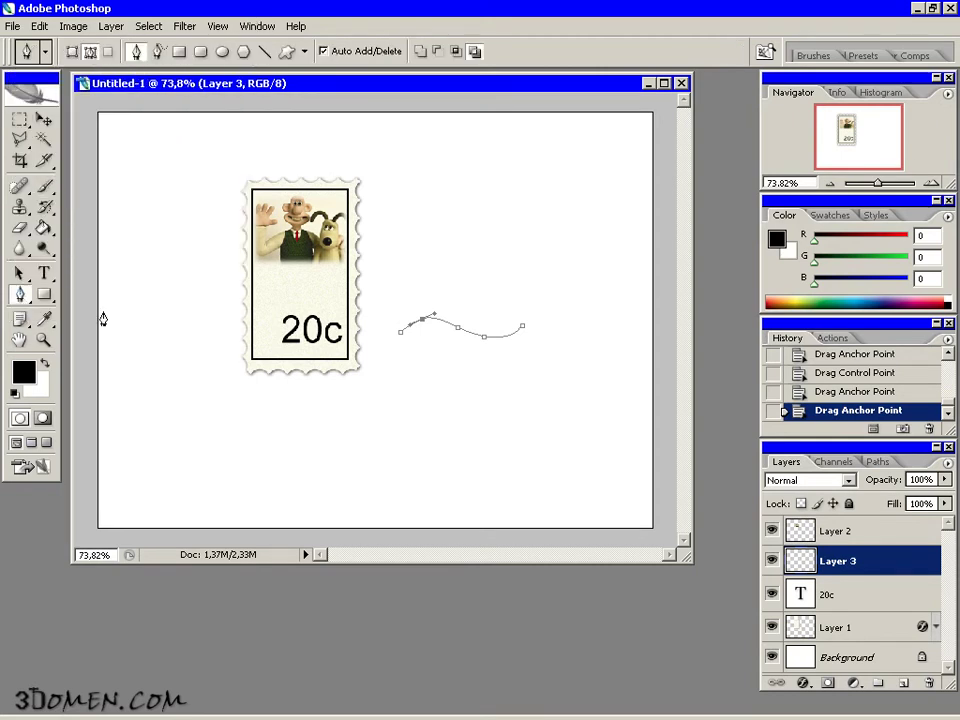
pyautogui.rightClick(422, 350)
pyautogui.click(497, 453)
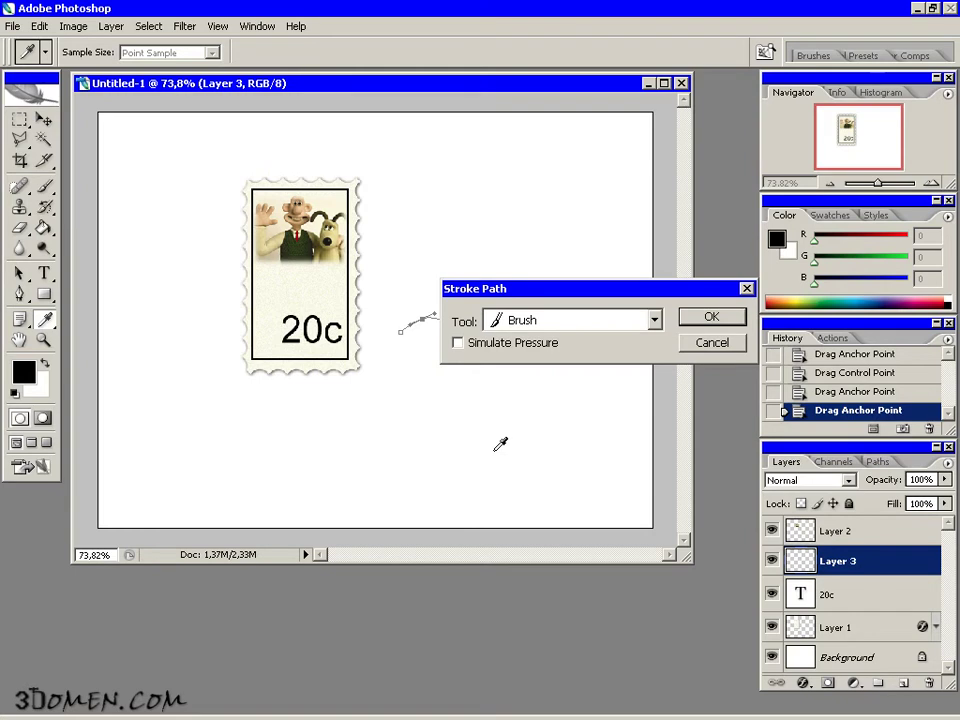
pyautogui.click(708, 318)
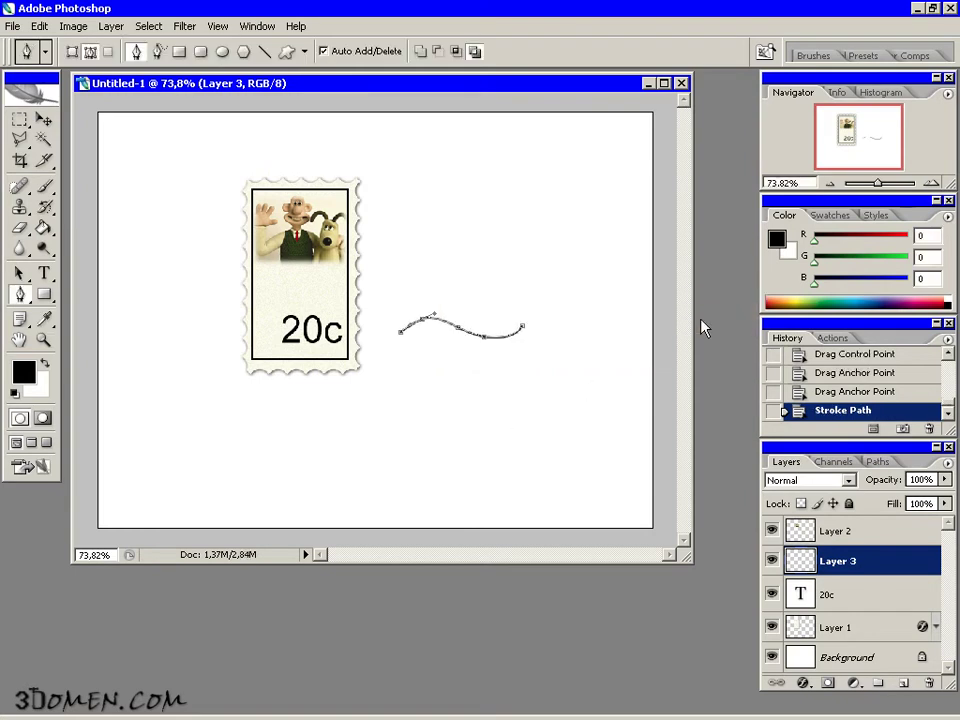
# Delete the wavy work path, leaving only its painted stroke.
pyautogui.scroll(2, 491, 336)
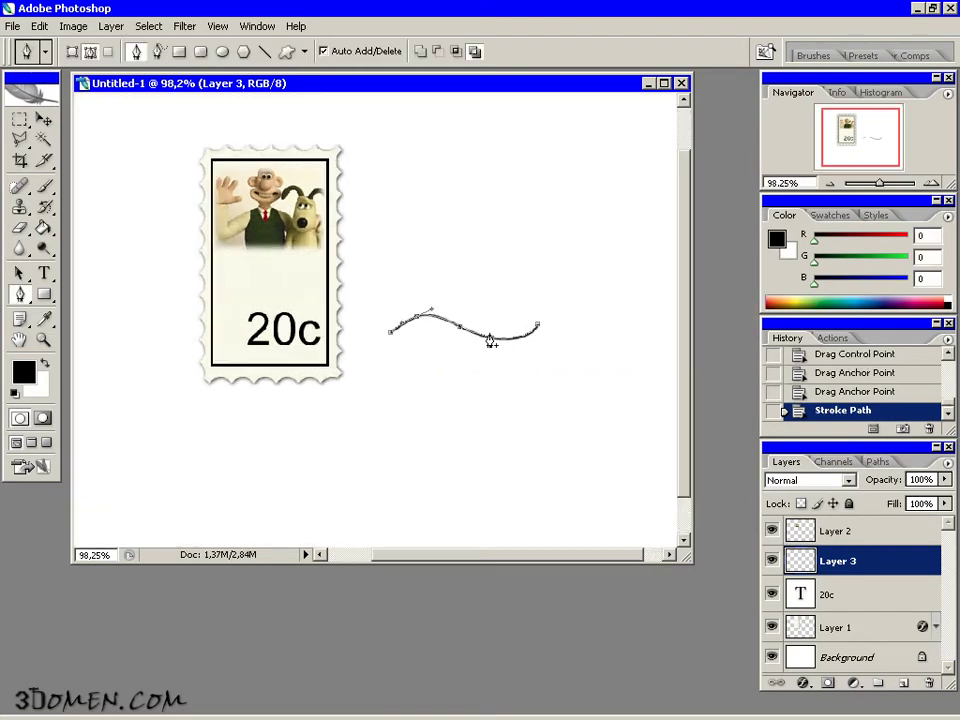
pyautogui.press('Delete')
pyautogui.press('Delete')
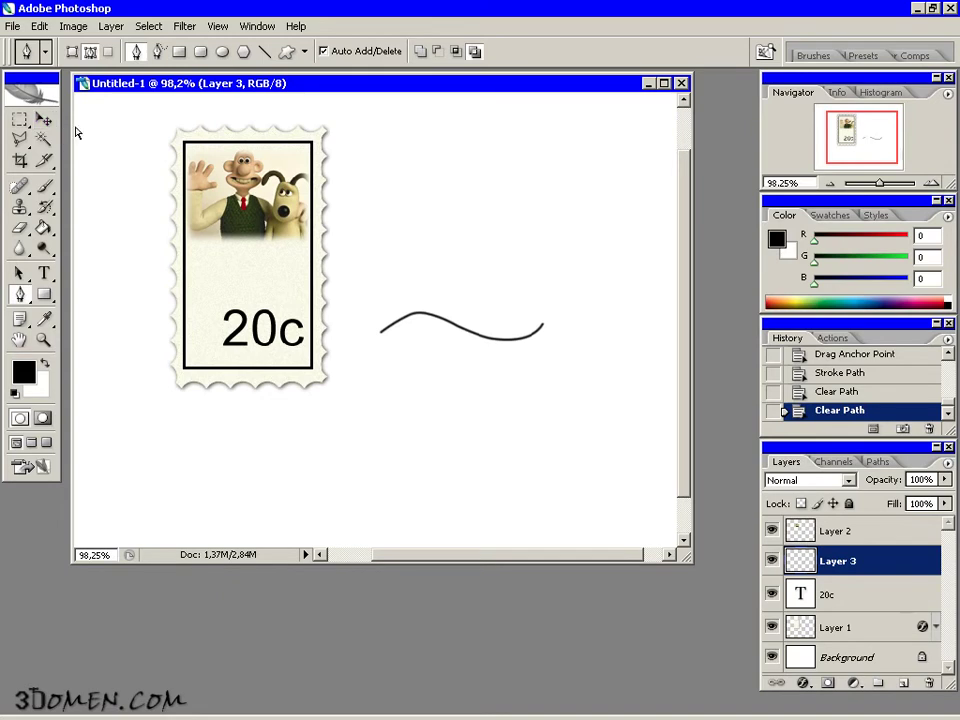
# Duplicate the wavy line's layer twice and place each copy below the previous one to form three stacked waves.
pyautogui.hotkey('ctrl', 'j')
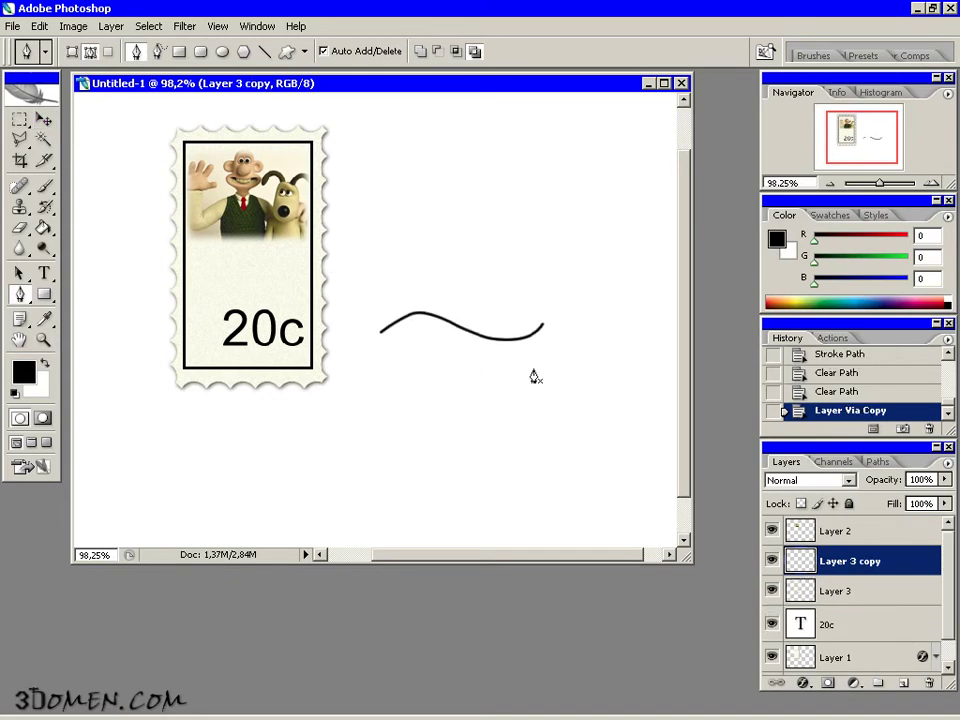
pyautogui.click(44, 119)
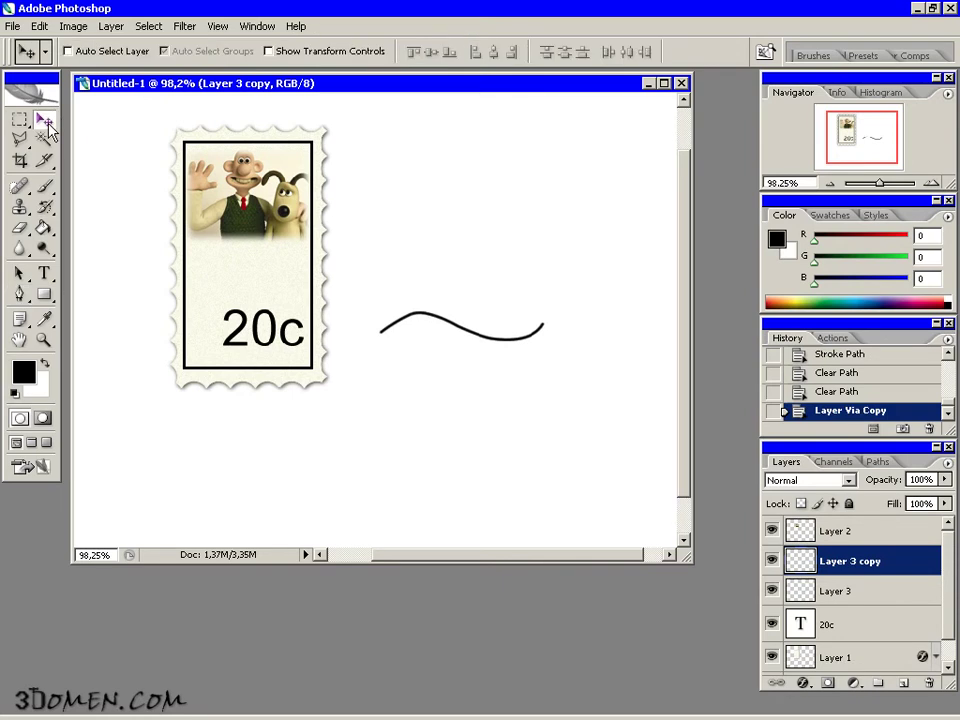
pyautogui.moveTo(458, 335)
pyautogui.mouseDown()
pyautogui.moveTo(458, 370)
pyautogui.moveTo(482, 425)
pyautogui.mouseUp()
pyautogui.hotkey('ctrl', 'j')
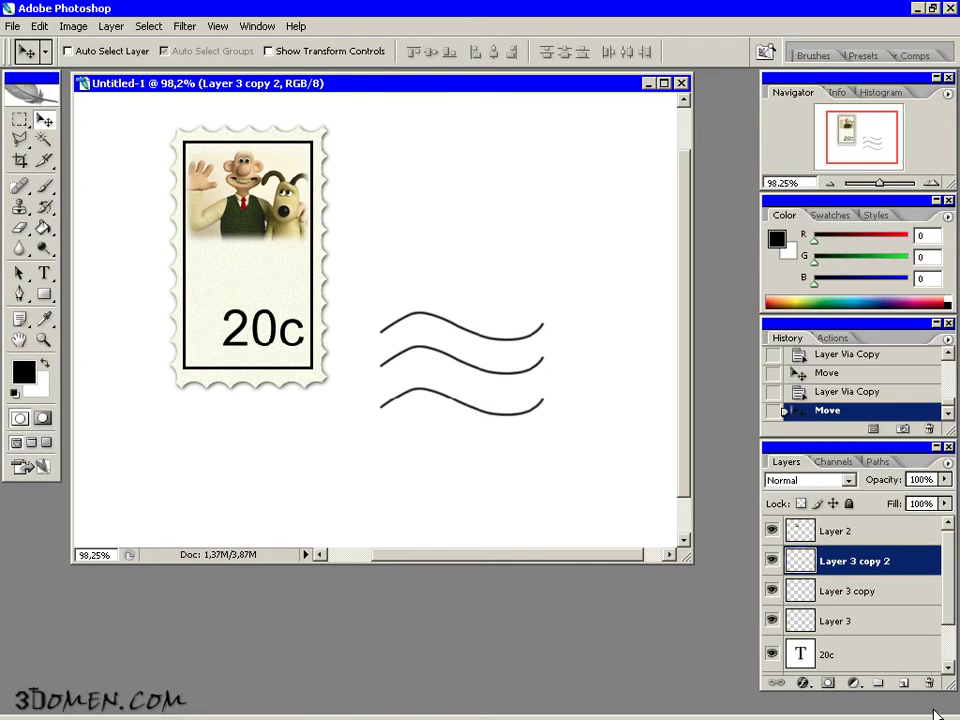
# Merge the three wavy-line layers into one and move the waves over the stamp's lower-right edge.
pyautogui.keyDown('shift'); pyautogui.click(857, 622); pyautogui.keyUp('shift')
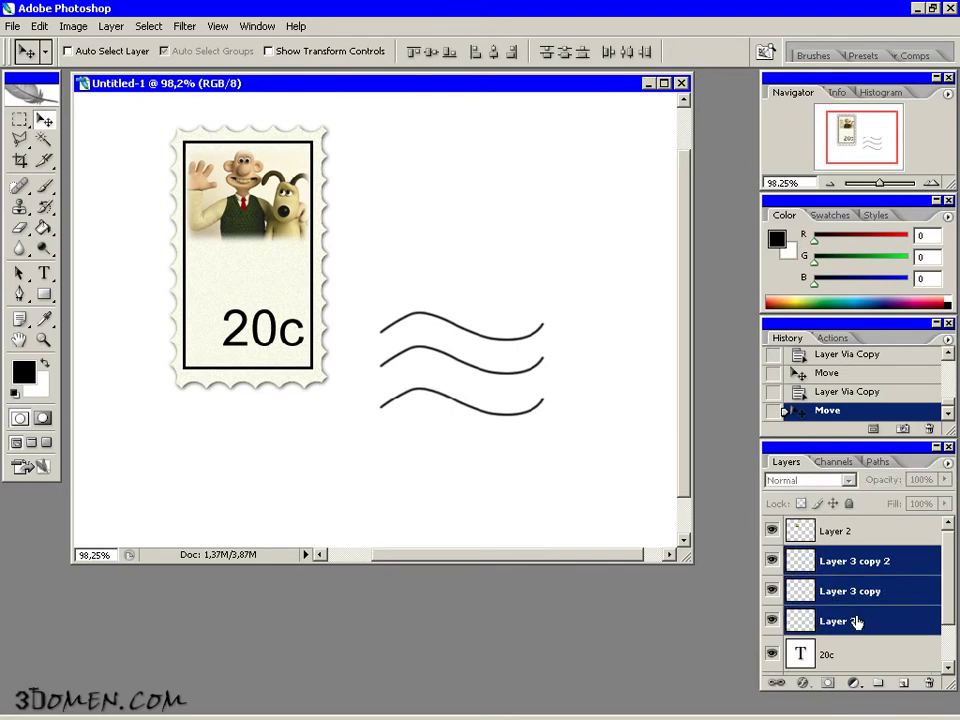
pyautogui.rightClick(857, 622)
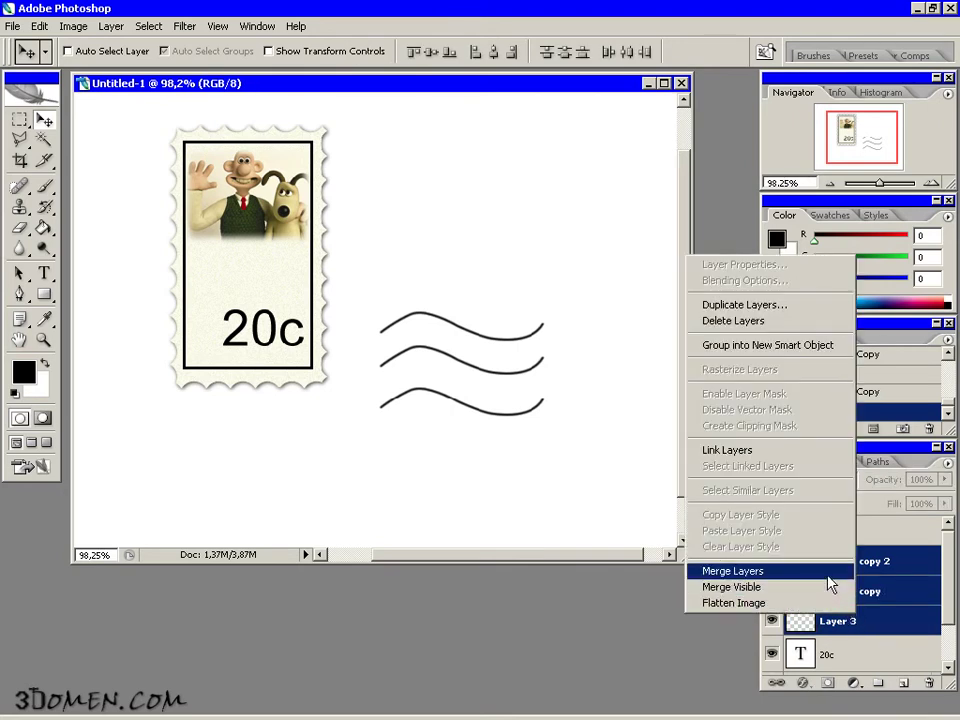
pyautogui.click(830, 580)
pyautogui.moveTo(453, 314)
pyautogui.mouseDown()
pyautogui.moveTo(433, 318)
pyautogui.moveTo(372, 274)
pyautogui.moveTo(287, 272)
pyautogui.moveTo(337, 278)
pyautogui.moveTo(347, 267)
pyautogui.mouseUp()
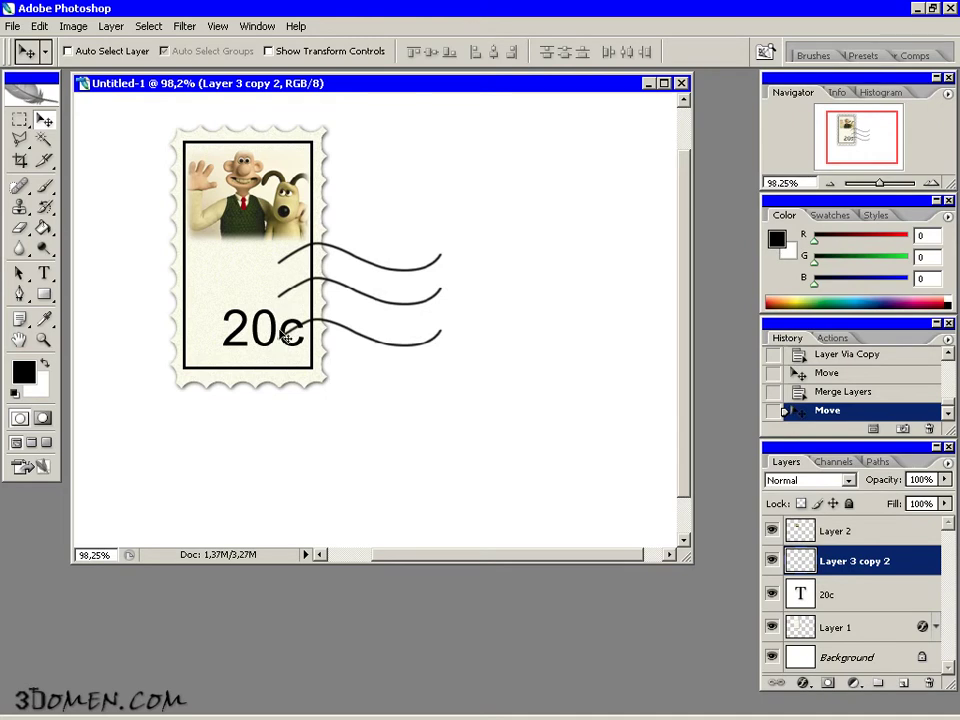
# Fade the right ends of the three wavy lines with a soft 133 px Eraser.
pyautogui.click(19, 228)
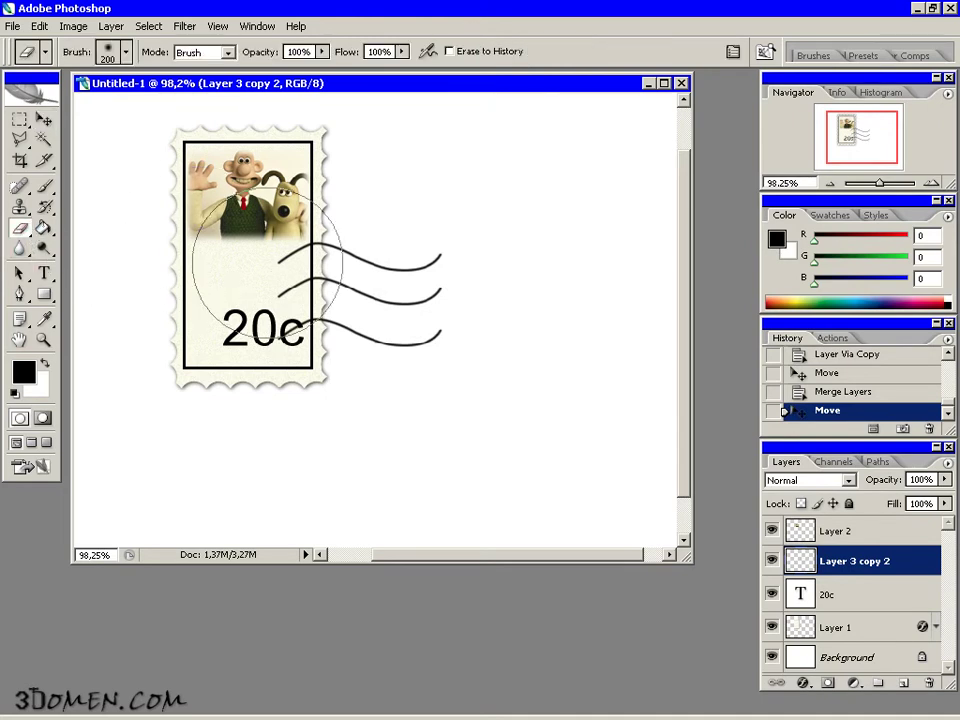
pyautogui.rightClick(440, 325)
pyautogui.moveTo(499, 318); pyautogui.dragTo(490, 318)
pyautogui.press('Return')
pyautogui.moveTo(415, 250); pyautogui.dragTo(436, 265)
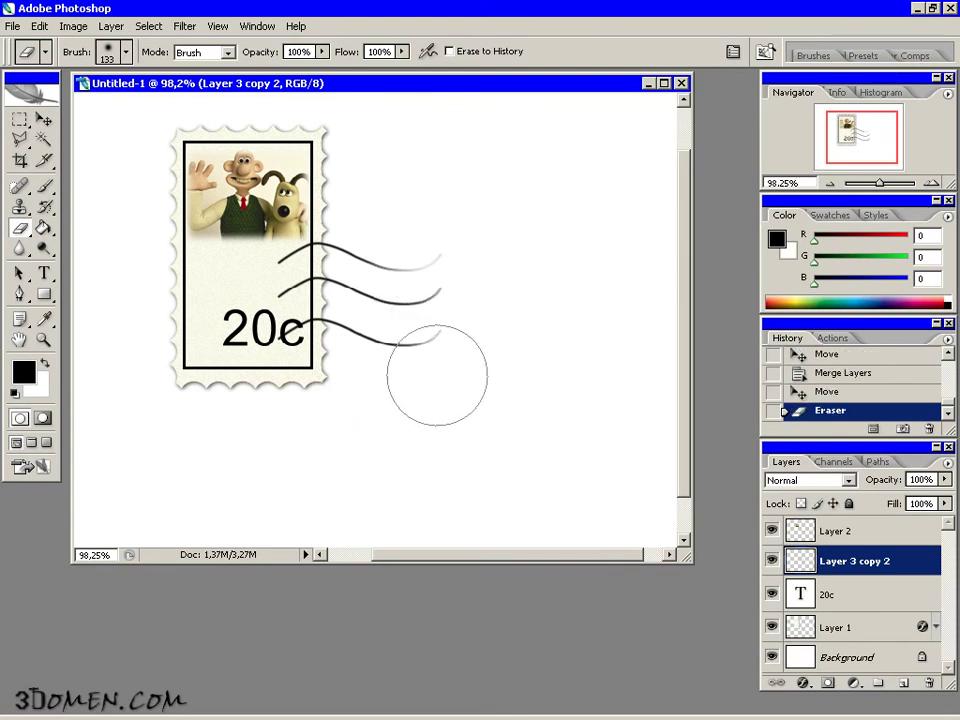
pyautogui.moveTo(514, 364); pyautogui.dragTo(555, 349)
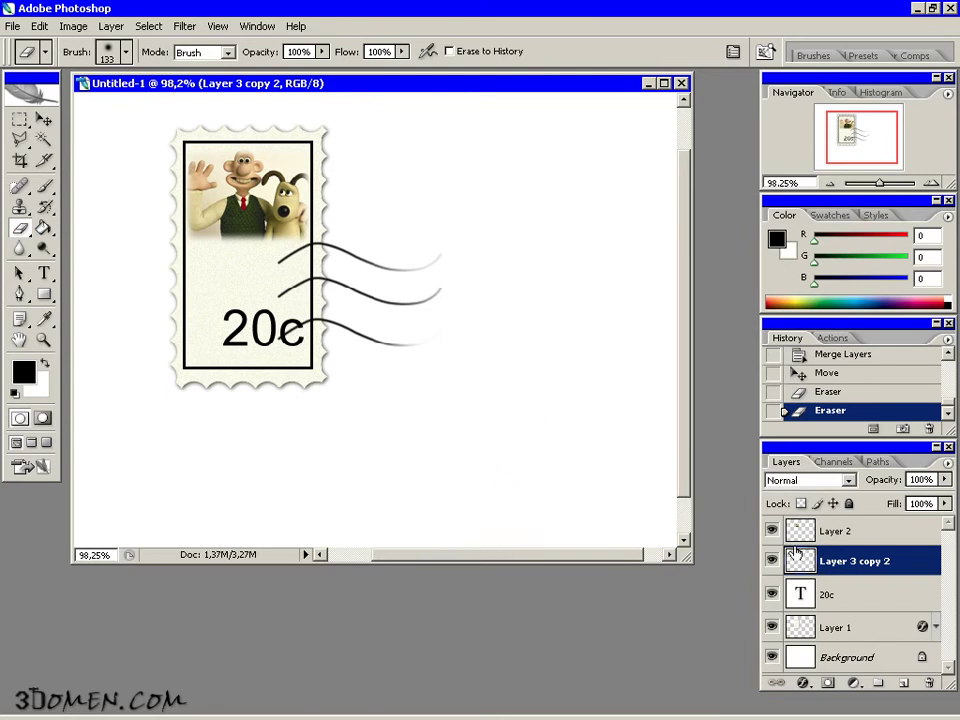
# Add a new layer above Layer 2 and make a circular marquee selection overlapping the stamp's lower-left corner.
pyautogui.click(876, 531)
pyautogui.click(906, 684)
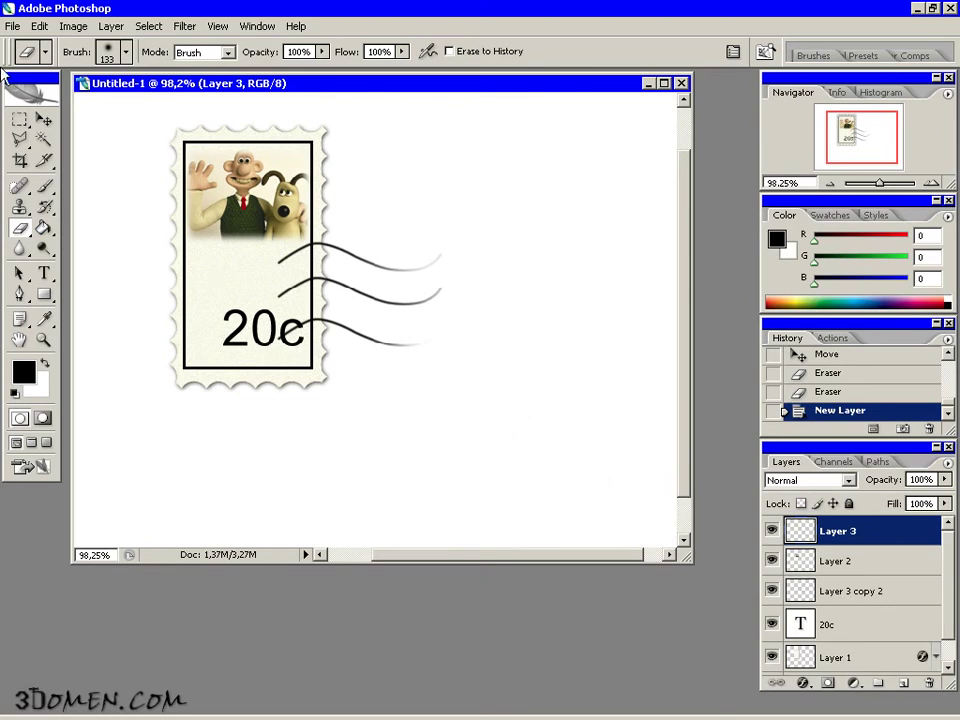
pyautogui.click(22, 120)
pyautogui.moveTo(27, 127); pyautogui.dragTo(80, 136)
pyautogui.scroll(-2, 318, 313)
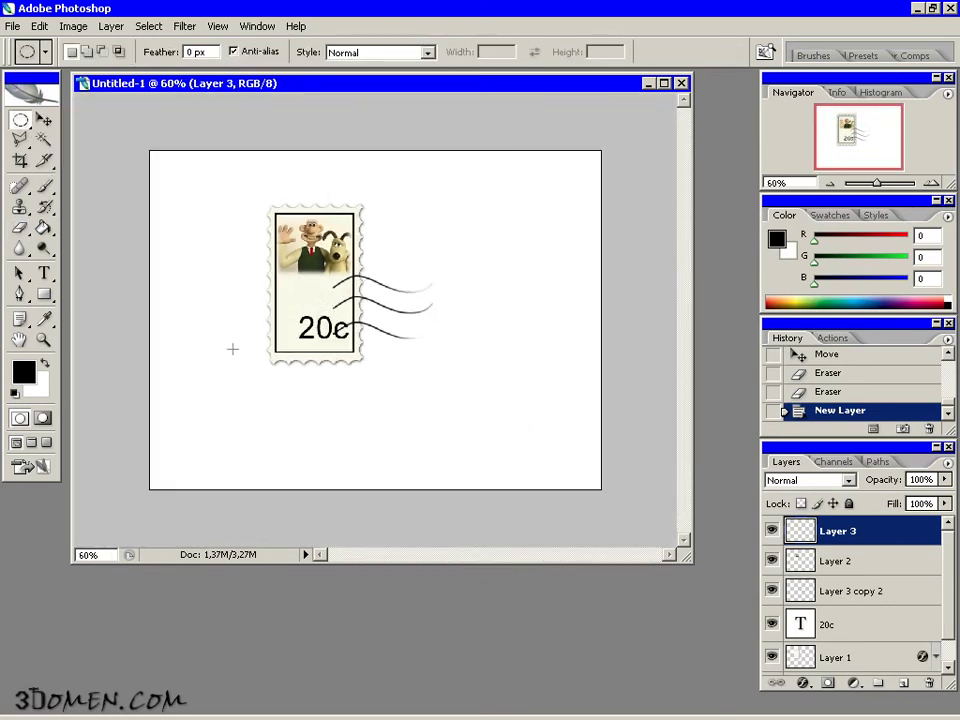
pyautogui.moveTo(229, 339); pyautogui.dragTo(278, 376)
pyautogui.scroll(2, 278, 376)
# Outline the circular selection with a 3 px black centered stroke in Normal mode at 100% opacity.
pyautogui.rightClick(186, 370)
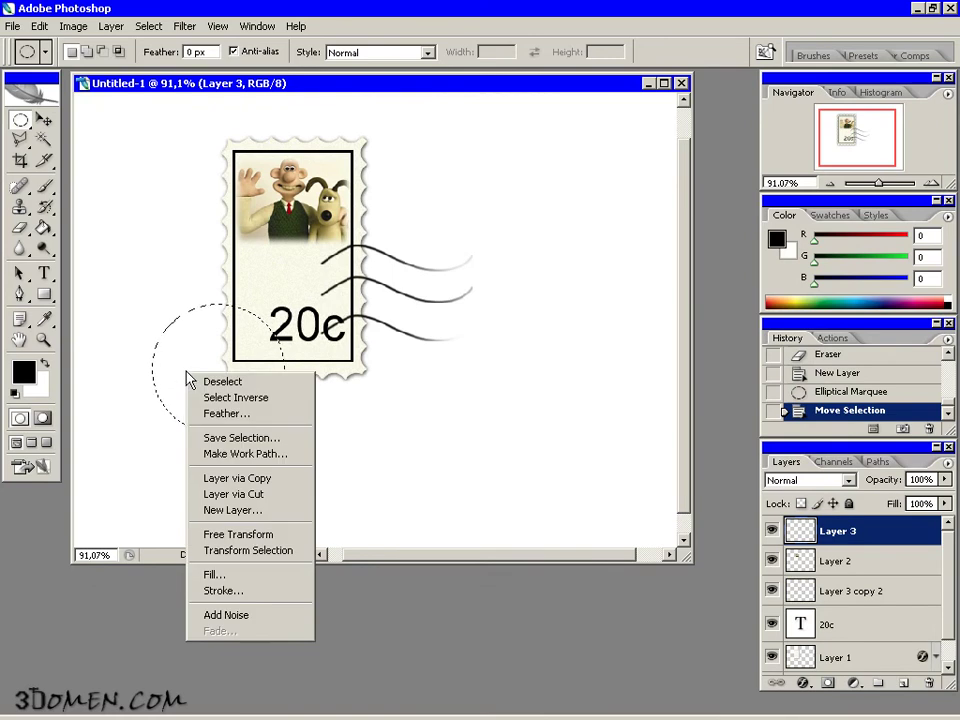
pyautogui.click(288, 591)
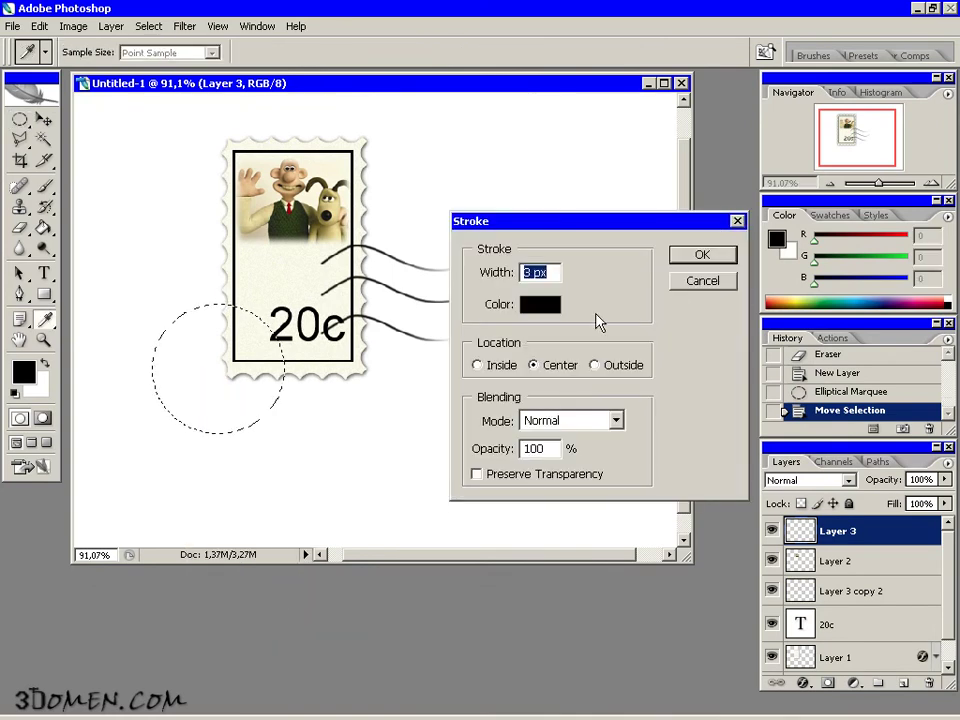
pyautogui.click(701, 256)
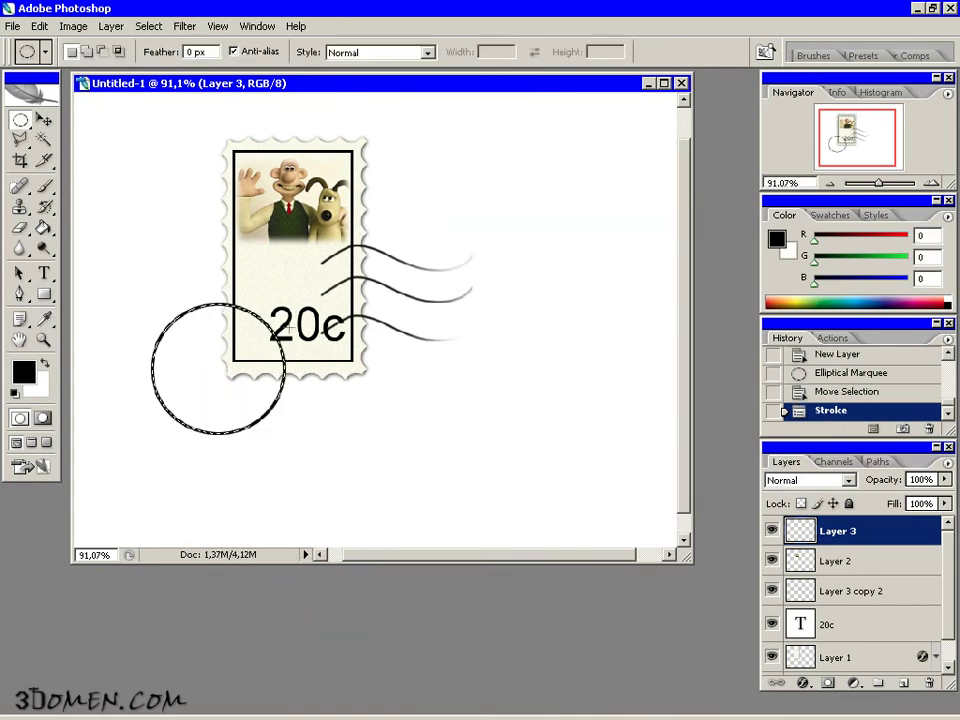
# Scale the circular selection proportionally to 85% around its center with Transform Selection and apply it.
pyautogui.rightClick(220, 333)
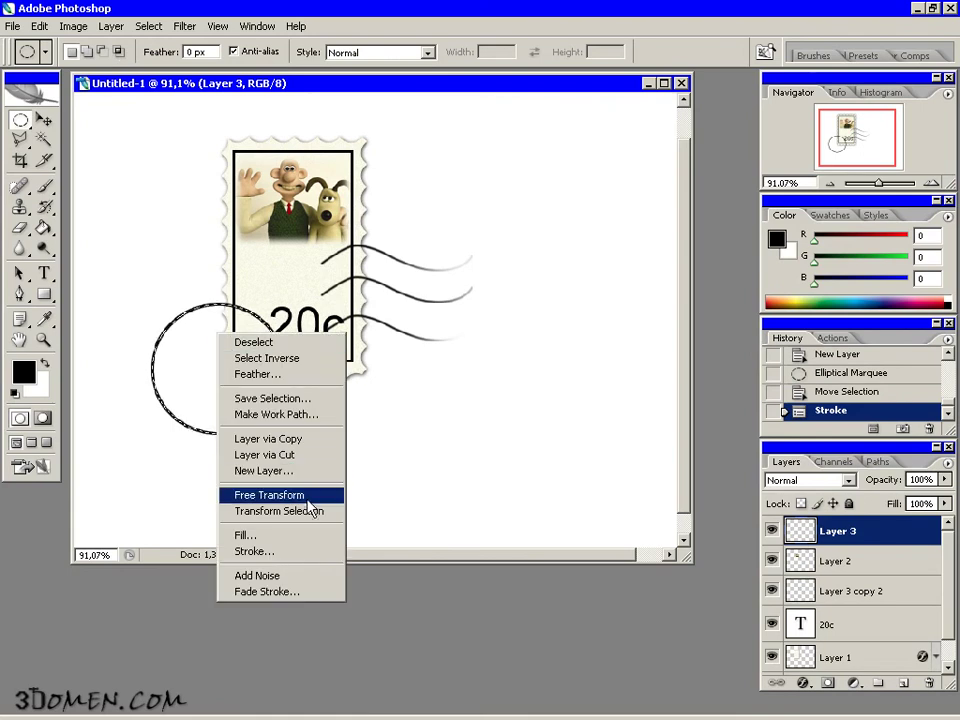
pyautogui.click(312, 511)
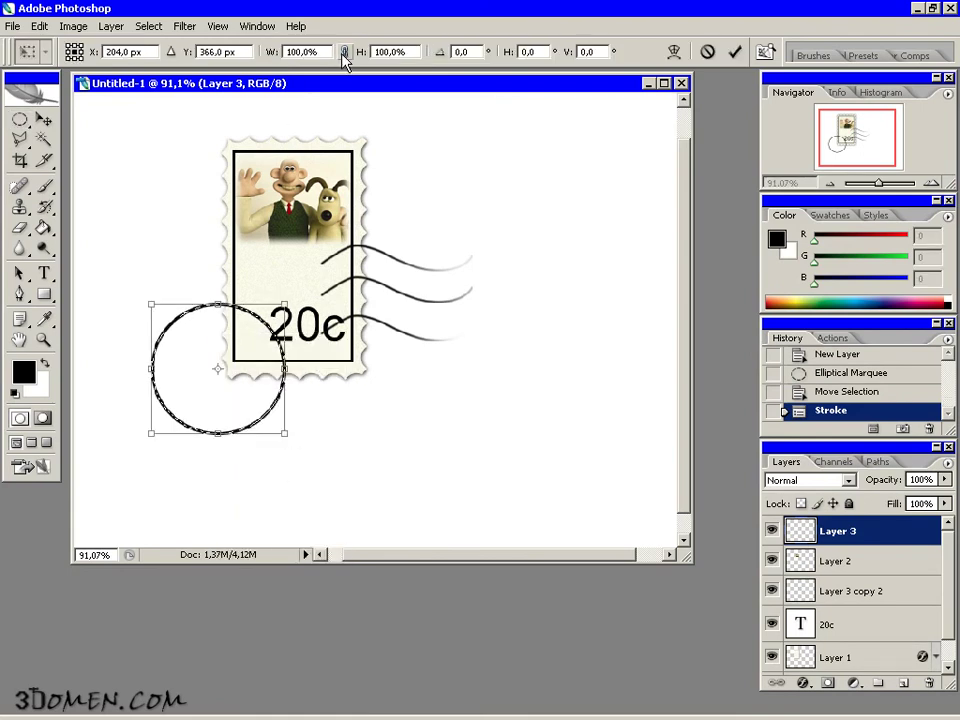
pyautogui.doubleClick(305, 52)
pyautogui.write('88')
pyautogui.press('Return')
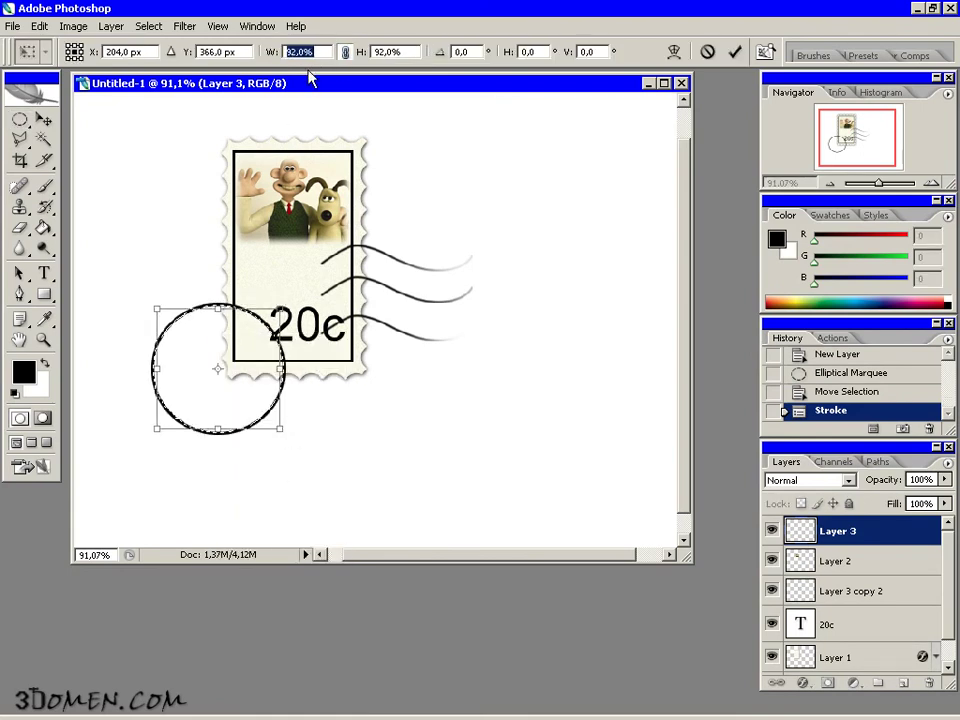
pyautogui.write('85')
pyautogui.press('Return')
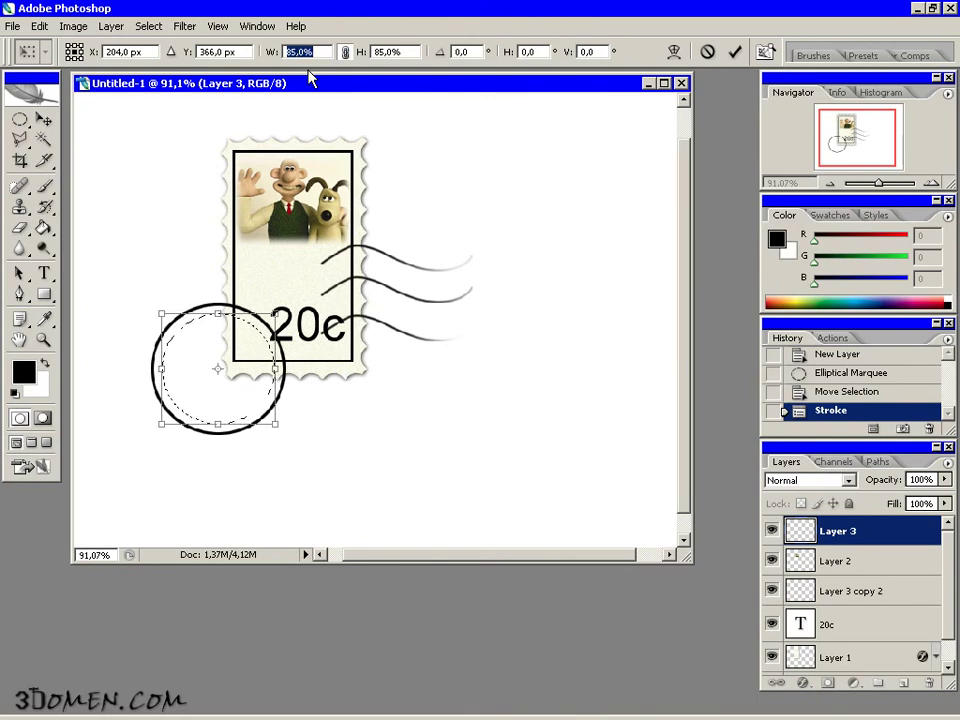
pyautogui.click(19, 119)
pyautogui.click(422, 275)
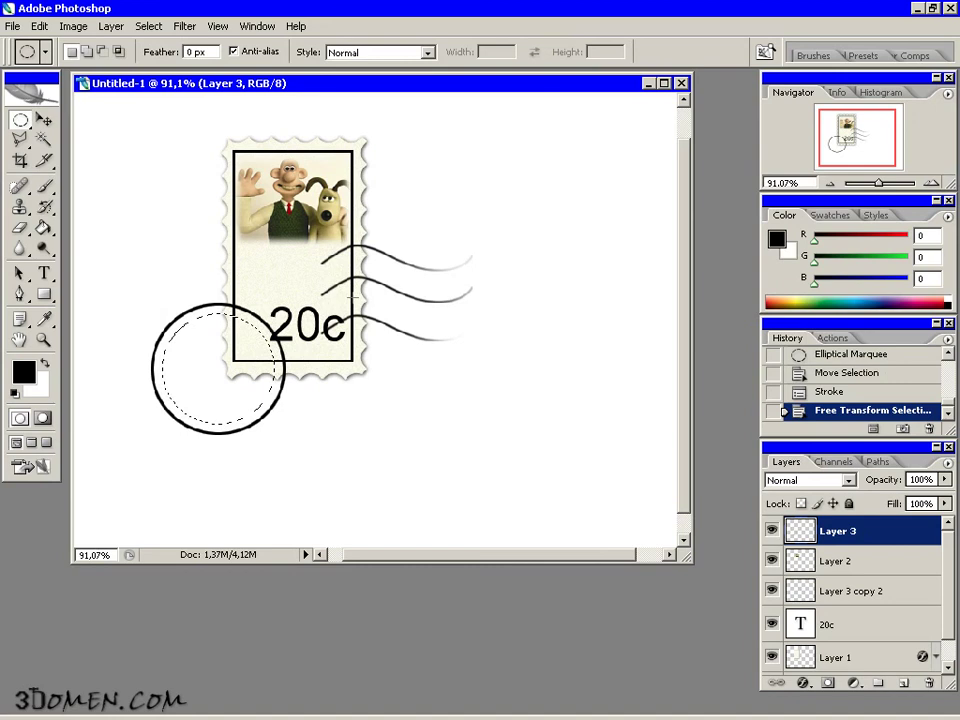
# Stroke the reduced circular selection with a 3 px black centered line to form the postmark's inner ring.
pyautogui.rightClick(216, 346)
pyautogui.click(317, 564)
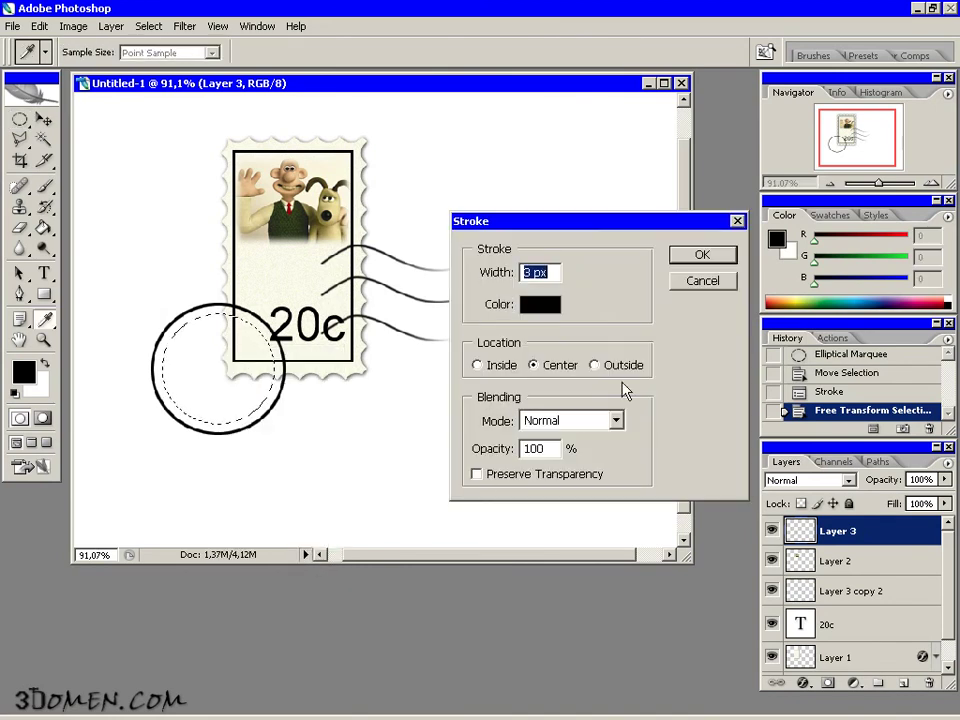
pyautogui.click(703, 257)
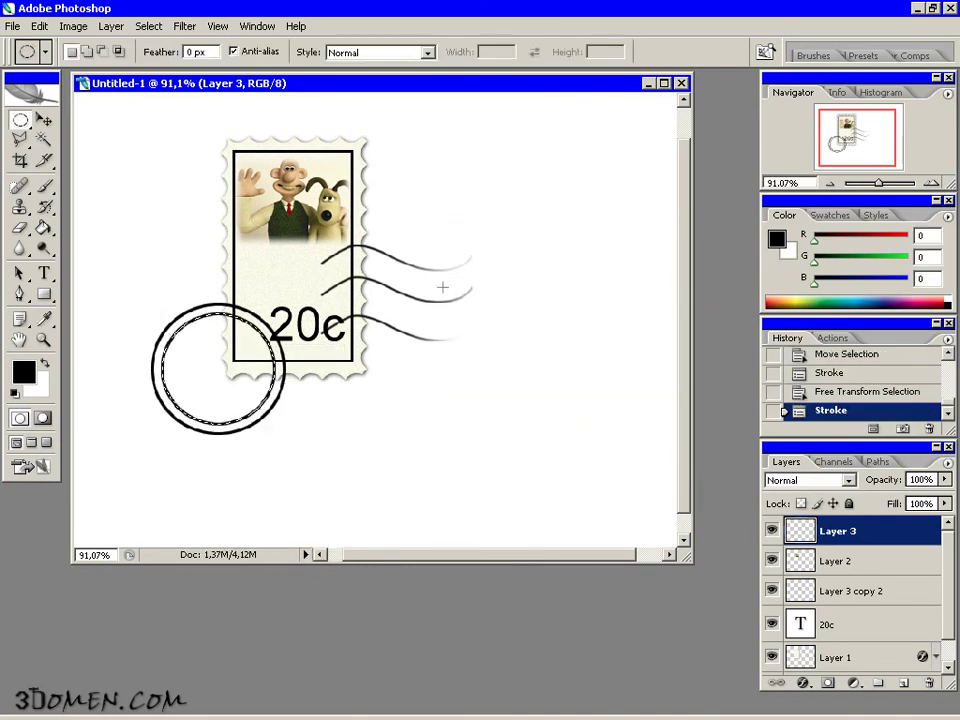
# Clear the circular selection and add the text "2D" inside the postmark's inner ring.
pyautogui.rightClick(195, 265)
pyautogui.click(230, 273)
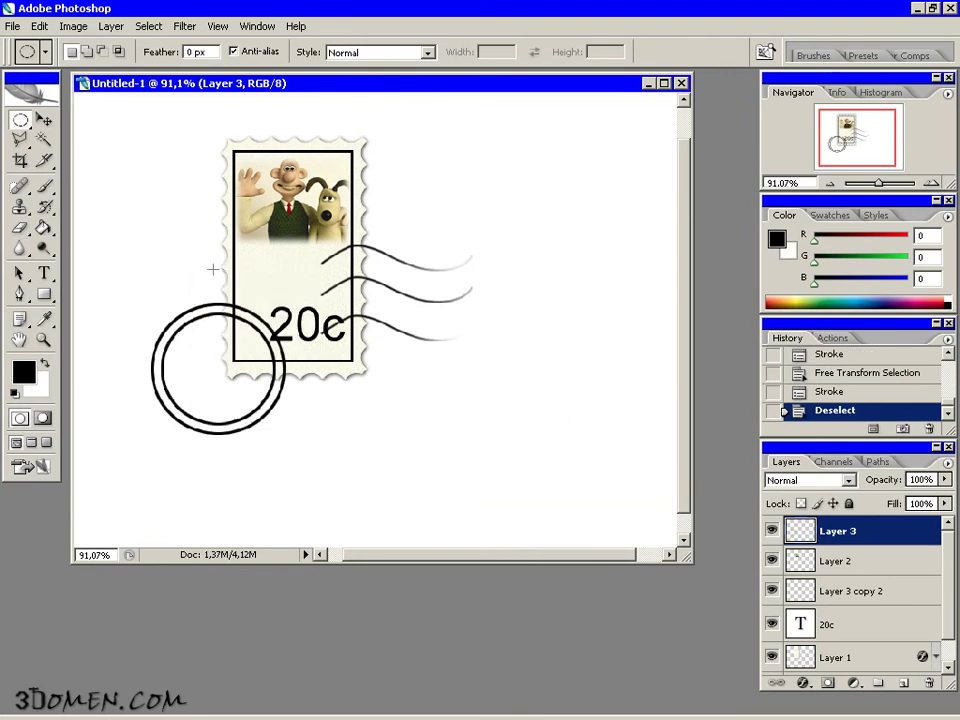
pyautogui.click(44, 273)
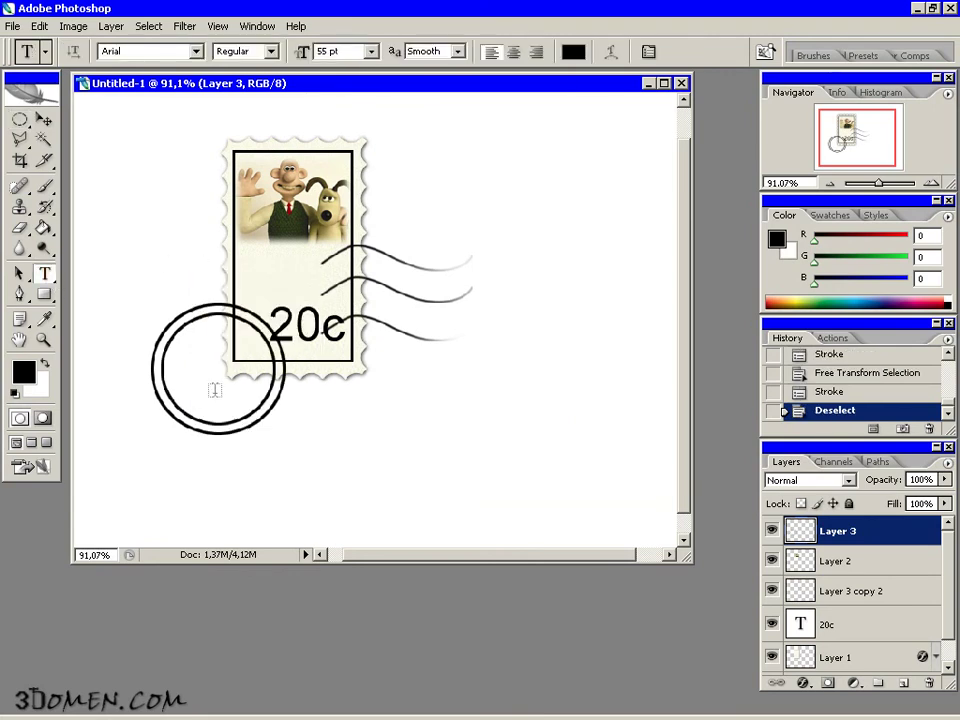
pyautogui.click(198, 370)
pyautogui.write('2D')
# Set the whole "2D" text to the OldDreadfulNo7 BT font at 71 pt and commit it.
pyautogui.hotkey('ctrl', 'a')
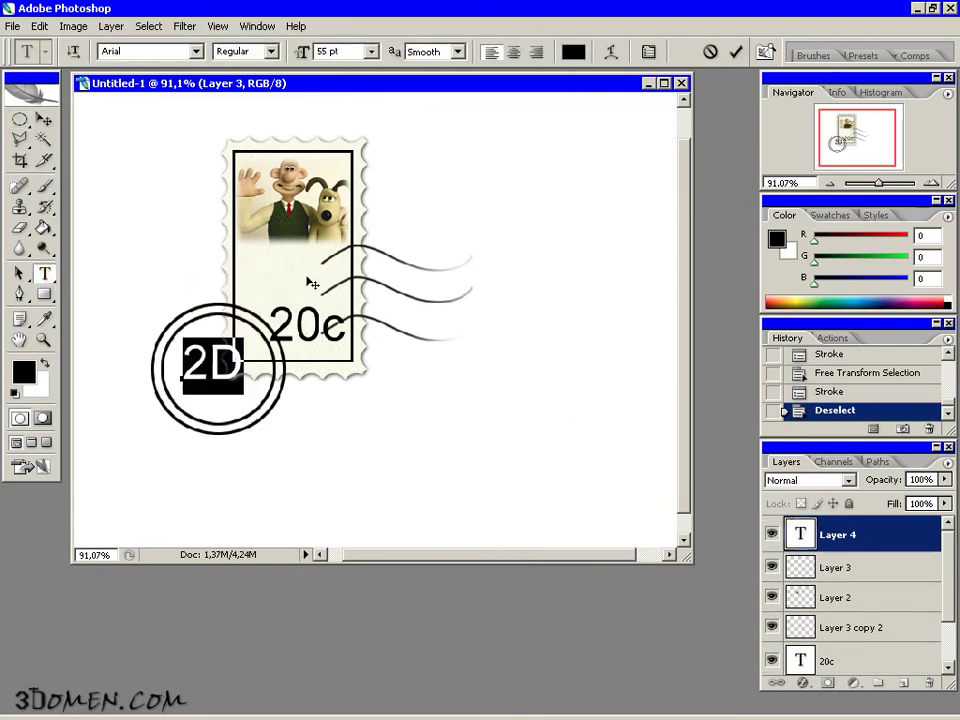
pyautogui.click(155, 50)
pyautogui.moveTo(372, 130); pyautogui.dragTo(368, 349)
pyautogui.click(306, 374)
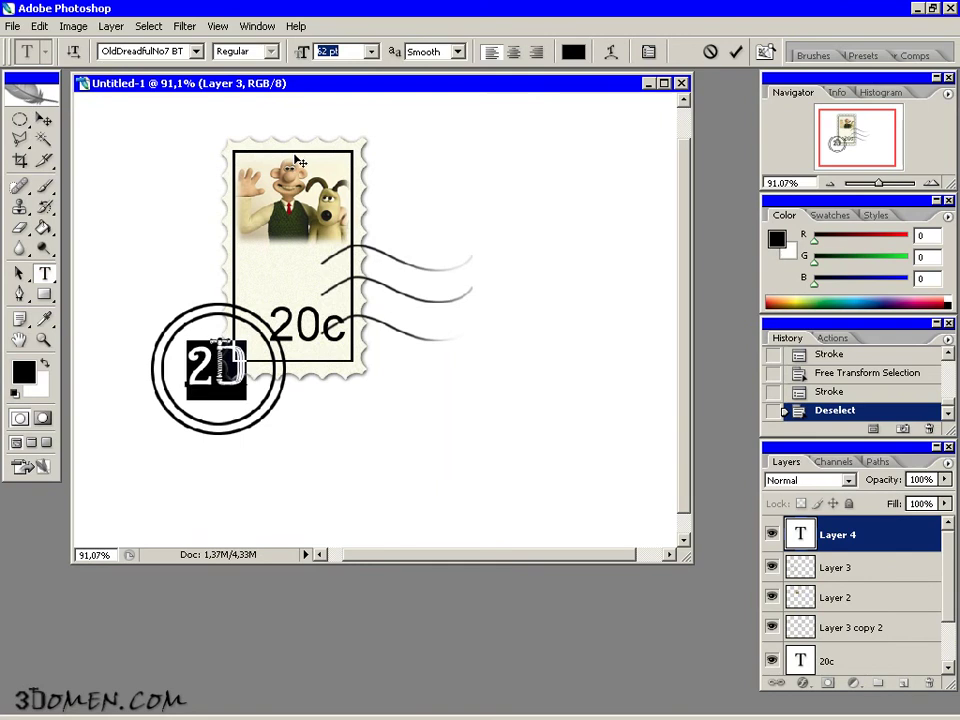
pyautogui.press('Up')
pyautogui.press('Up')
pyautogui.press('Up')
pyautogui.press('Up')
pyautogui.press('Up')
pyautogui.press('Up')
pyautogui.press('Up')
pyautogui.press('Up')
pyautogui.press('Up')
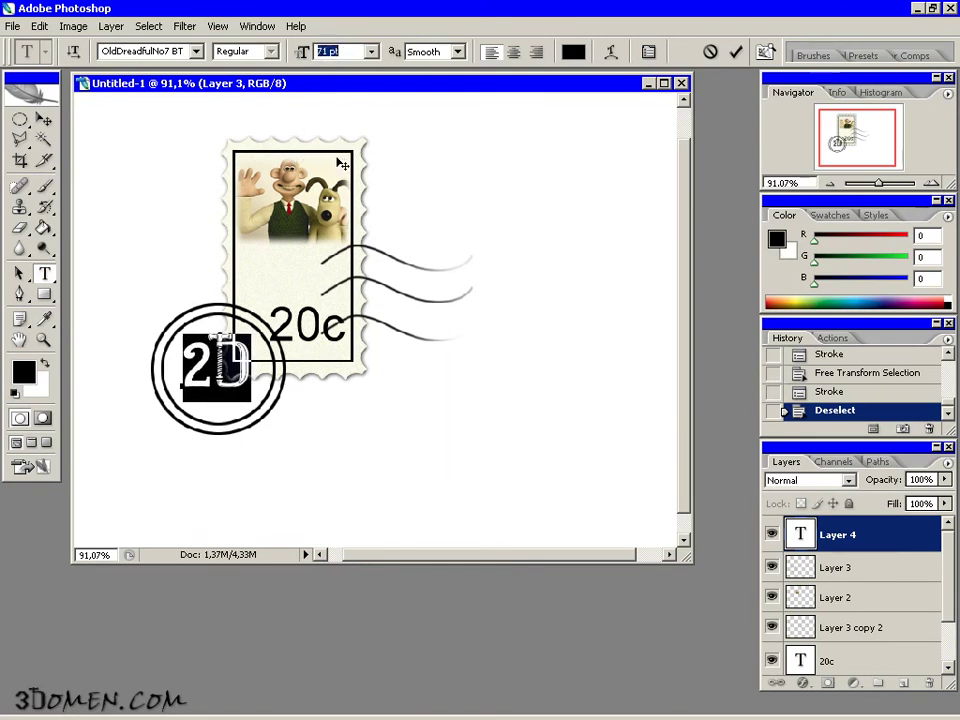
pyautogui.click(43, 120)
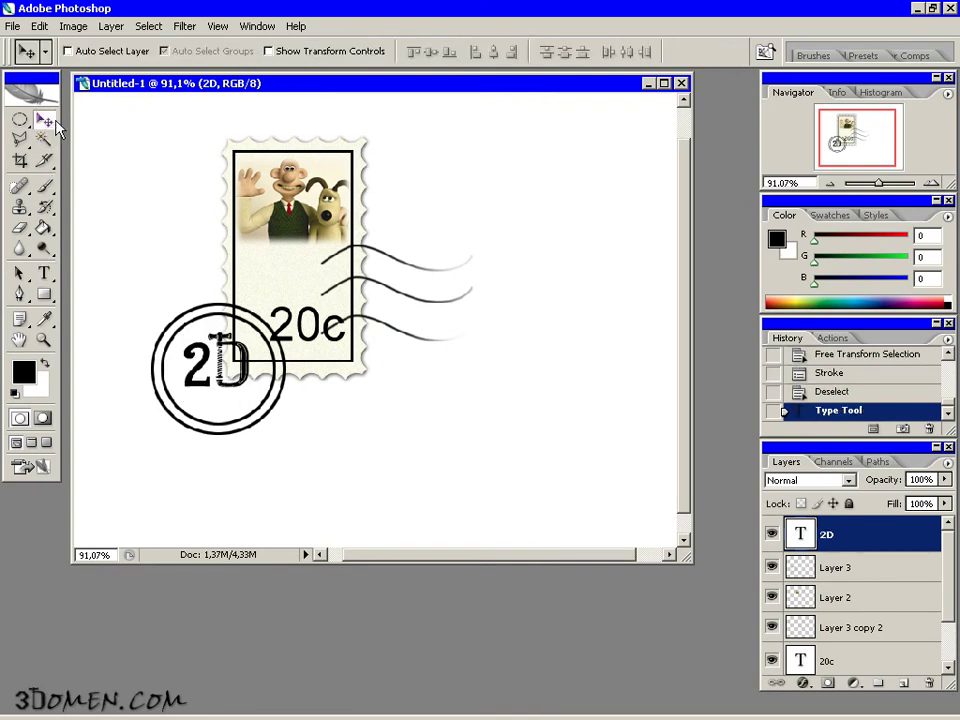
# Rasterize the 2D text layer, merge it with the rings on Layer 3, and check the merged layer by toggling its visibility.
pyautogui.rightClick(907, 549)
pyautogui.click(888, 262)
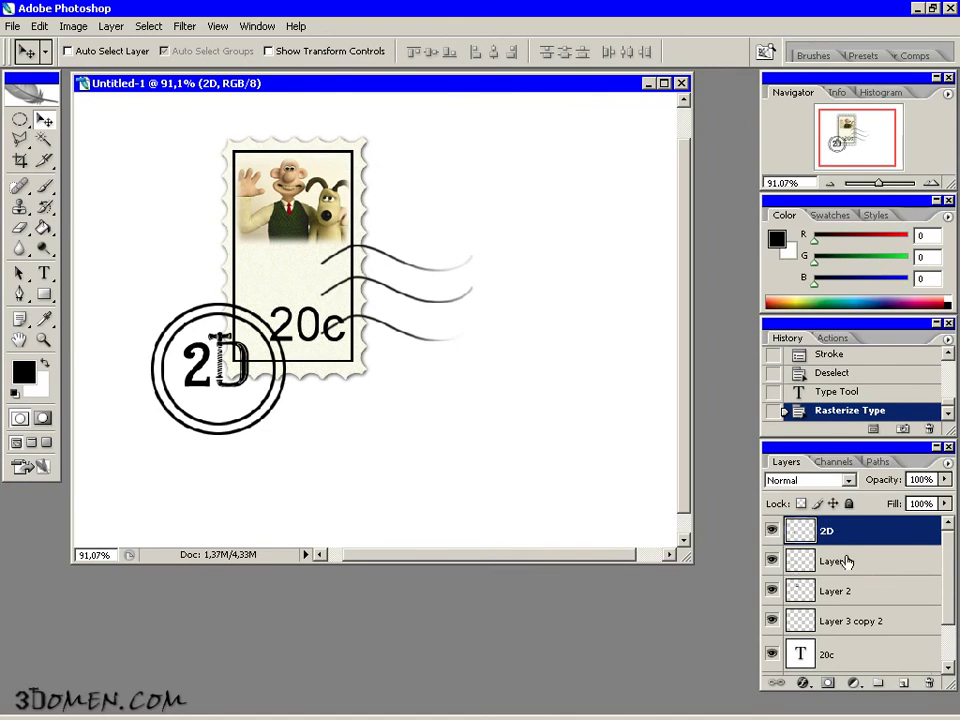
pyautogui.keyDown('shift'); pyautogui.click(835, 562); pyautogui.keyUp('shift')
pyautogui.rightClick(852, 563)
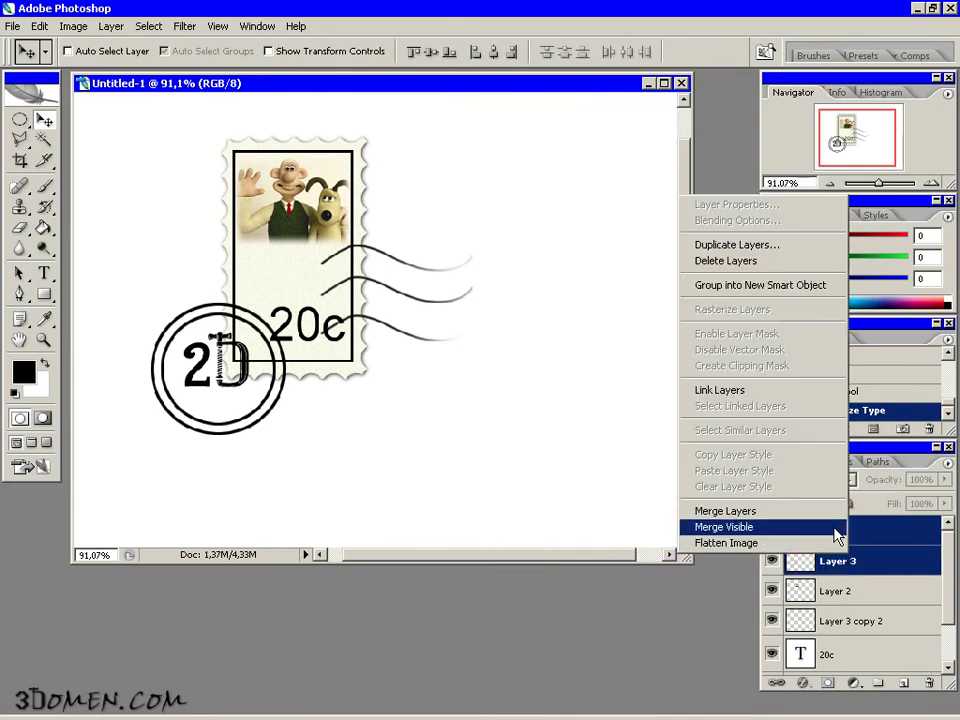
pyautogui.click(830, 511)
pyautogui.click(773, 531)
pyautogui.click(773, 531)
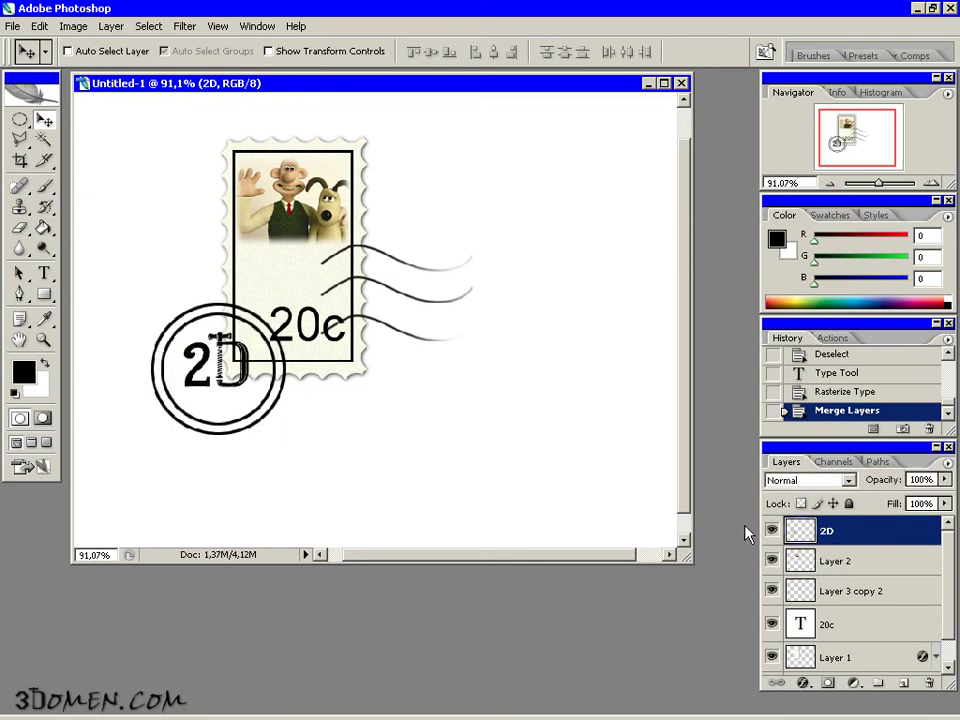
# Rotate the merged 2D postmark clockwise by about 21.9° with Free Transform and apply it.
pyautogui.hotkey('ctrl', 't')
pyautogui.moveTo(289, 282); pyautogui.dragTo(300, 303)
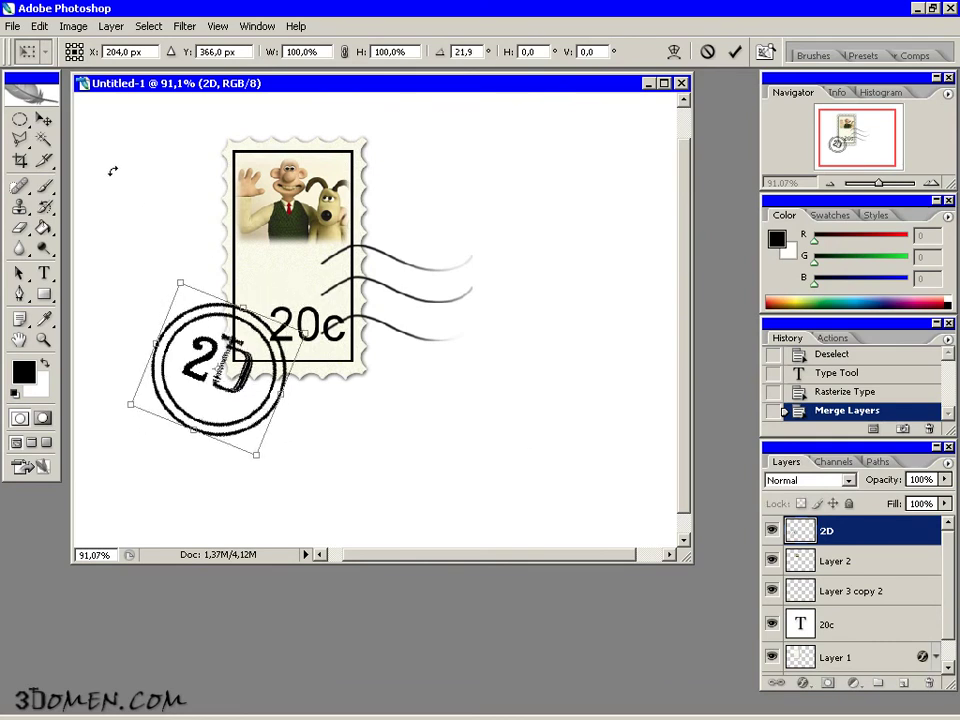
pyautogui.click(46, 114)
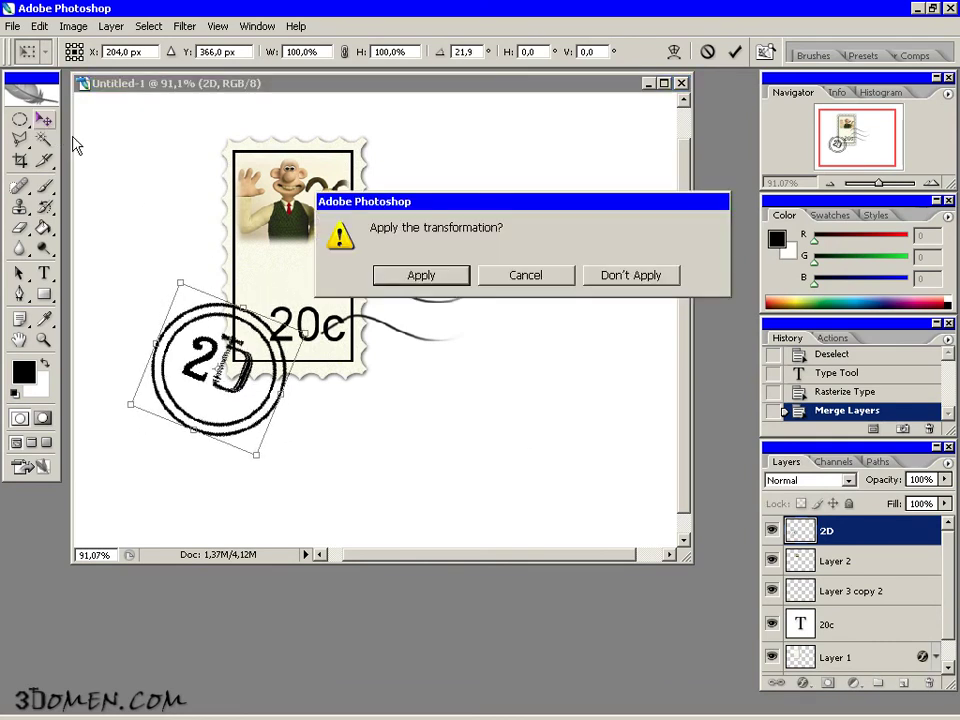
pyautogui.click(420, 276)
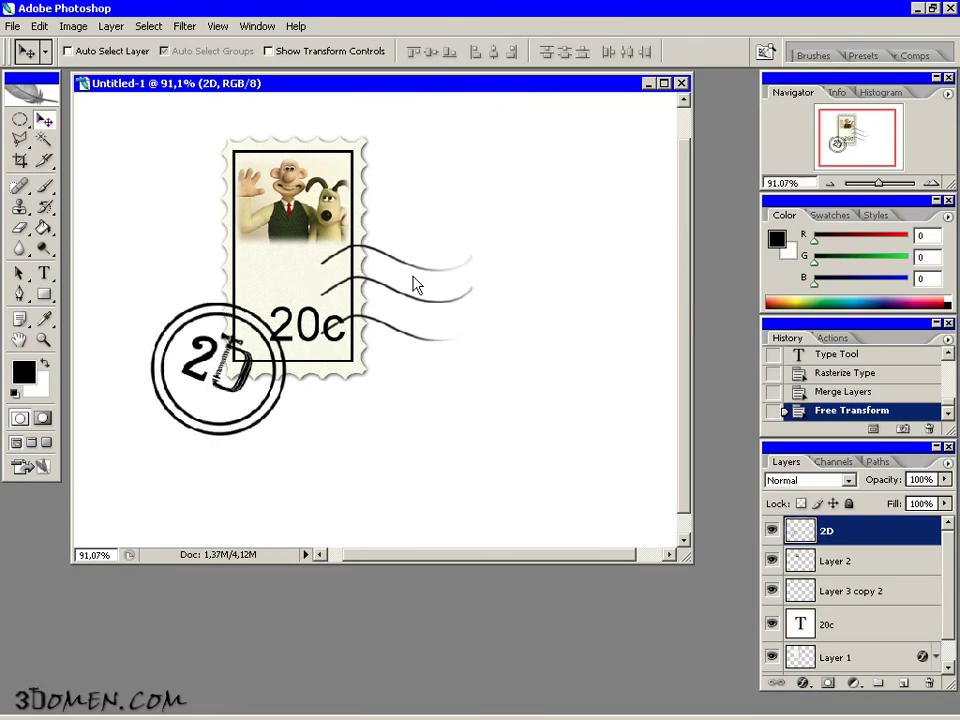
# Roughen the postmark with the Filter Gallery's Ocean Ripple filter at Ripple Size 3 and Ripple Magnitude 2.
pyautogui.click(188, 26)
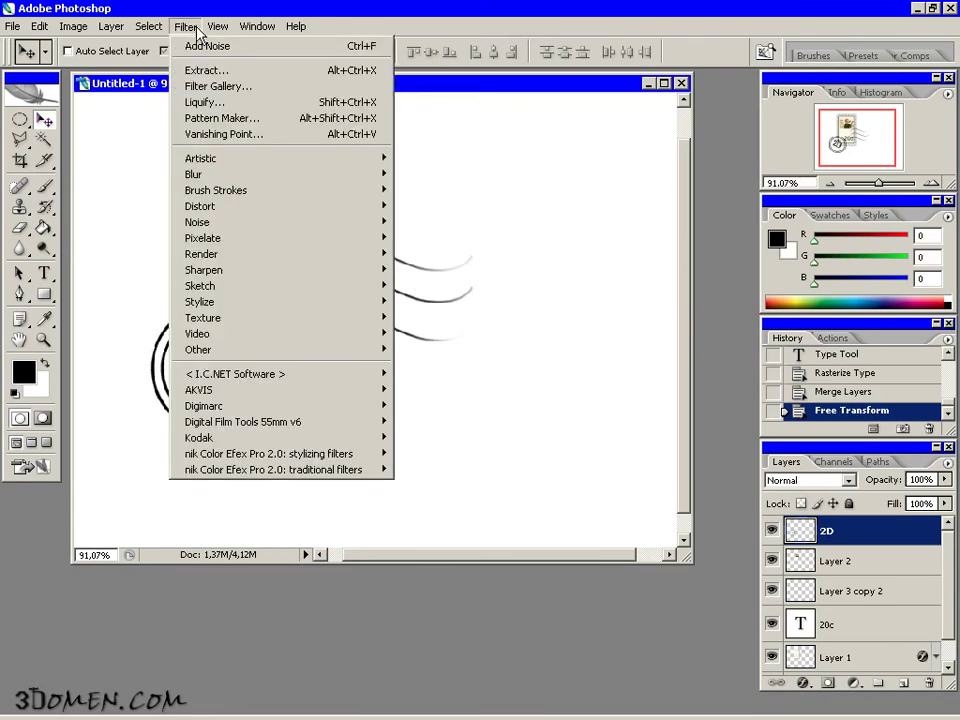
pyautogui.click(200, 87)
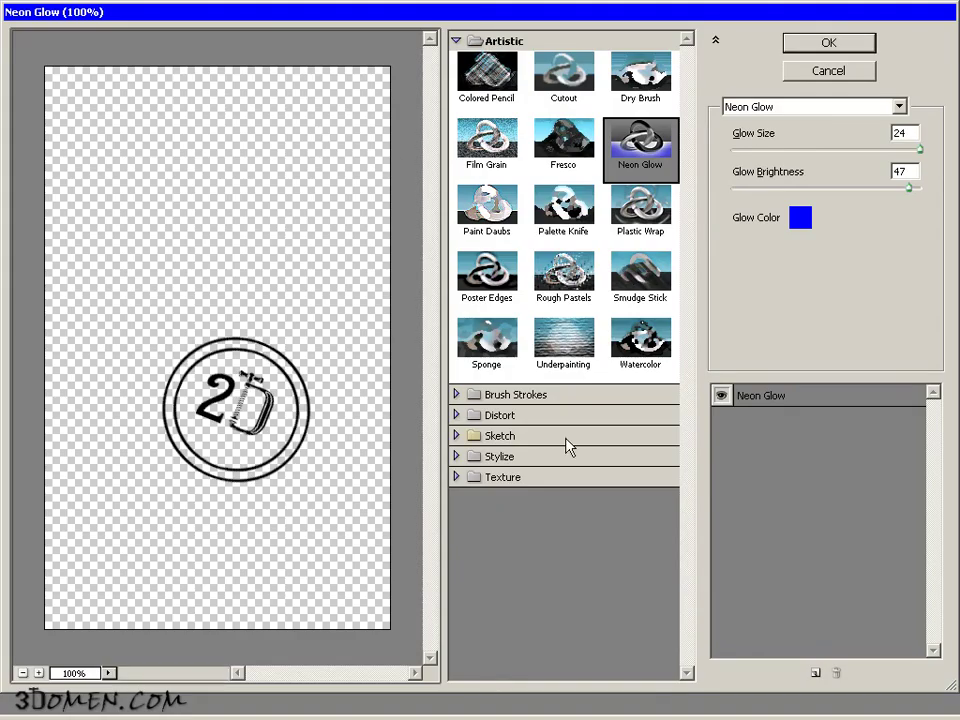
pyautogui.click(522, 416)
pyautogui.click(642, 455)
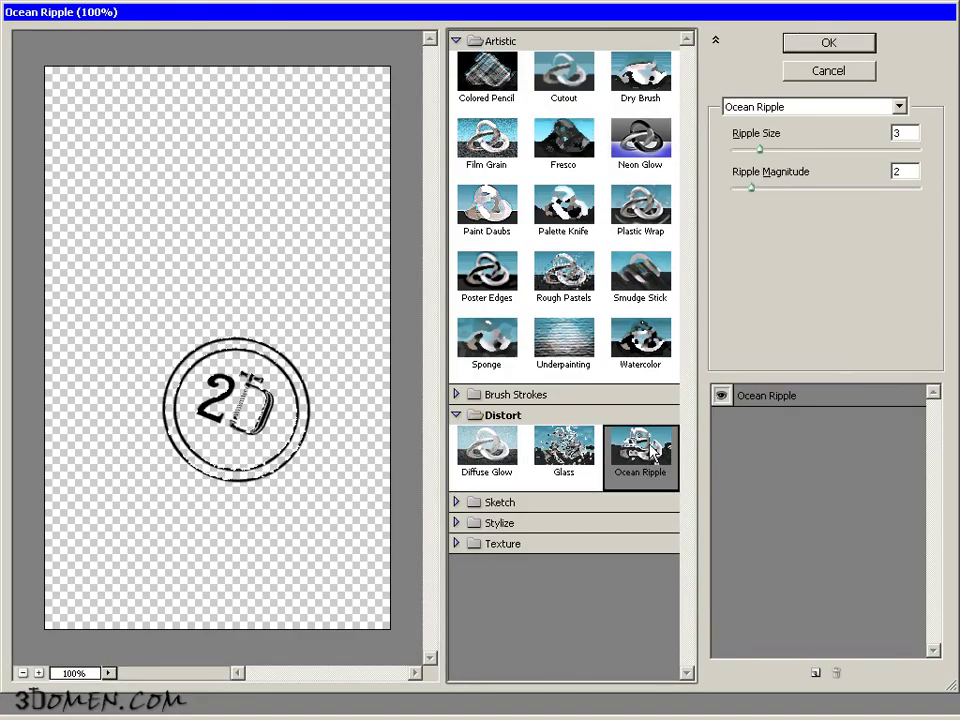
pyautogui.click(829, 43)
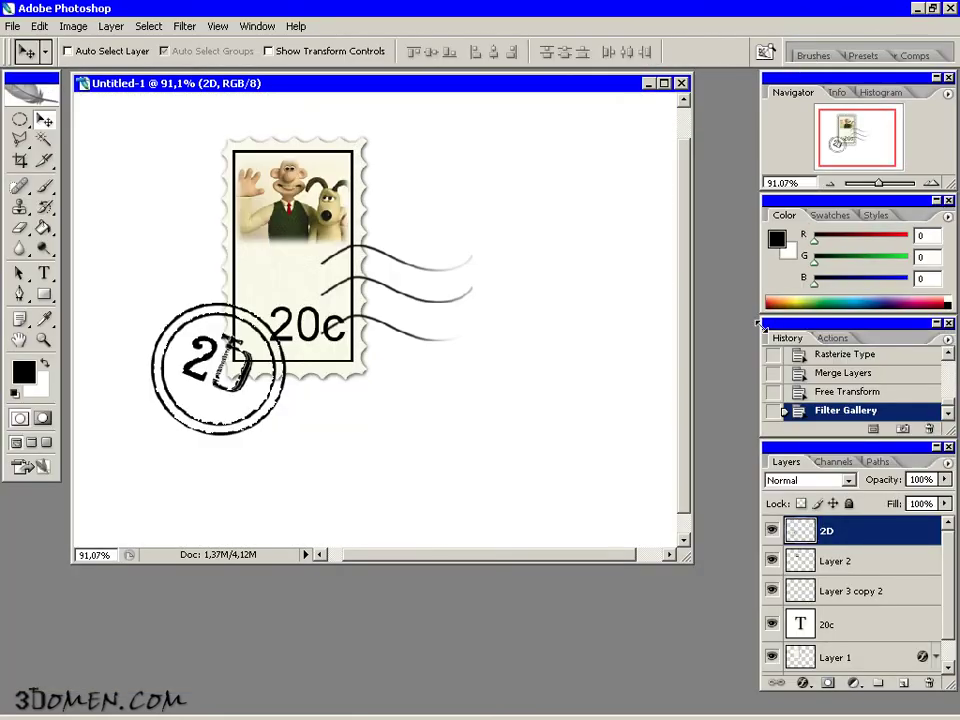
# Soften the postmark's edges with the basic Blur filter.
pyautogui.click(185, 27)
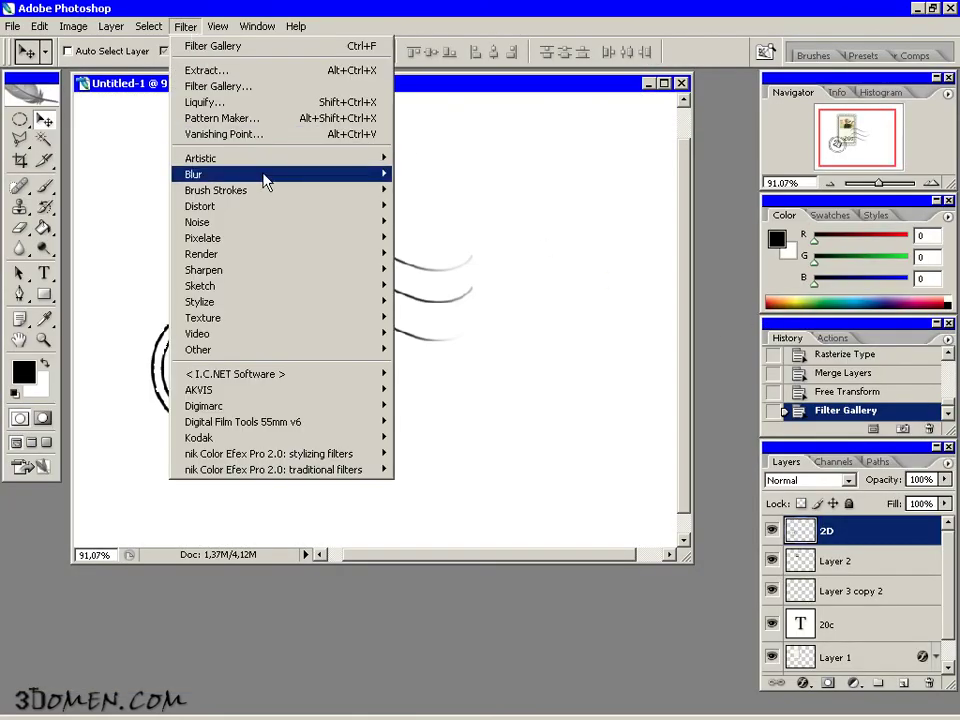
pyautogui.moveTo(266, 176)
pyautogui.click(417, 192)
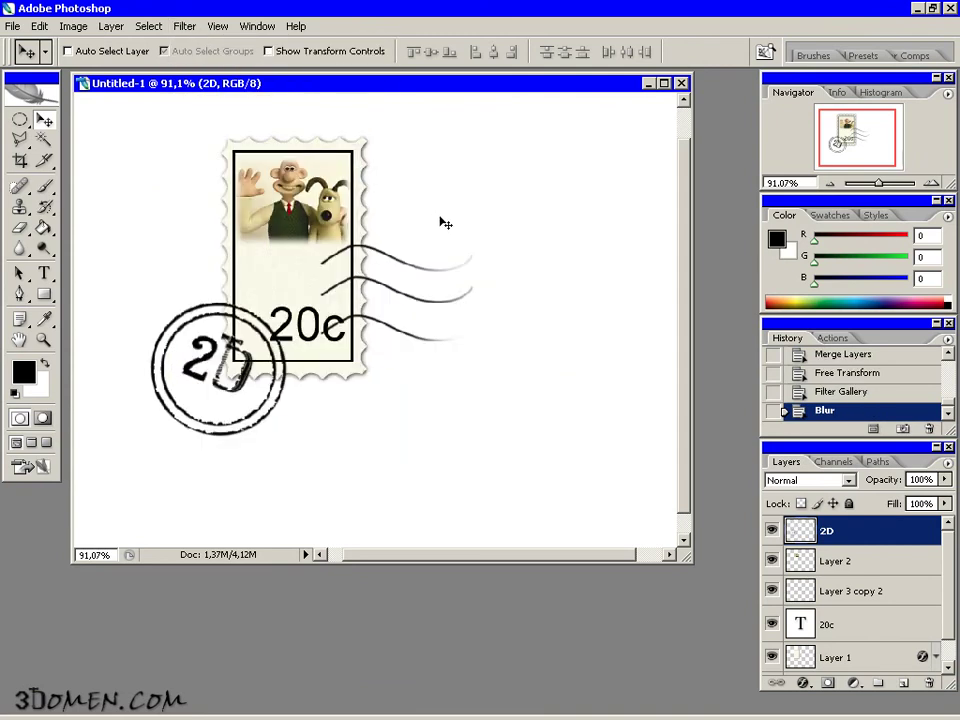
# Set the 2D postmark layer's blending mode to Darken and its opacity to 85%.
pyautogui.click(850, 481)
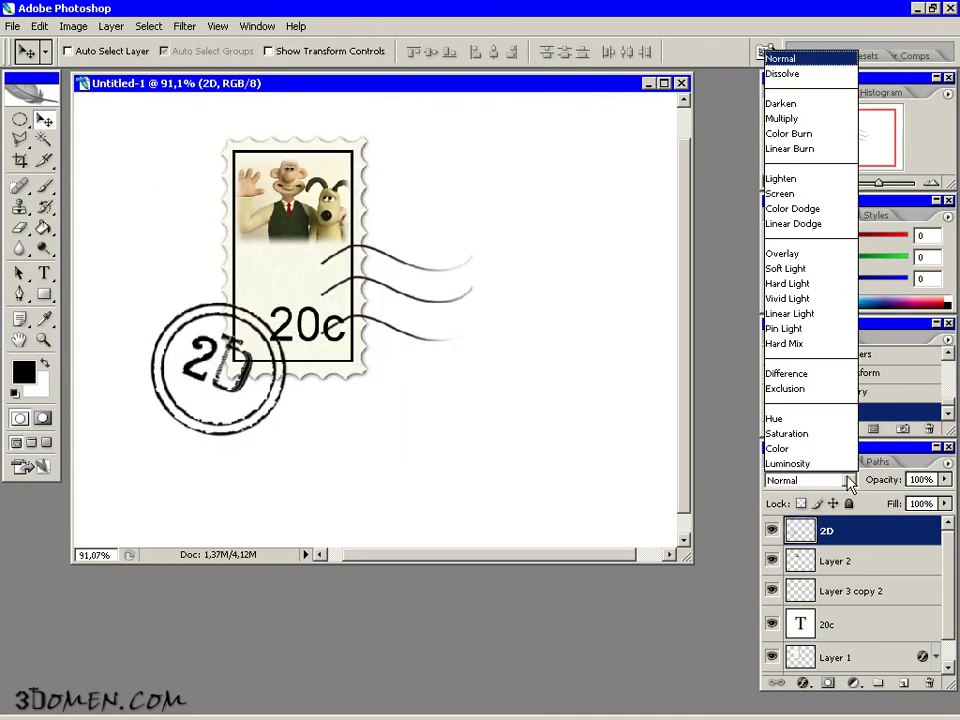
pyautogui.click(813, 103)
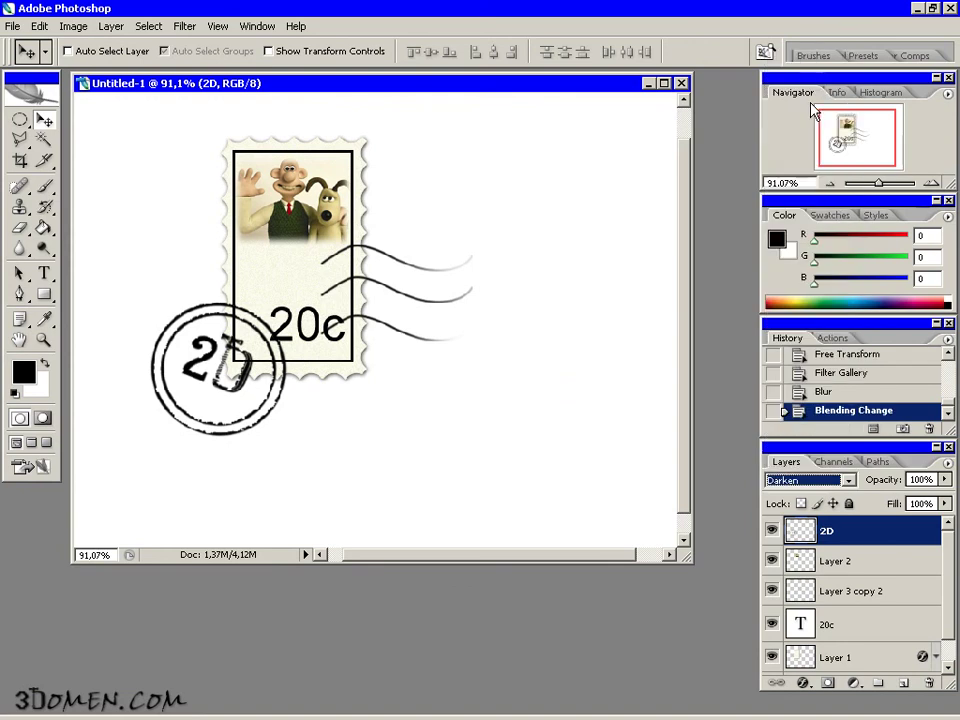
pyautogui.click(926, 480)
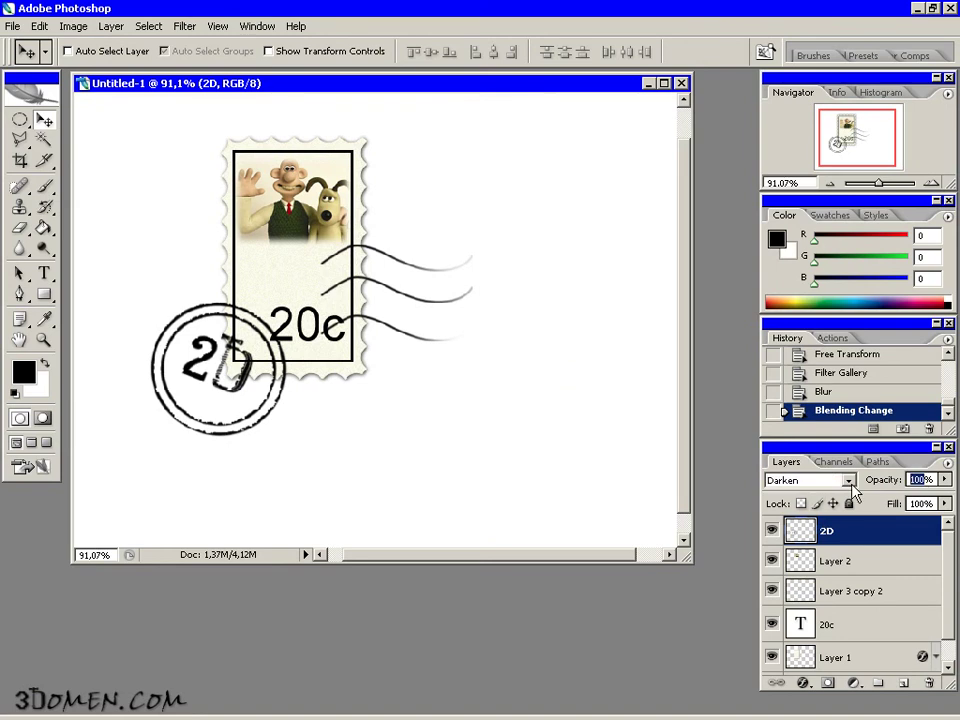
pyautogui.write('85')
pyautogui.press('Return')
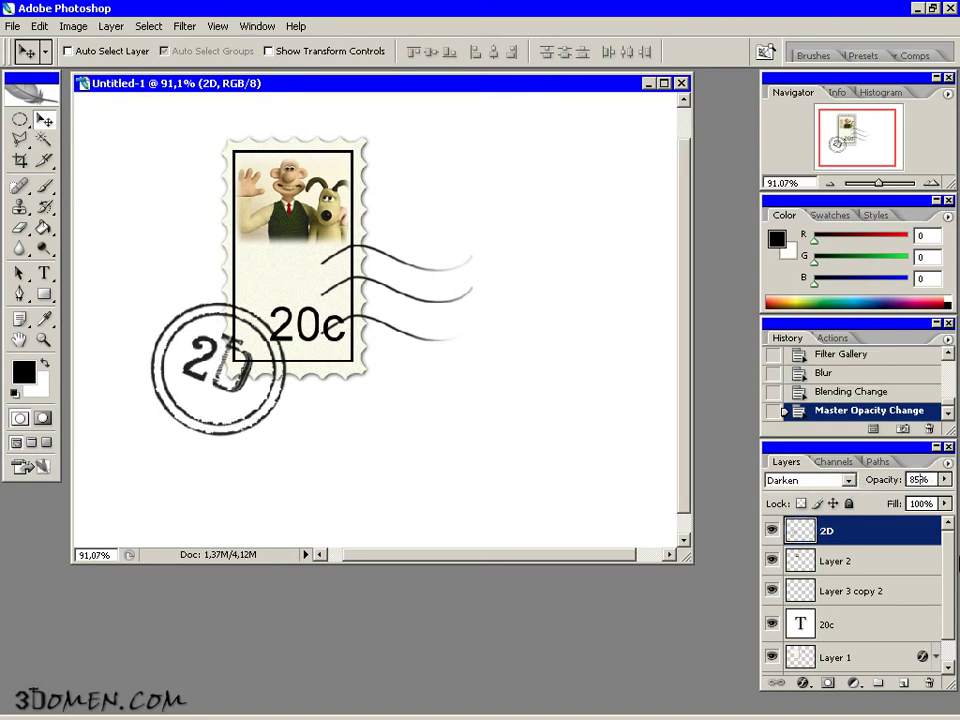
# Colorize the Background layer using Hue/Saturation with Hue 77, Saturation 43 and Lightness -8.
pyautogui.scroll(-1, 950, 580)
pyautogui.click(870, 660)
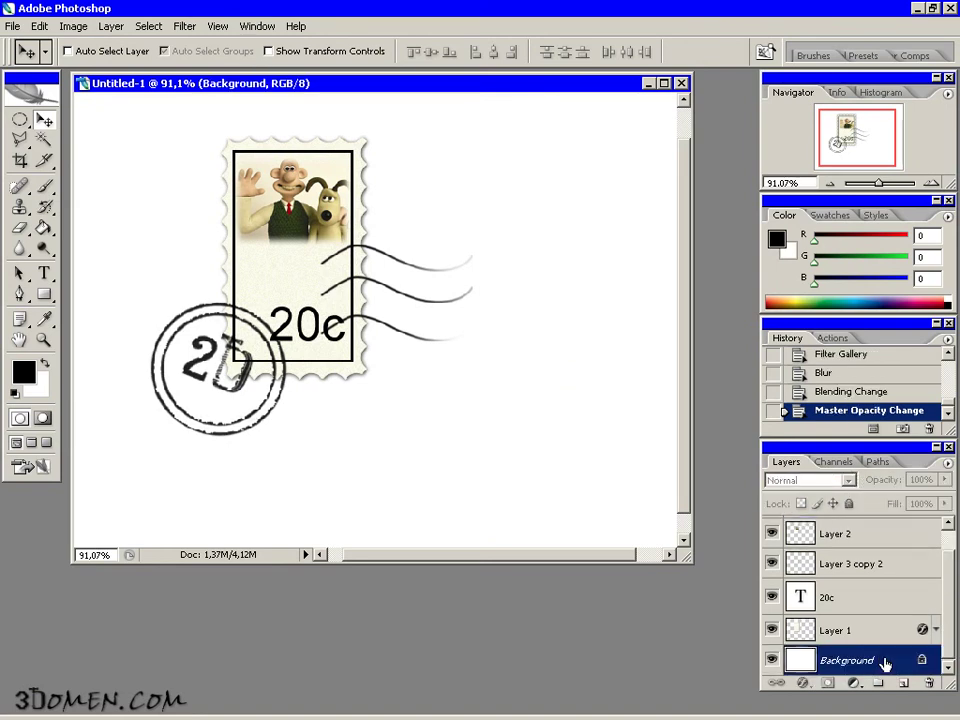
pyautogui.hotkey('ctrl', 'u')
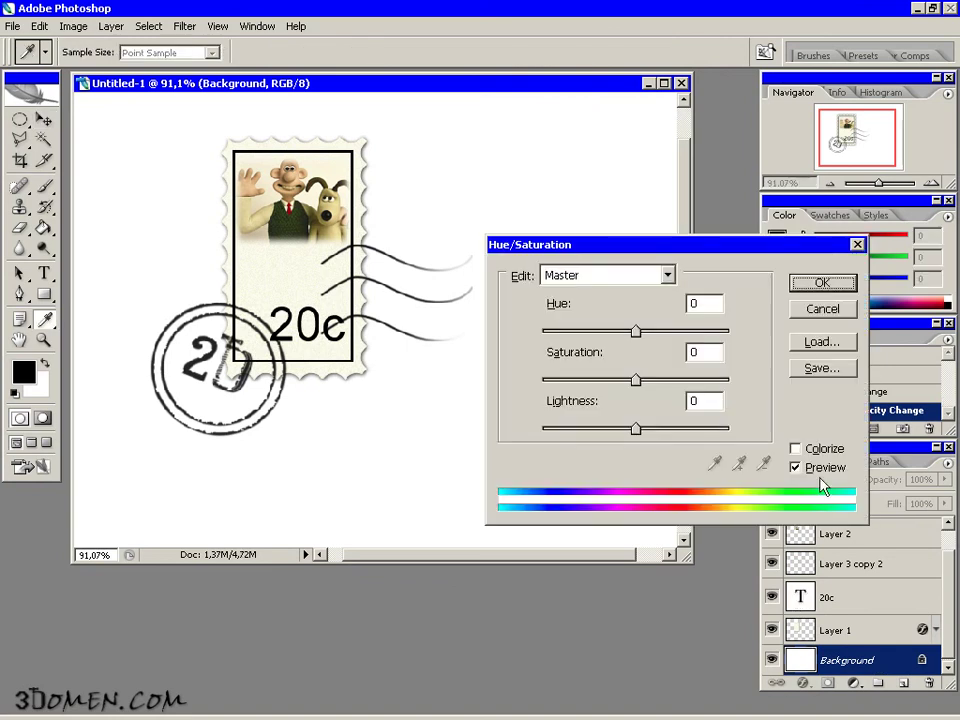
pyautogui.click(824, 450)
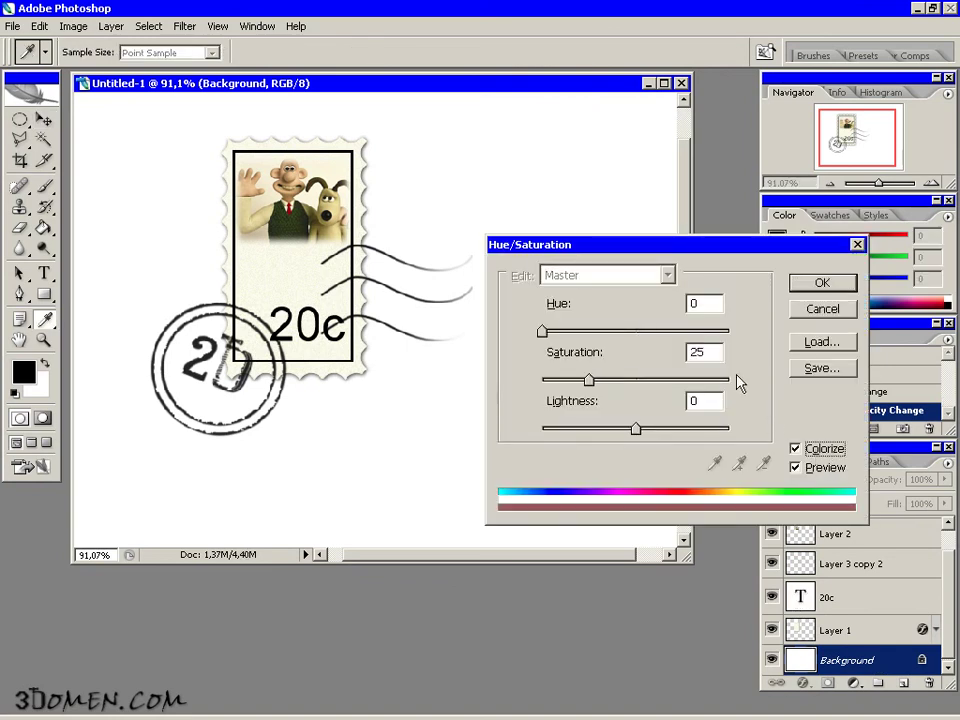
pyautogui.doubleClick(707, 311)
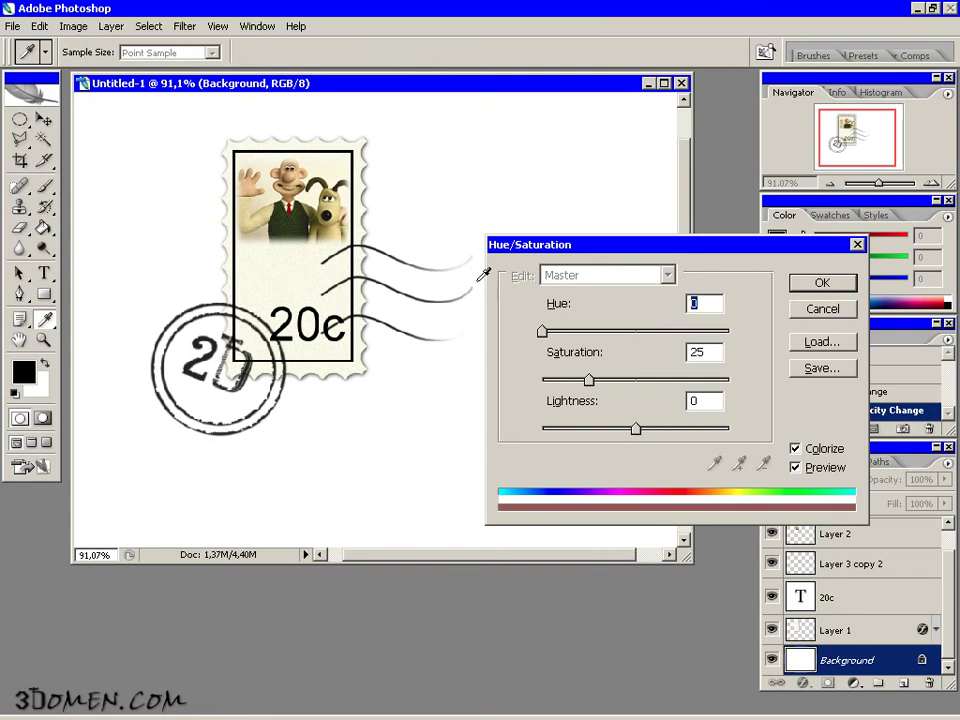
pyautogui.write('77')
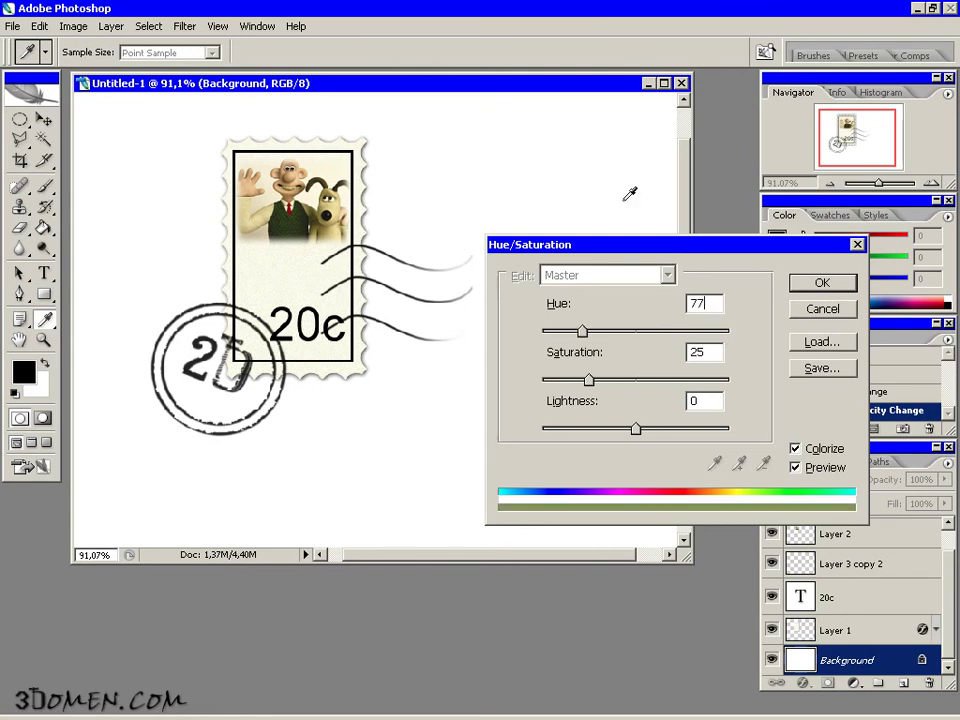
pyautogui.moveTo(588, 380); pyautogui.dragTo(623, 381)
pyautogui.moveTo(641, 435); pyautogui.dragTo(630, 435)
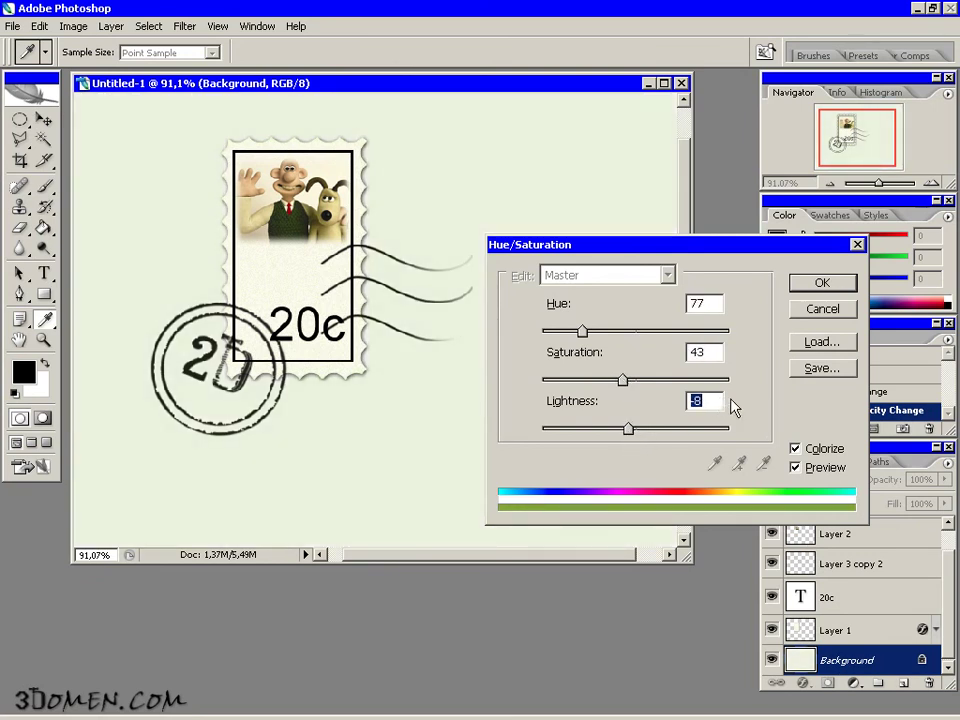
pyautogui.click(822, 283)
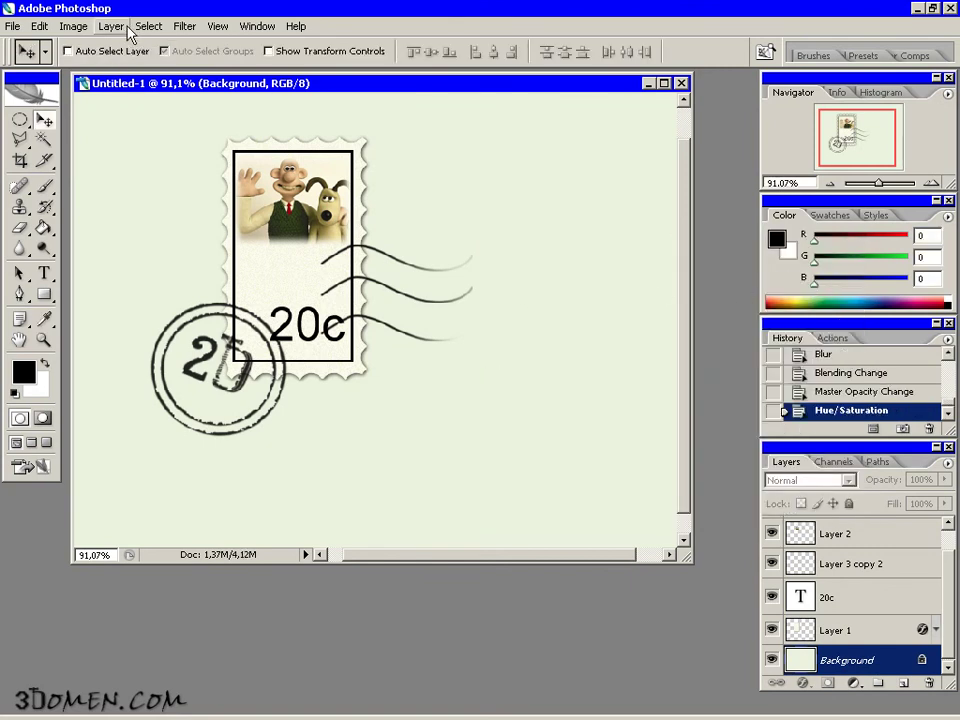
# Add 4% uniform monochromatic noise to the Background layer and flatten the image.
pyautogui.click(186, 27)
pyautogui.moveTo(285, 222)
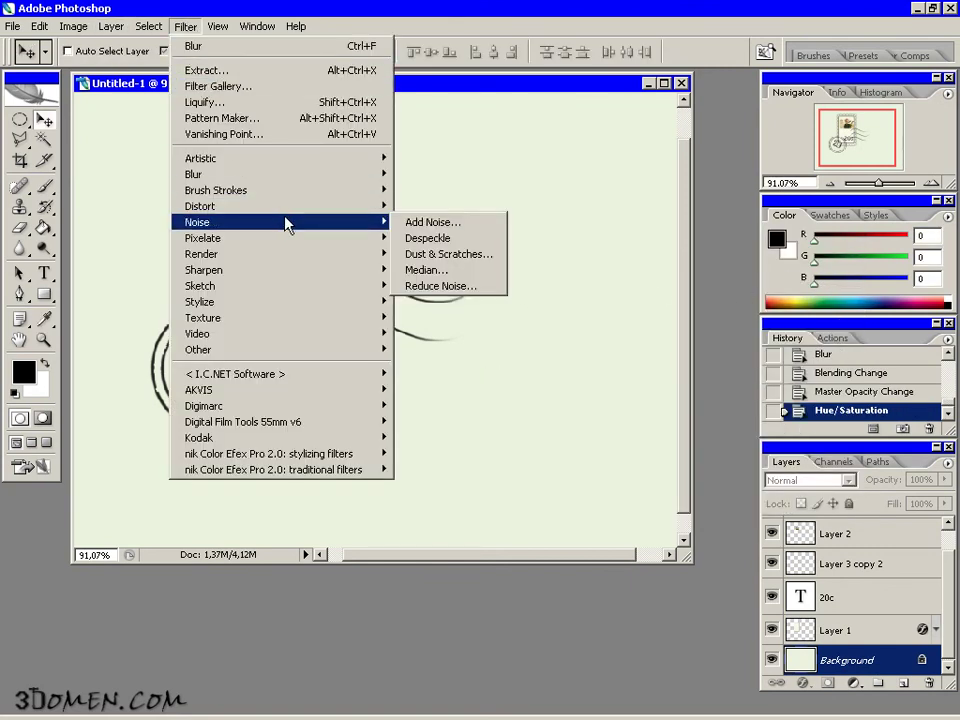
pyautogui.click(411, 222)
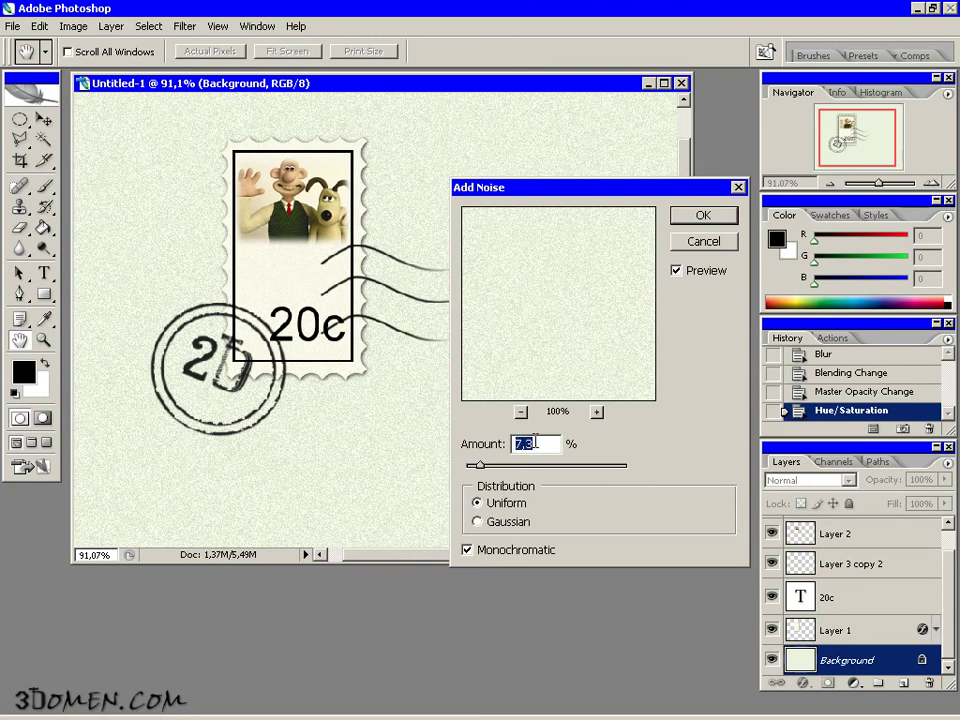
pyautogui.write('4')
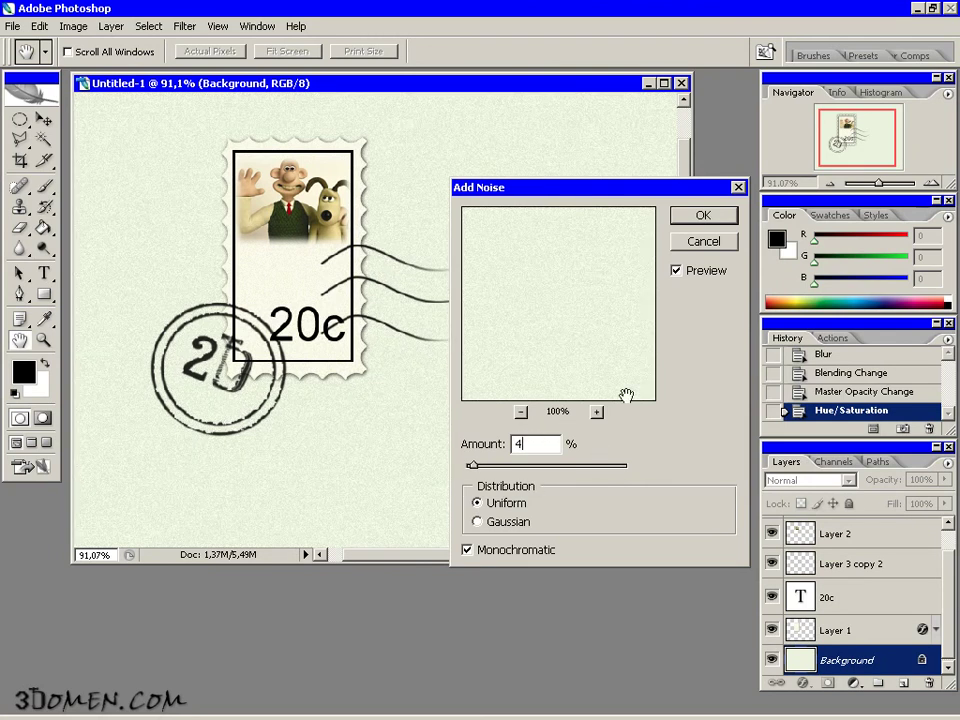
pyautogui.click(688, 218)
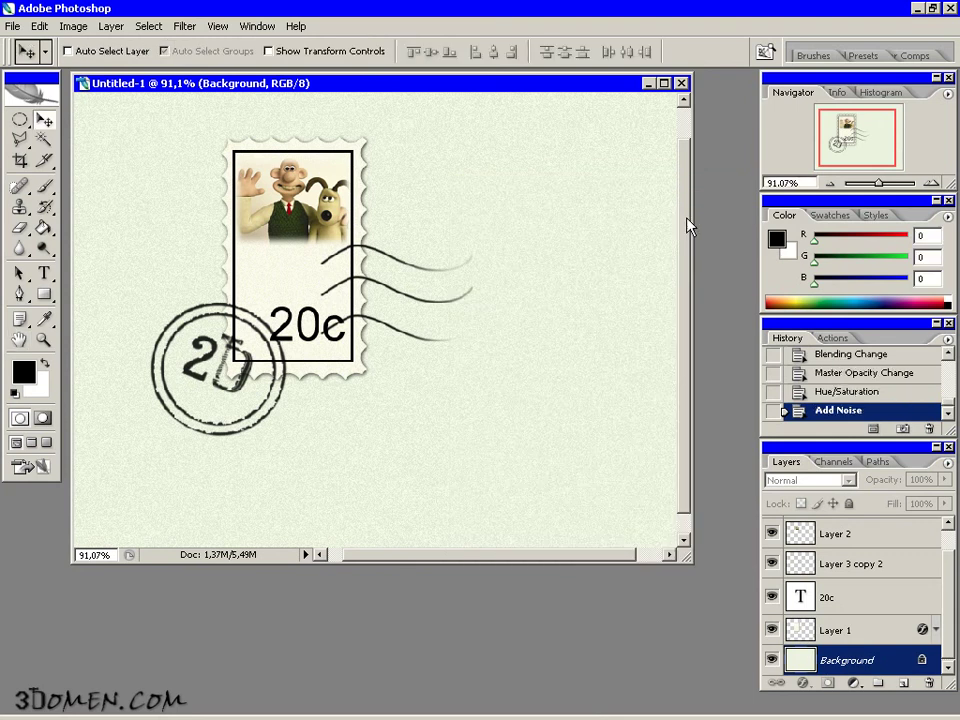
pyautogui.click(110, 26)
pyautogui.click(247, 570)
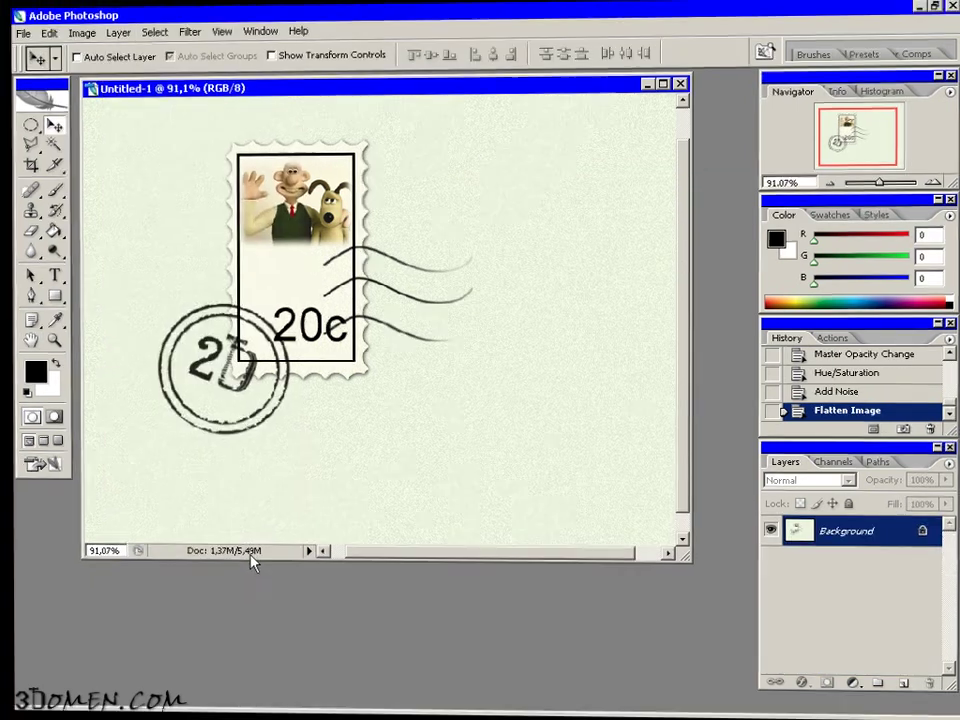